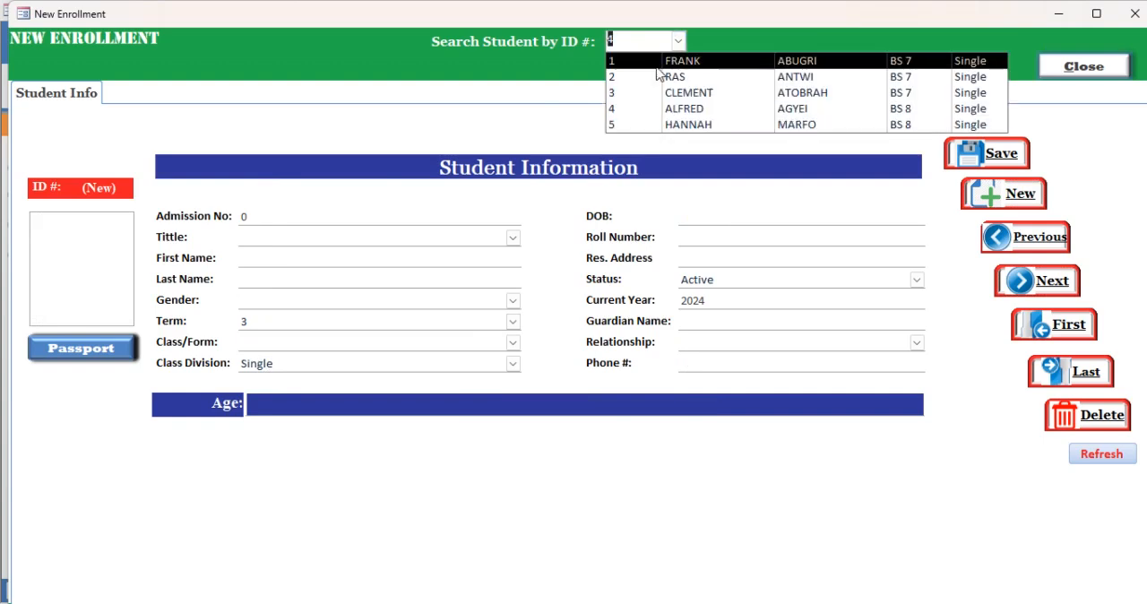
- Load the enrollment record of the first listed student and open the attachments of the student's photo
{"action": "left_click", "coordinate": [628, 81]}
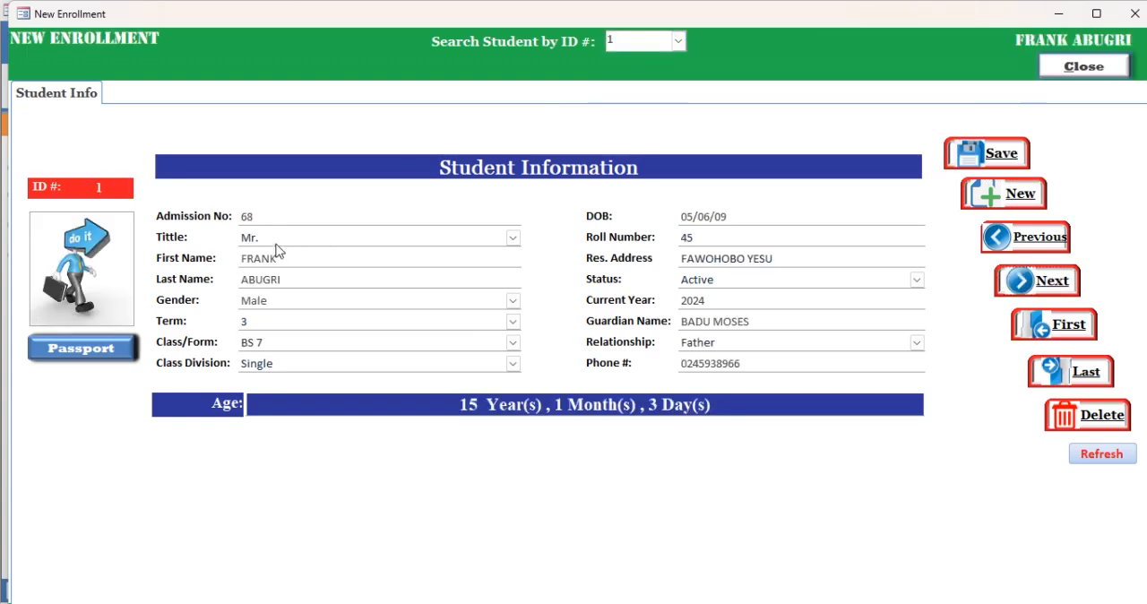
{"action": "left_click", "coordinate": [679, 40]}
{"action": "left_click", "coordinate": [679, 41]}
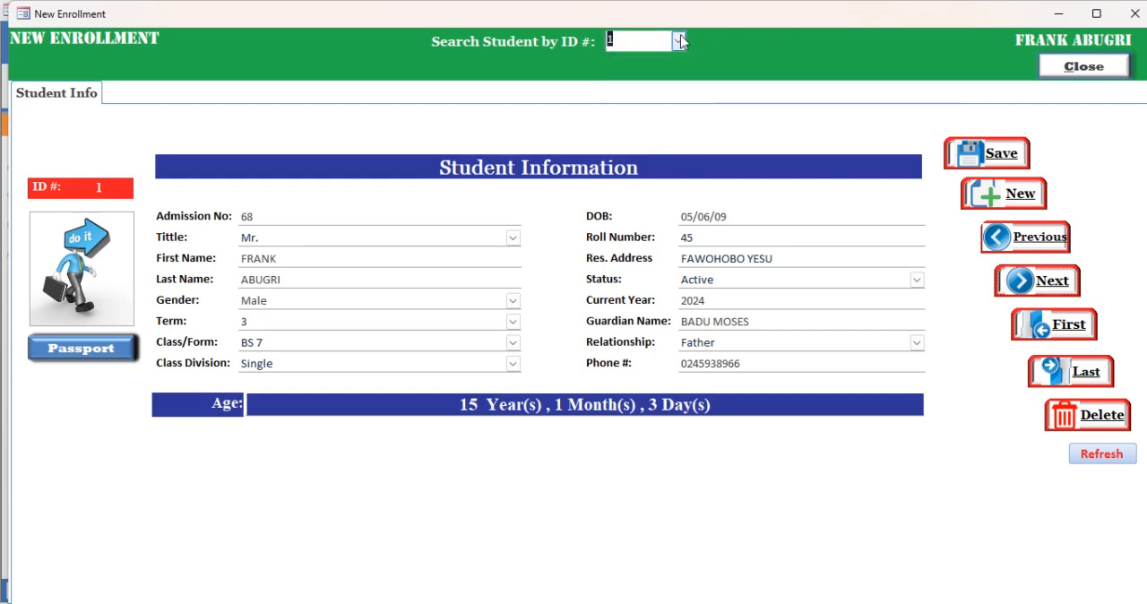
{"action": "double_click", "coordinate": [285, 262]}
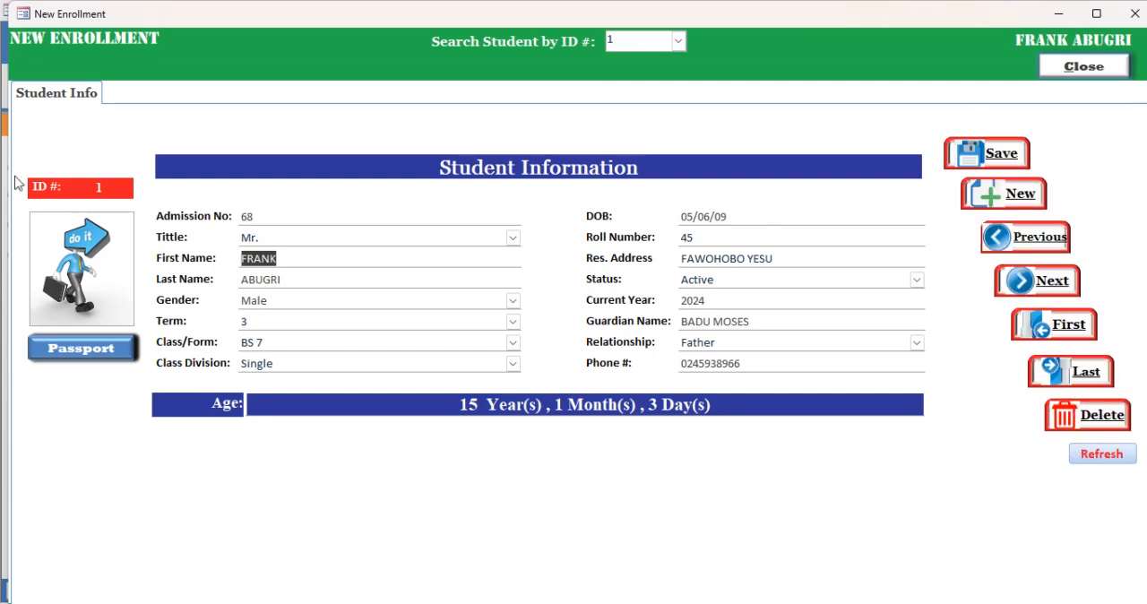
{"action": "double_click", "coordinate": [90, 291]}
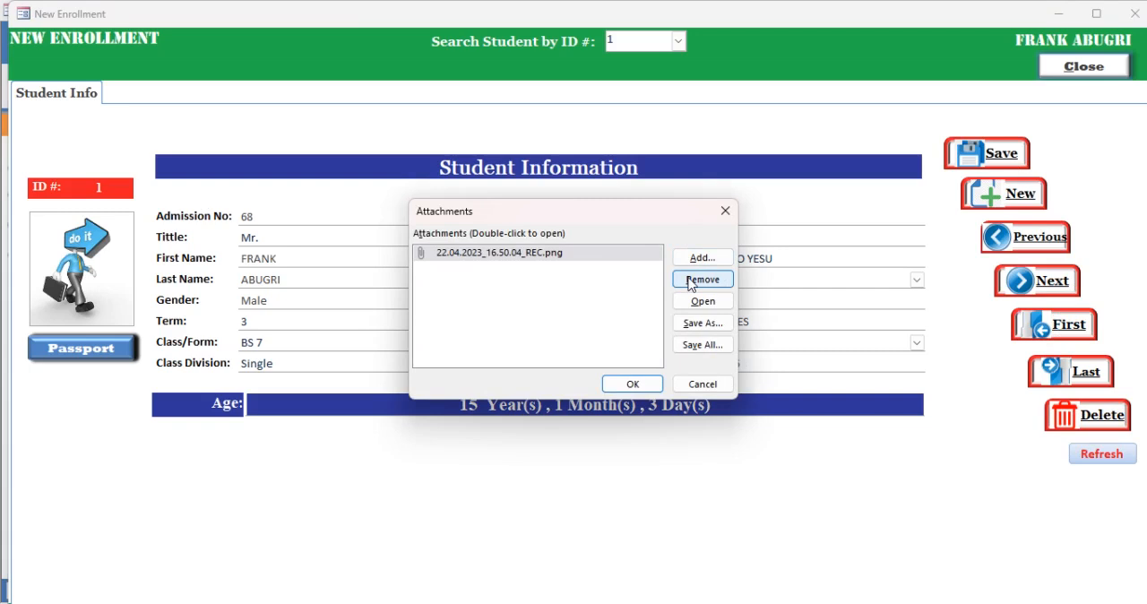
{"action": "left_click", "coordinate": [693, 259]}
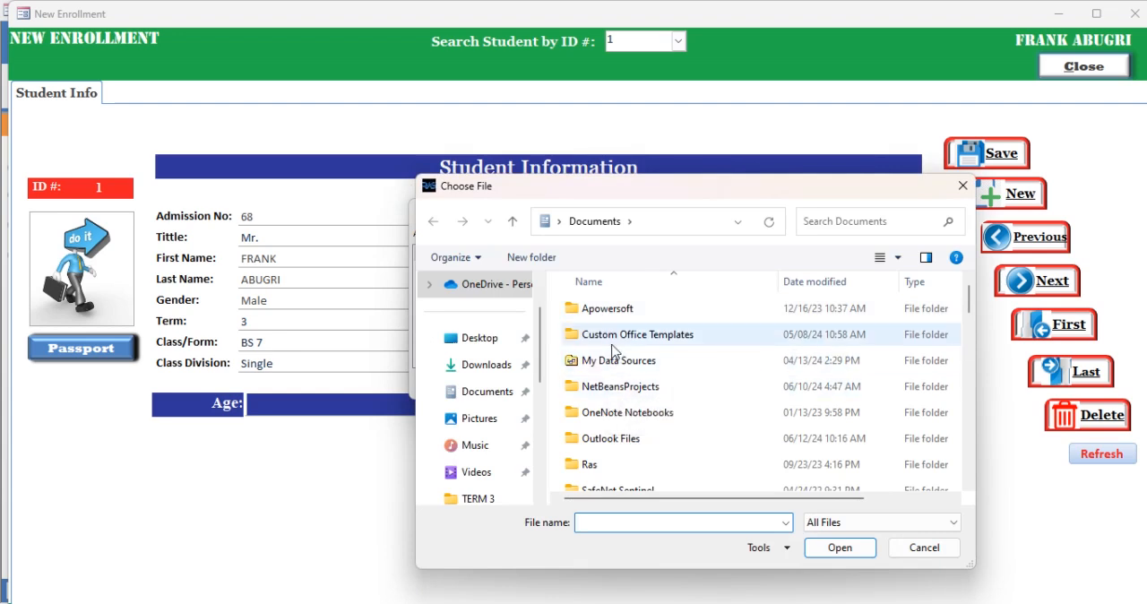
{"action": "left_click_drag", "start_coordinate": [586, 197], "coordinate": [542, 152]}
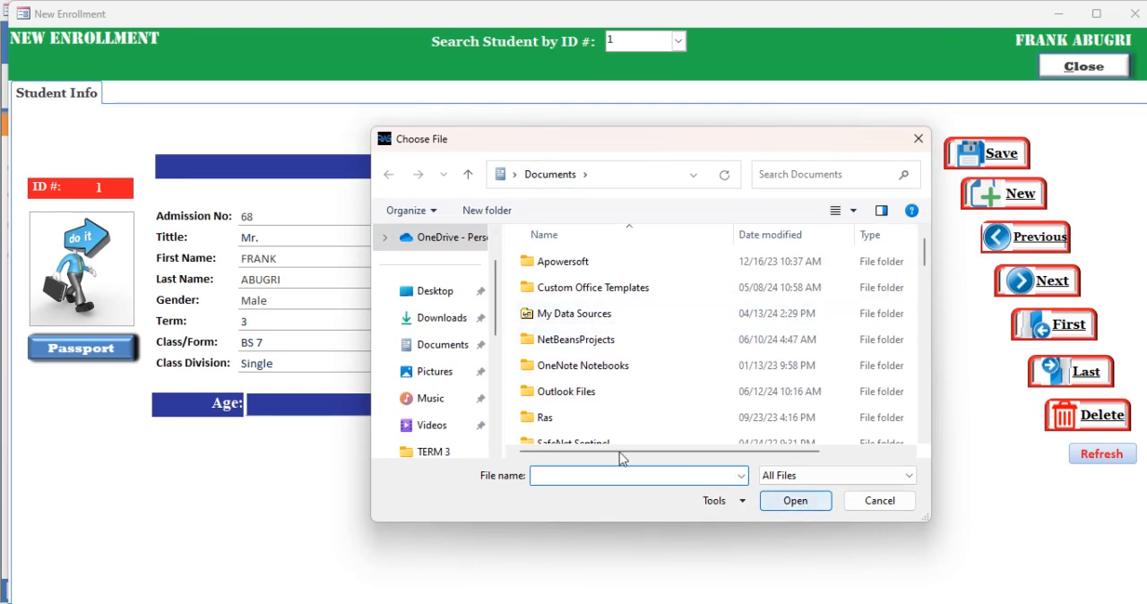
{"action": "left_click", "coordinate": [920, 140]}
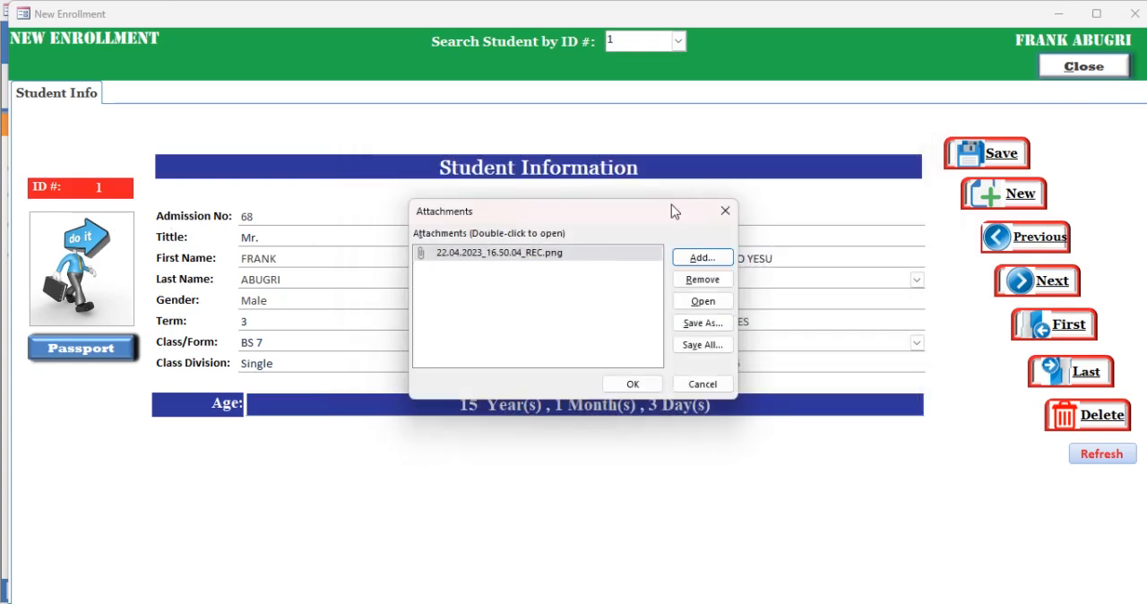
- Remove the existing photo attachment and browse for a new file in the ICONS folder within the Desktop's work-in-progress folder
{"action": "left_click", "coordinate": [702, 279]}
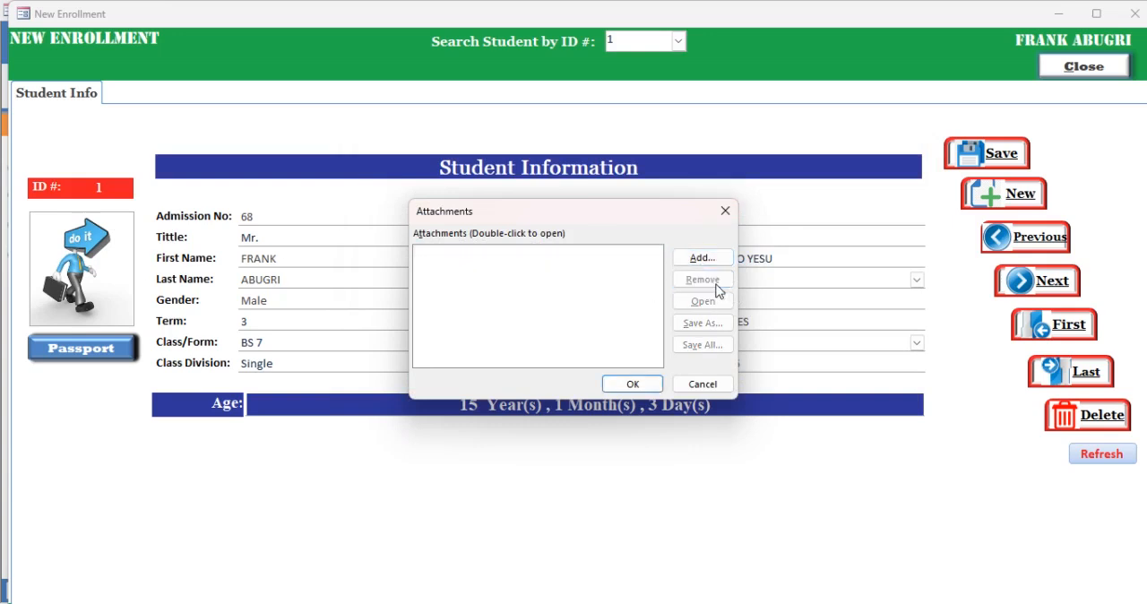
{"action": "left_click", "coordinate": [702, 258]}
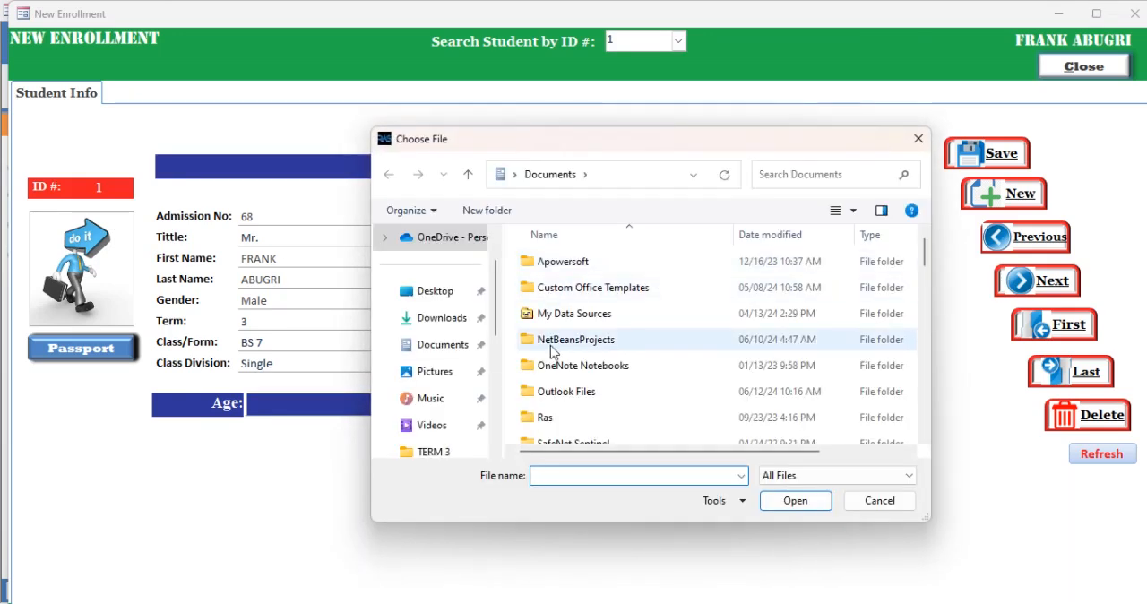
{"action": "scroll", "coordinate": [567, 384], "scroll_direction": "down", "scroll_amount": 3}
{"action": "scroll", "coordinate": [566, 385], "scroll_direction": "down", "scroll_amount": 7}
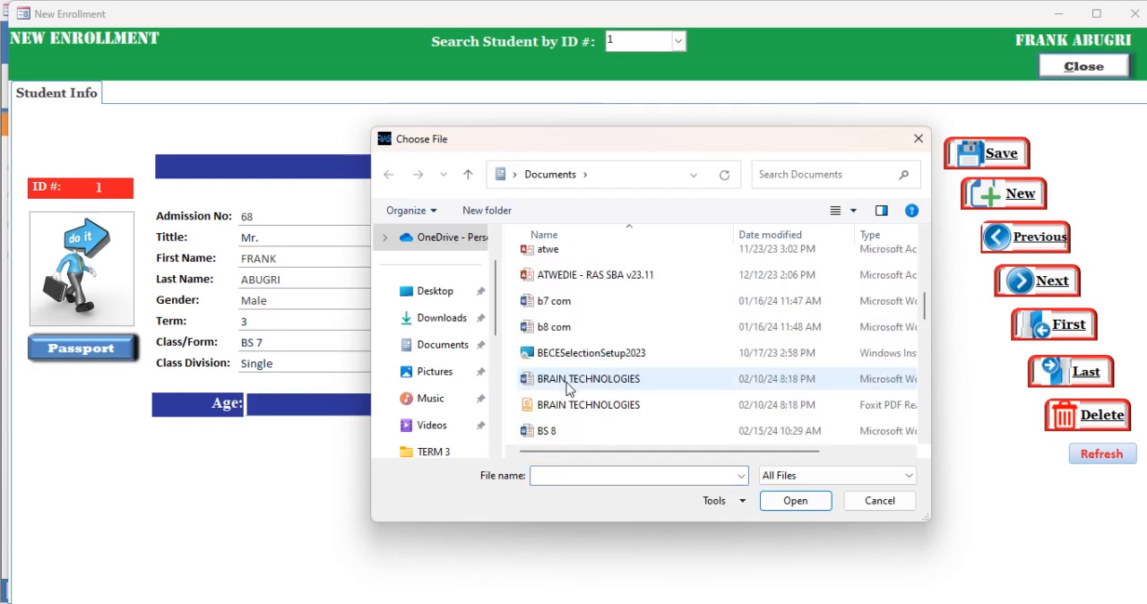
{"action": "scroll", "coordinate": [567, 388], "scroll_direction": "down", "scroll_amount": 5}
{"action": "scroll", "coordinate": [567, 388], "scroll_direction": "up", "scroll_amount": 10}
{"action": "left_click", "coordinate": [435, 290]}
{"action": "double_click", "coordinate": [609, 344]}
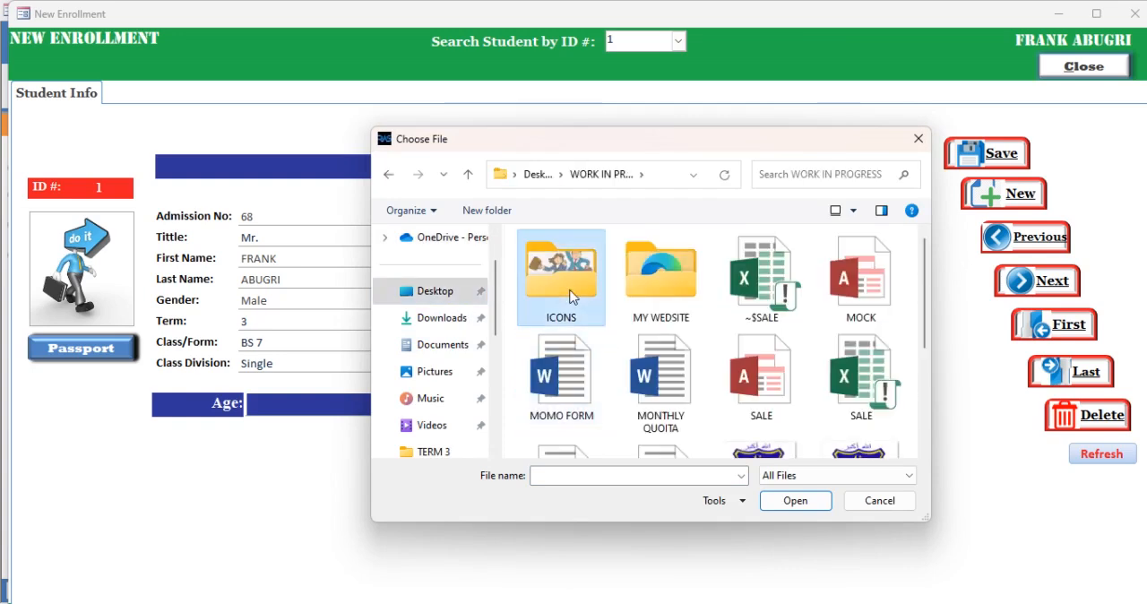
{"action": "double_click", "coordinate": [570, 296]}
- Attach the picture ras2 from the ICONS folder as the student's passport photo and confirm the attachments
{"action": "left_click", "coordinate": [570, 296]}
{"action": "key", "text": "r"}
{"action": "key", "text": "r"}
{"action": "key", "text": "r"}
{"action": "key", "text": "r"}
{"action": "key", "text": "r"}
{"action": "key", "text": "r"}
{"action": "key", "text": "r"}
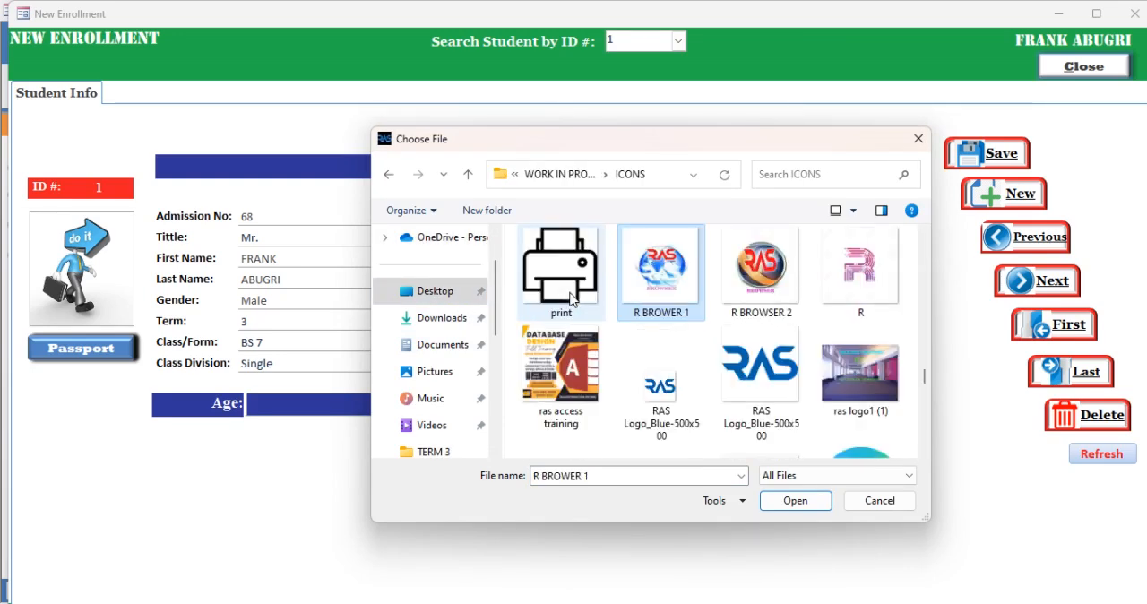
{"action": "key", "text": "r"}
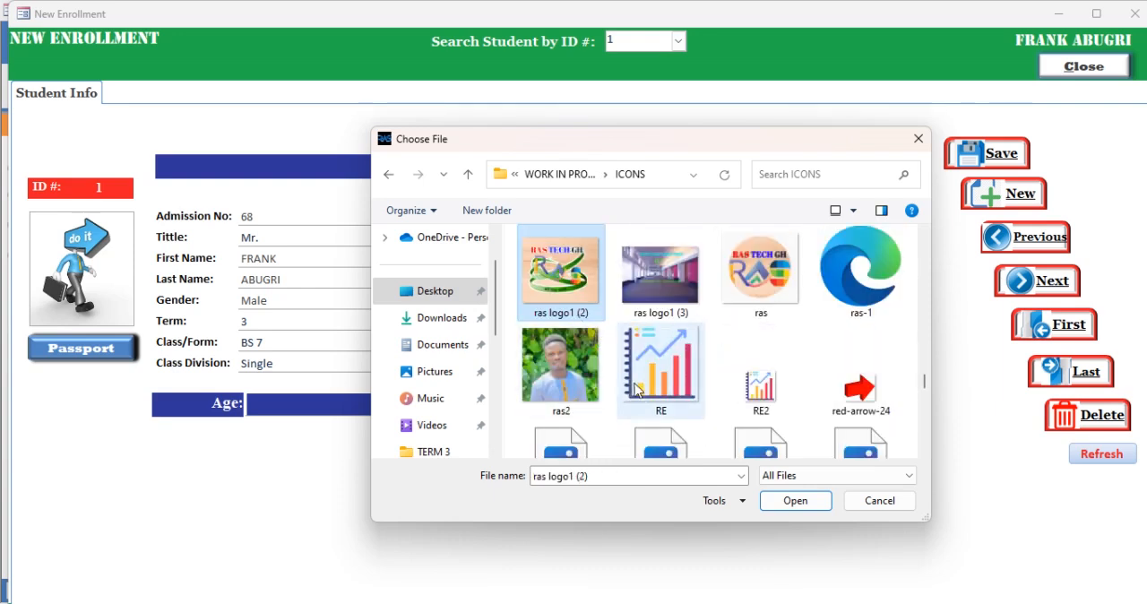
{"action": "double_click", "coordinate": [576, 369]}
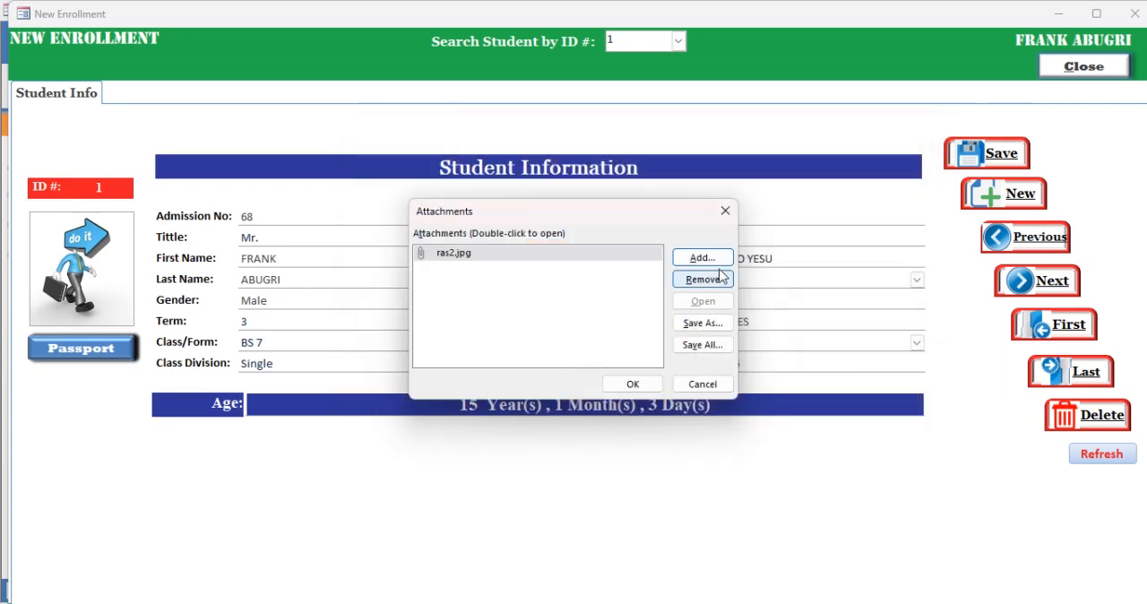
{"action": "left_click", "coordinate": [630, 384]}
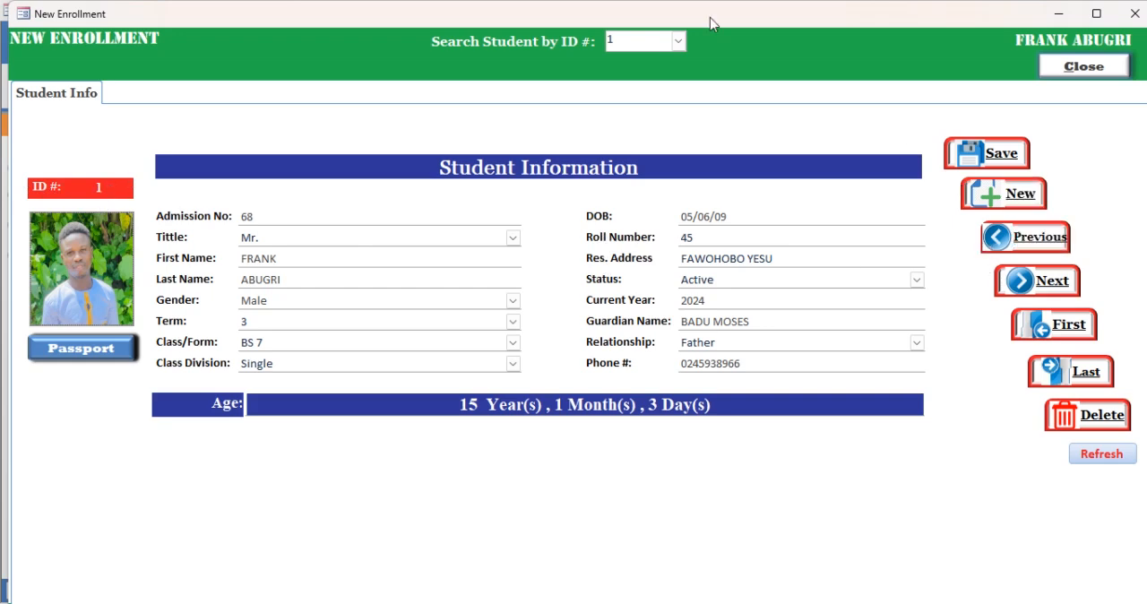
- Look up the enrollment records of the second, third and fourth listed students in turn
{"action": "left_click", "coordinate": [679, 40]}
{"action": "left_click", "coordinate": [672, 62]}
{"action": "left_click", "coordinate": [679, 41]}
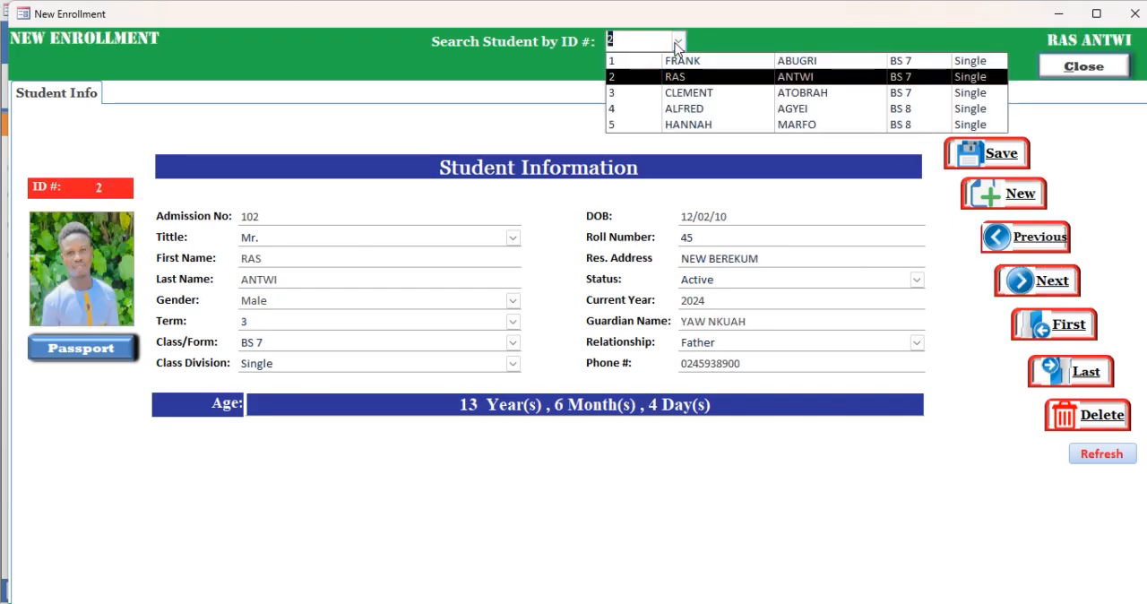
{"action": "left_click", "coordinate": [689, 93]}
{"action": "left_click", "coordinate": [679, 40]}
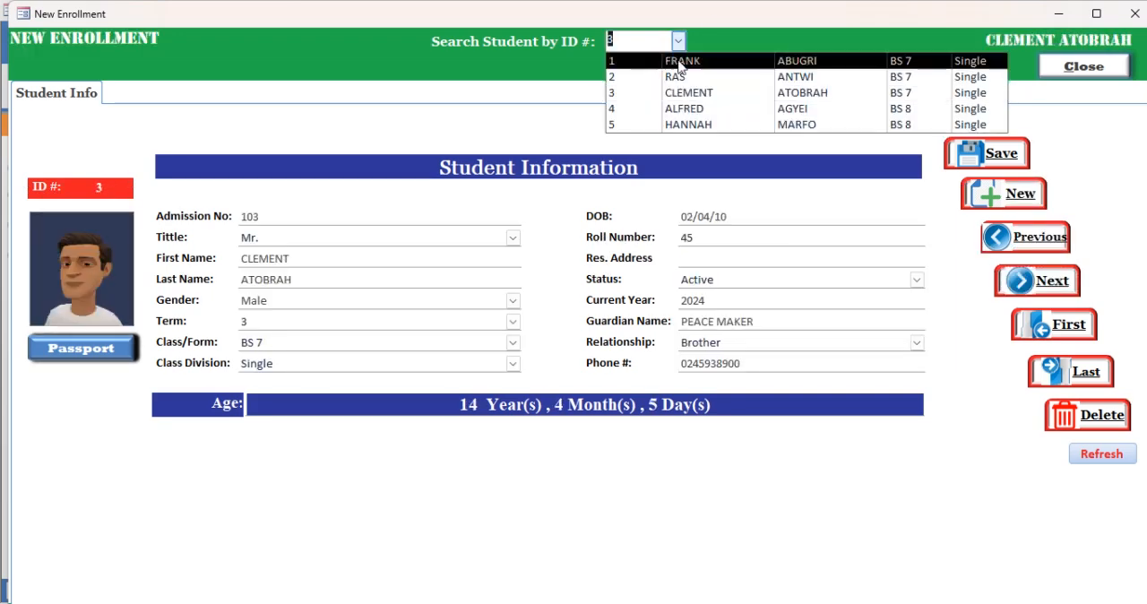
{"action": "left_click", "coordinate": [681, 109]}
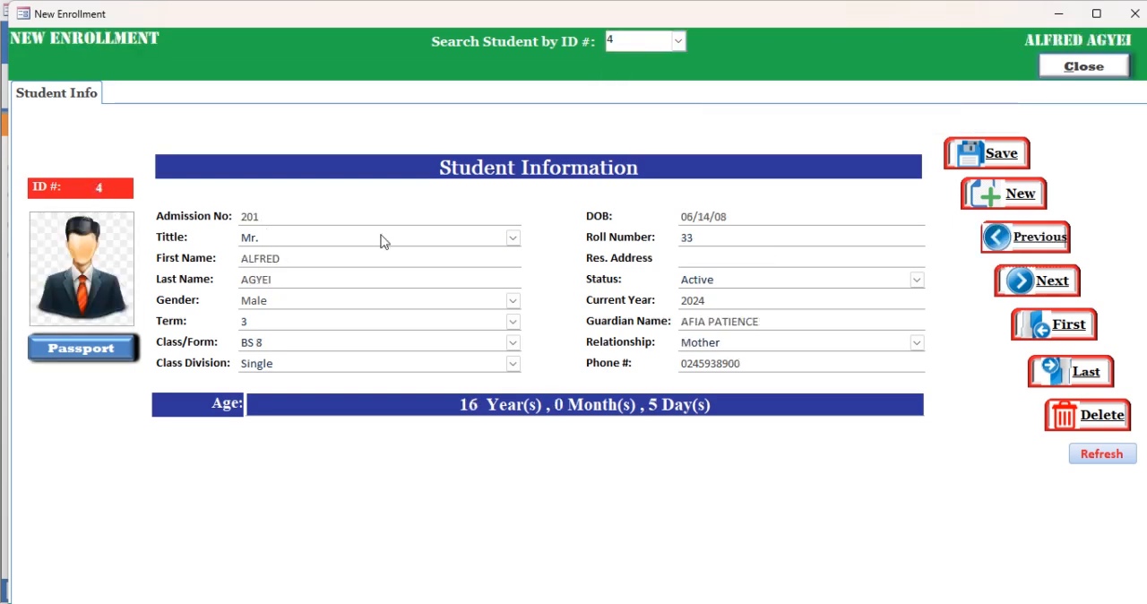
- Close the enrollment form and view the student subject selection for class BS 7, division Single, year 2024
{"action": "left_click", "coordinate": [1085, 73]}
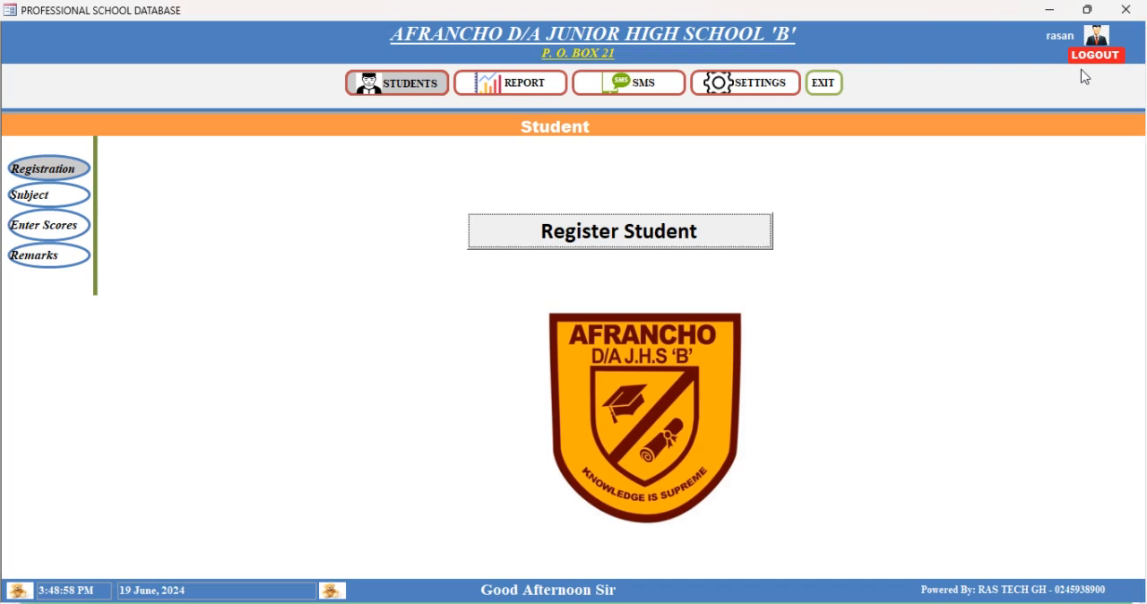
{"action": "left_click", "coordinate": [55, 198]}
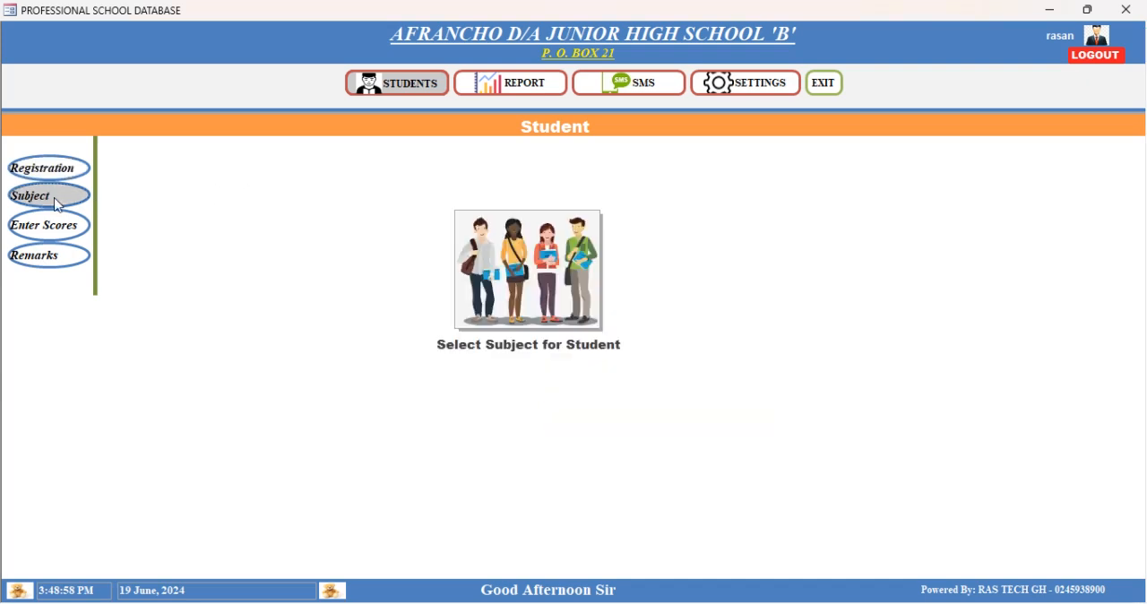
{"action": "left_click", "coordinate": [550, 279]}
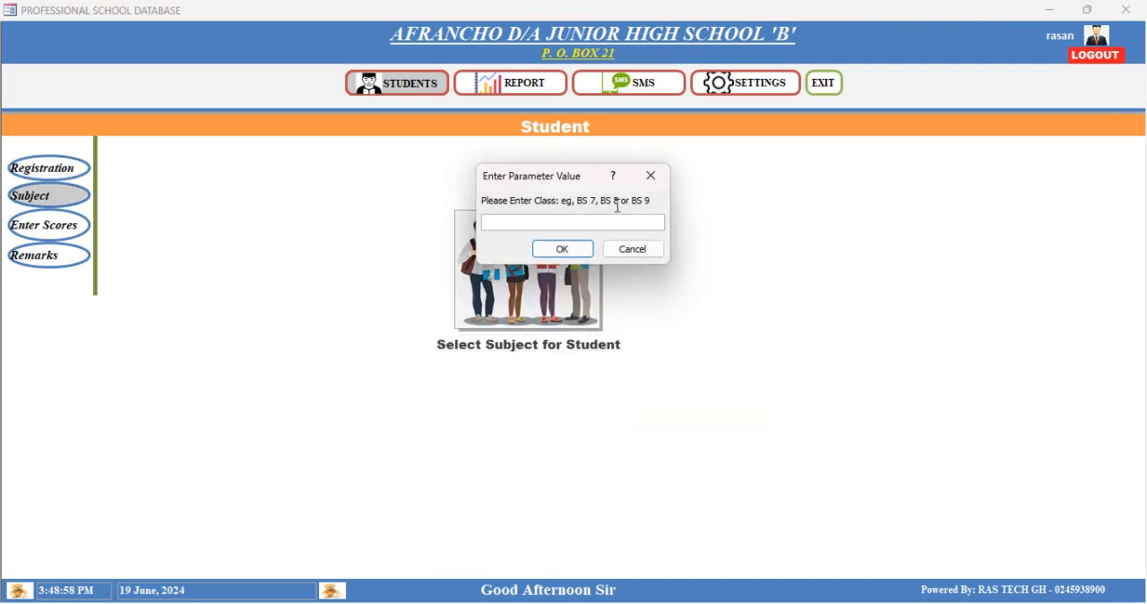
{"action": "type", "text": "BS 7"}
{"action": "key", "text": "Return"}
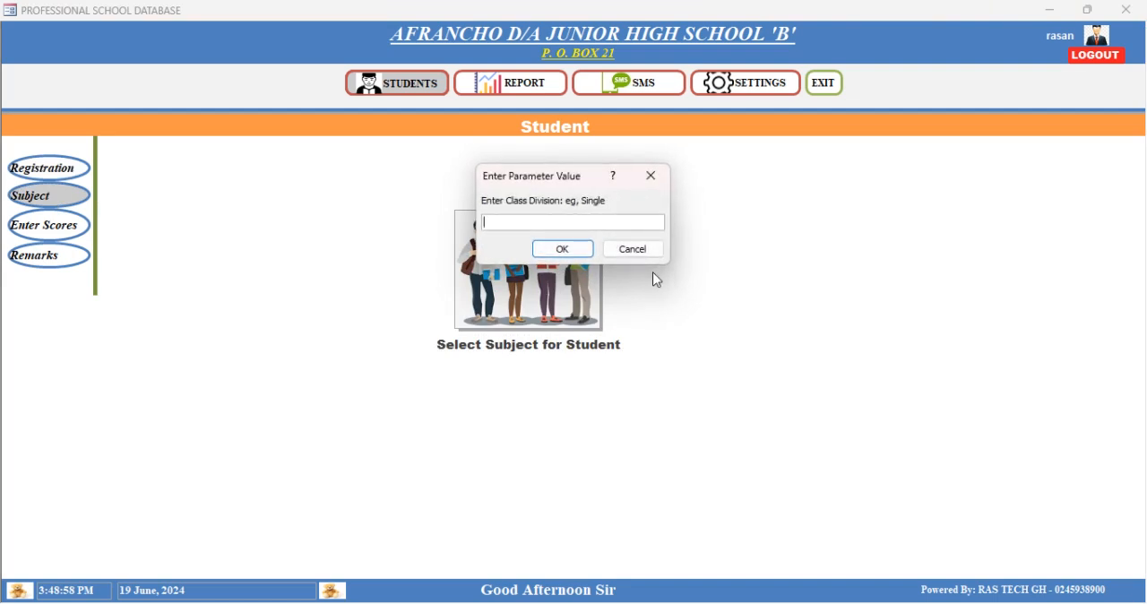
{"action": "type", "text": "SINGLE"}
{"action": "key", "text": "Return"}
{"action": "type", "text": "20"}
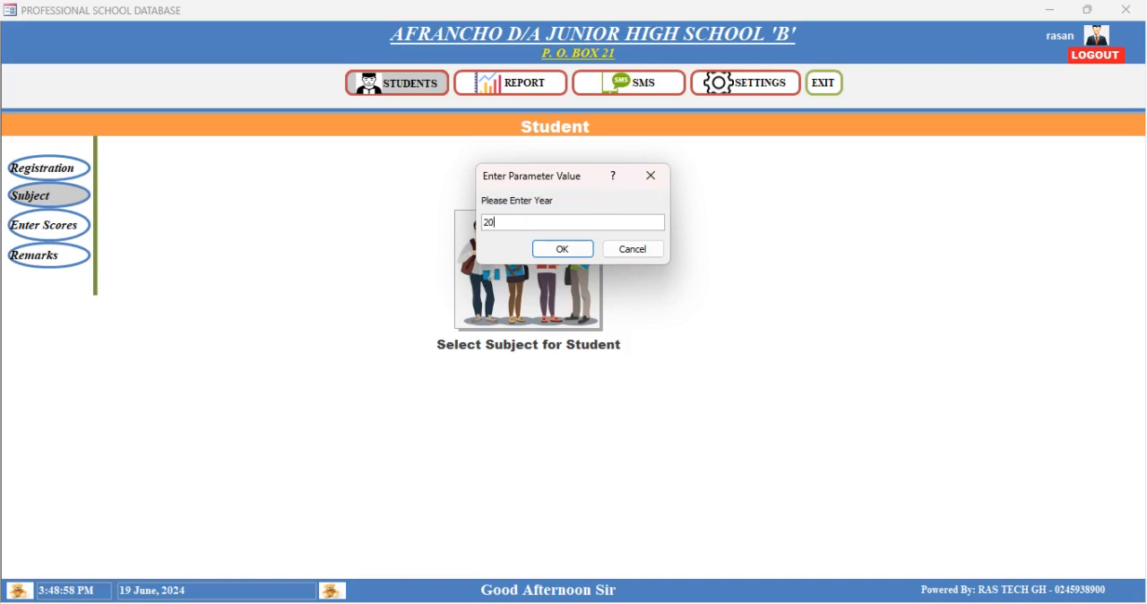
{"action": "type", "text": "24"}
{"action": "key", "text": "Return"}
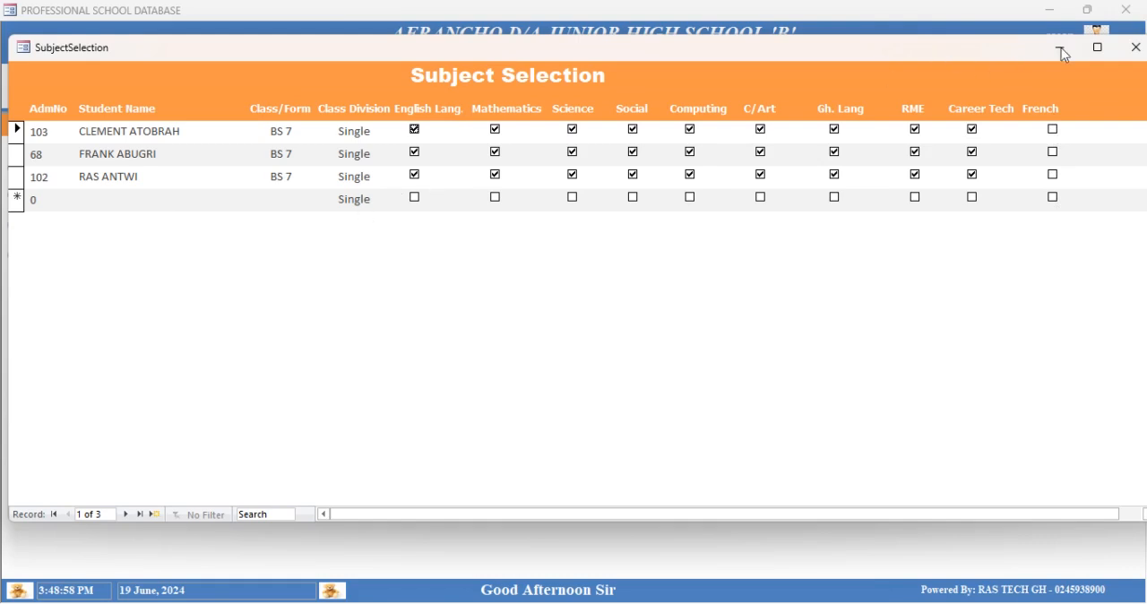
{"action": "left_click", "coordinate": [1136, 48]}
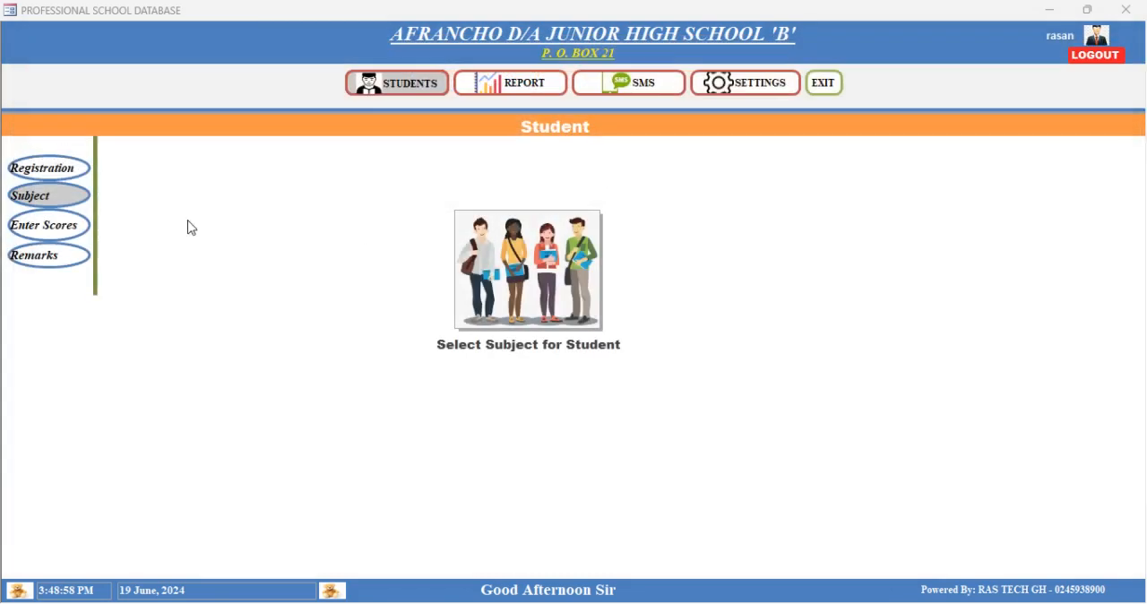
- Open the English marks entry sheet for year 2024, class BS 7, class division Single, term 3
{"action": "left_click", "coordinate": [49, 229]}
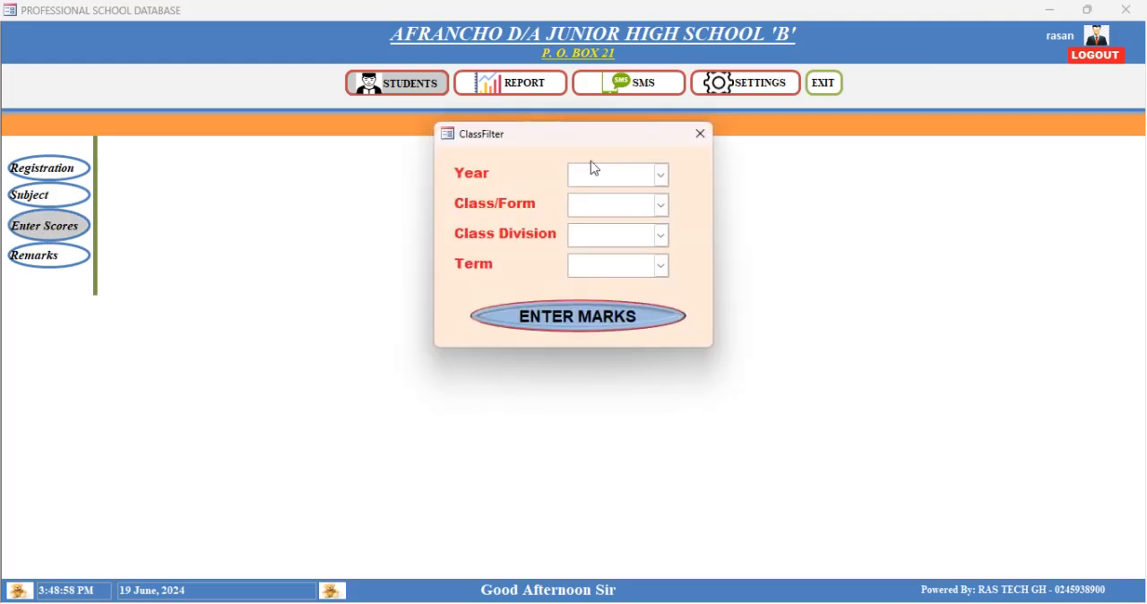
{"action": "type", "text": "2024"}
{"action": "key", "text": "Tab"}
{"action": "left_click", "coordinate": [661, 205]}
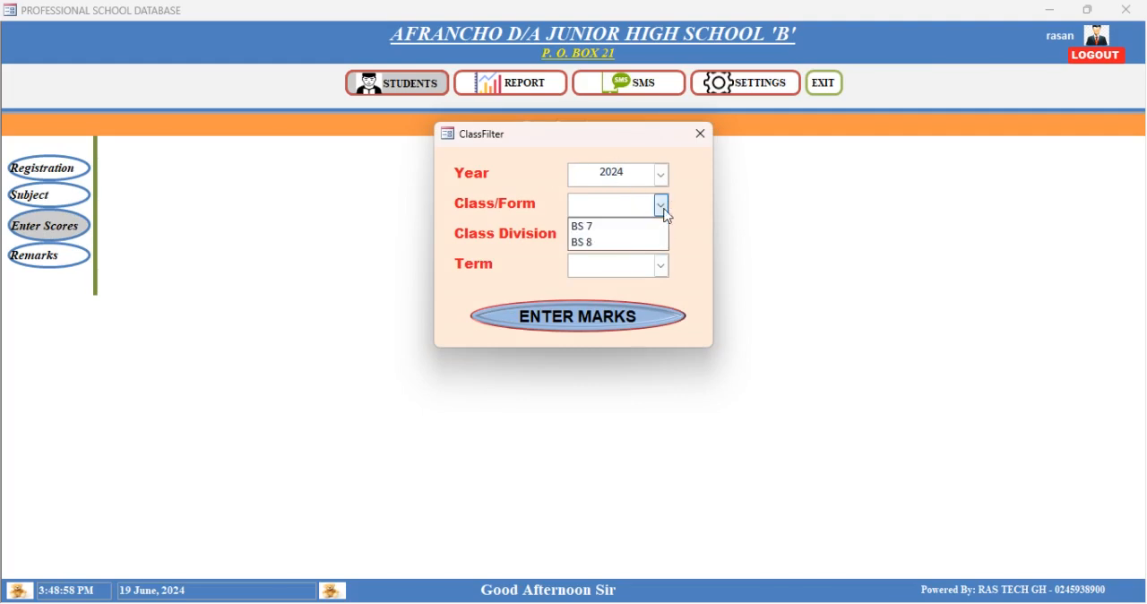
{"action": "left_click", "coordinate": [590, 228]}
{"action": "left_click", "coordinate": [661, 235]}
{"action": "left_click", "coordinate": [605, 258]}
{"action": "left_click", "coordinate": [660, 266]}
{"action": "left_click", "coordinate": [587, 285]}
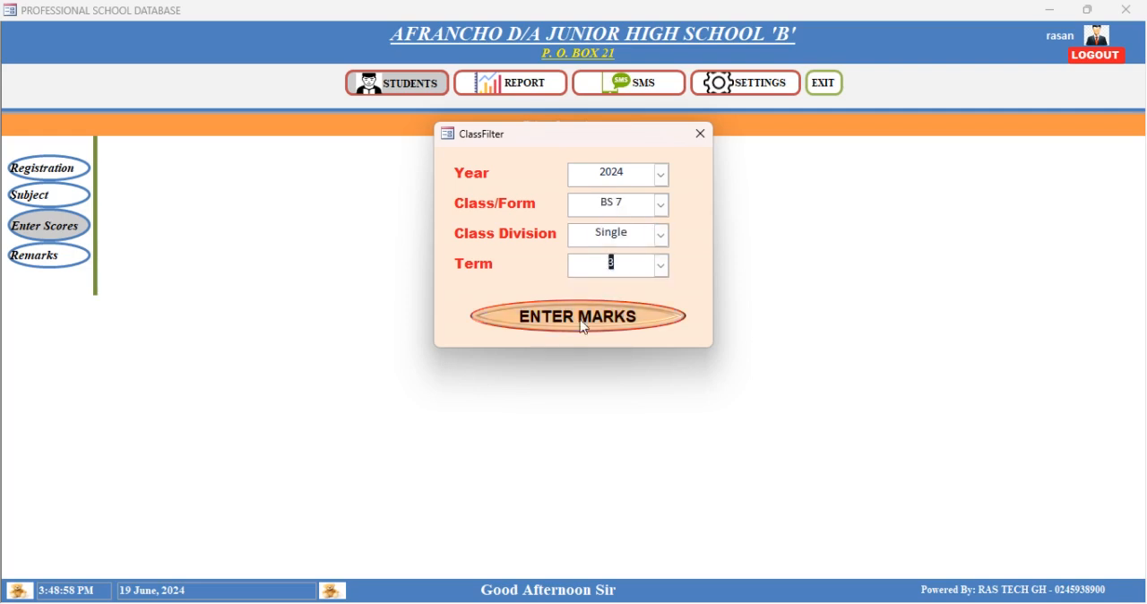
{"action": "left_click", "coordinate": [583, 322]}
{"action": "left_click", "coordinate": [212, 43]}
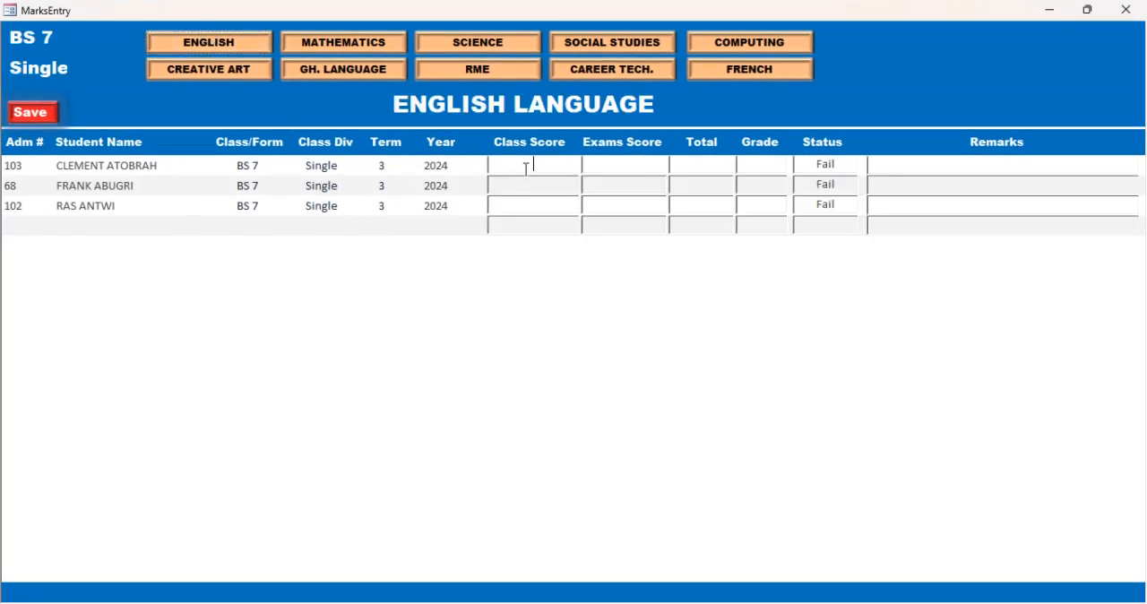
- Enter English class and exams scores of 34 and 34 for the first student, 32 and 43 for the second, and class score 12 for the third
{"action": "type", "text": "34"}
{"action": "left_click", "coordinate": [607, 169]}
{"action": "type", "text": "34"}
{"action": "key", "text": "Delete"}
{"action": "left_click", "coordinate": [518, 185]}
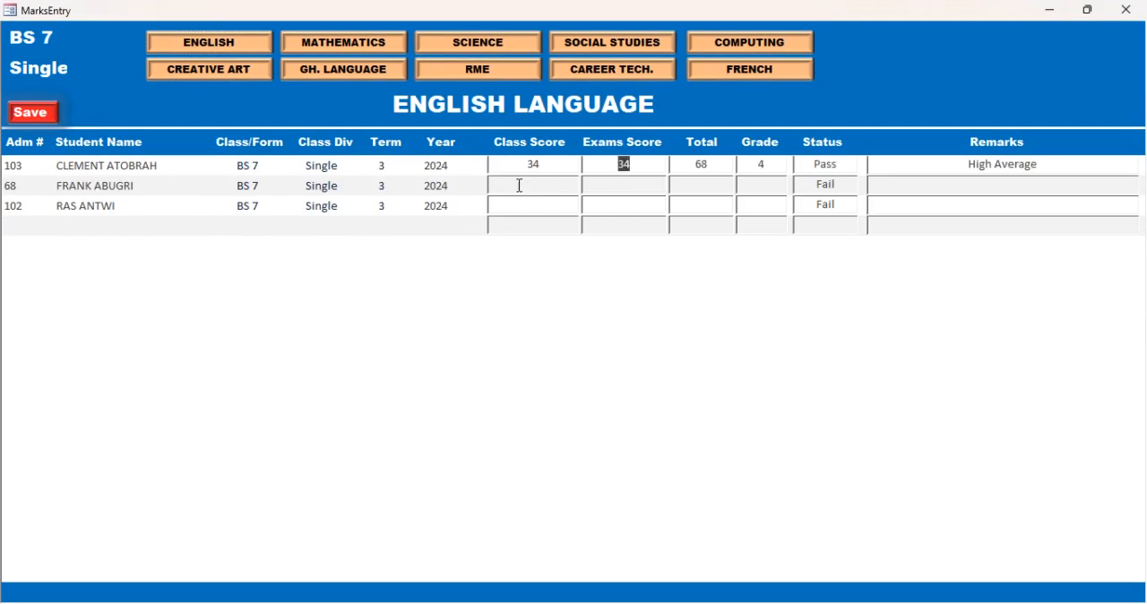
{"action": "type", "text": "32"}
{"action": "left_click", "coordinate": [628, 188]}
{"action": "type", "text": "43"}
{"action": "left_click", "coordinate": [533, 205]}
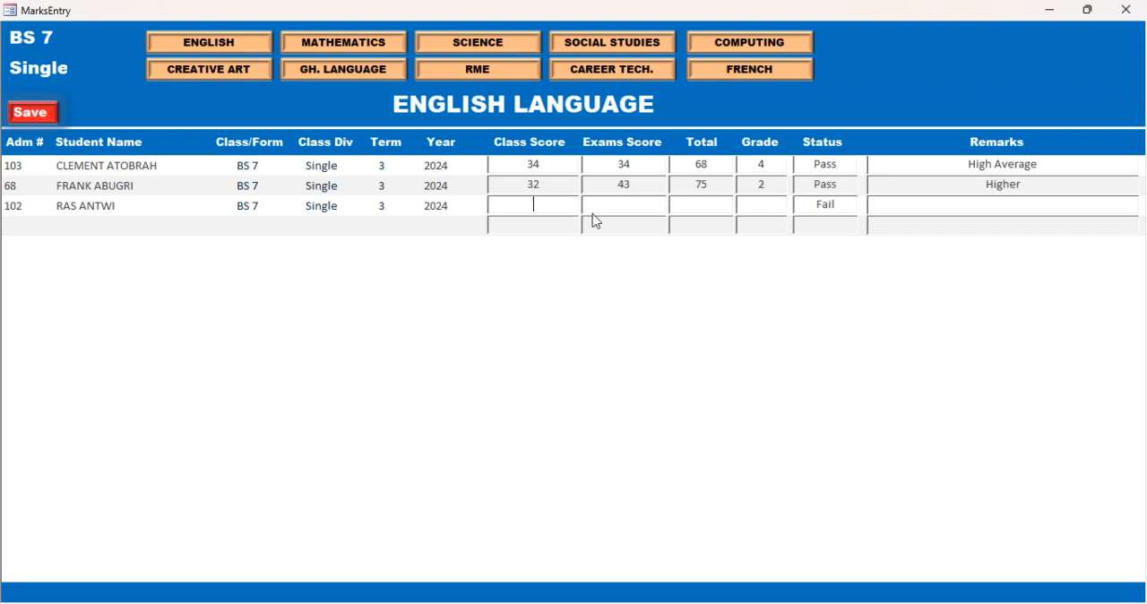
{"action": "type", "text": "12"}
{"action": "key", "text": "Tab"}
- View the RME and French sheets, and give the first student Ghanaian Language scores of 45 for class and 44 for exams
{"action": "left_click", "coordinate": [481, 72]}
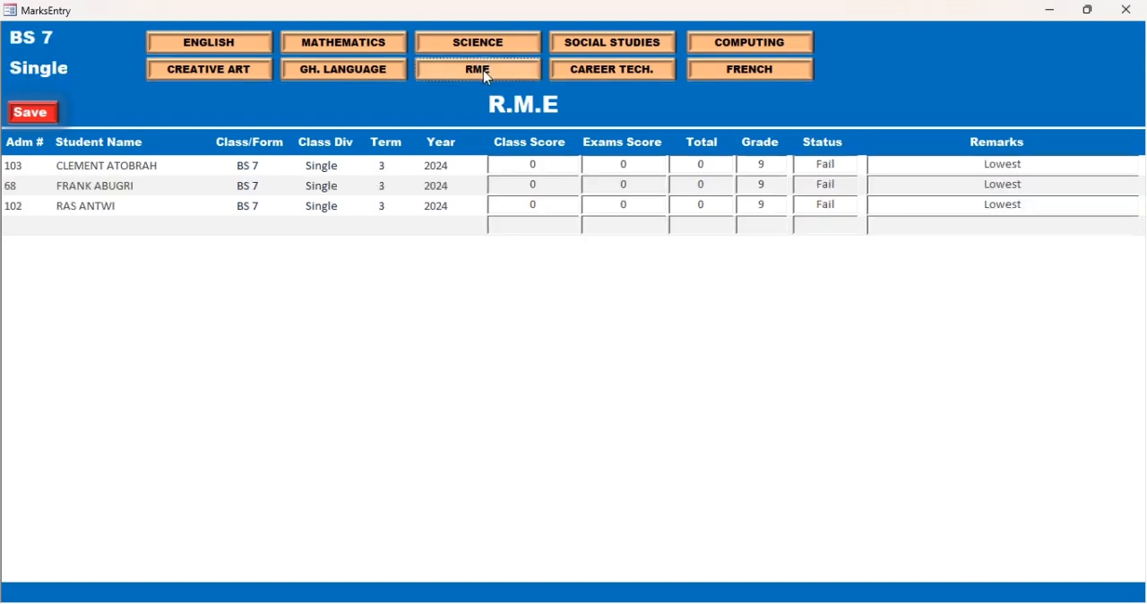
{"action": "left_click", "coordinate": [753, 71]}
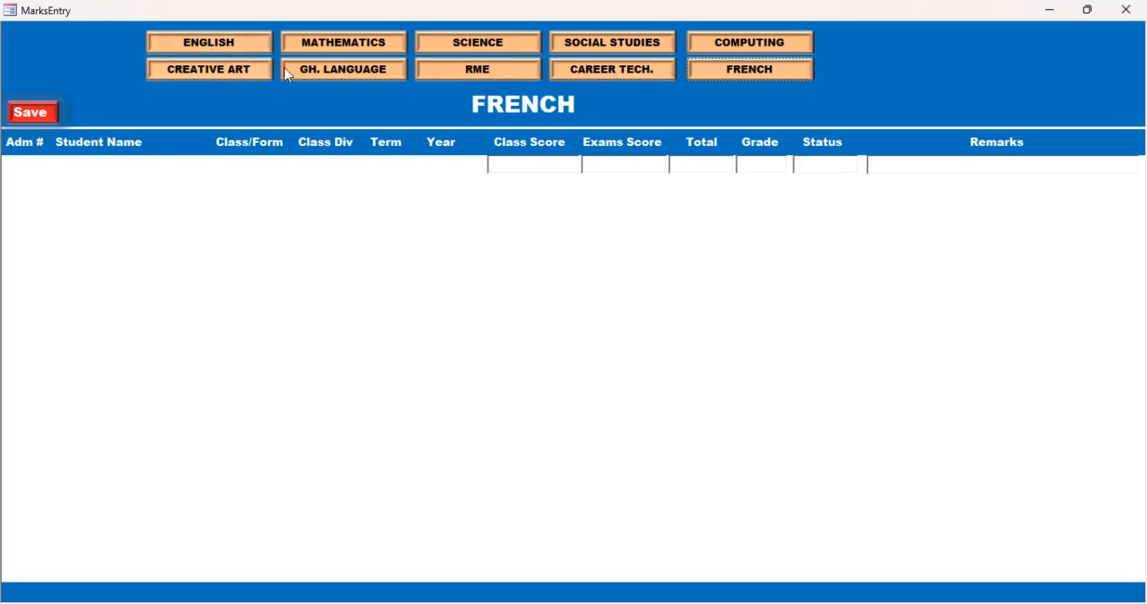
{"action": "left_click", "coordinate": [319, 77]}
{"action": "left_click", "coordinate": [541, 169]}
{"action": "type", "text": "45"}
{"action": "key", "text": "Tab"}
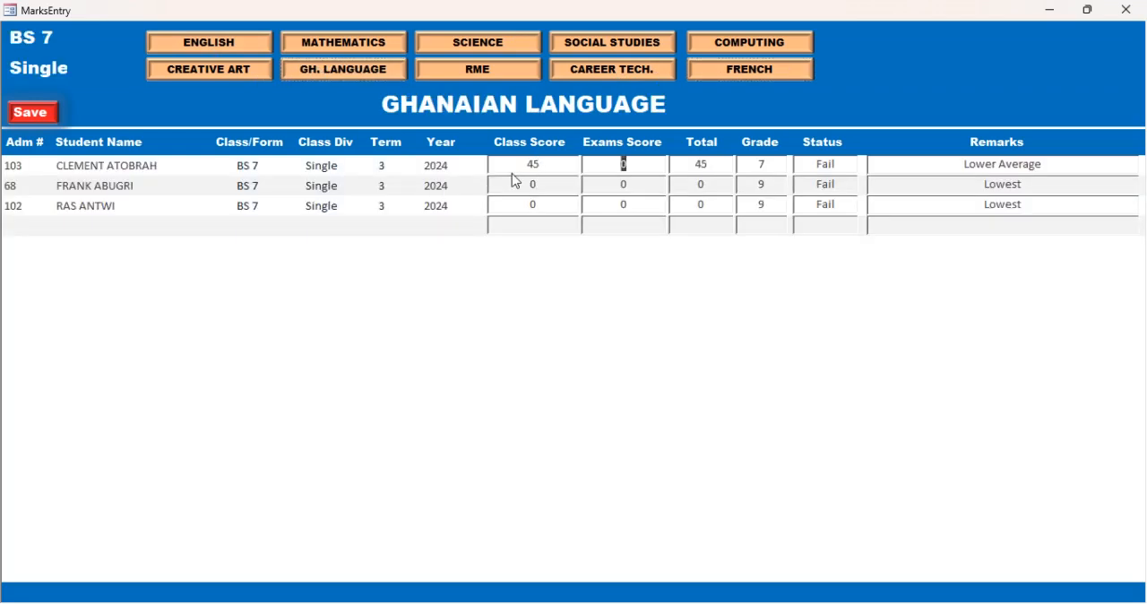
{"action": "type", "text": "44"}
{"action": "key", "text": "Tab"}
- Enter Ghanaian Language scores of 23 and 32 for the second student, and try 12 for class and 343 for exams for the third
{"action": "type", "text": "23"}
{"action": "key", "text": "Tab"}
{"action": "type", "text": "32"}
{"action": "key", "text": "Tab"}
{"action": "type", "text": "12"}
{"action": "key", "text": "Tab"}
{"action": "type", "text": "343"}
{"action": "key", "text": "Tab"}
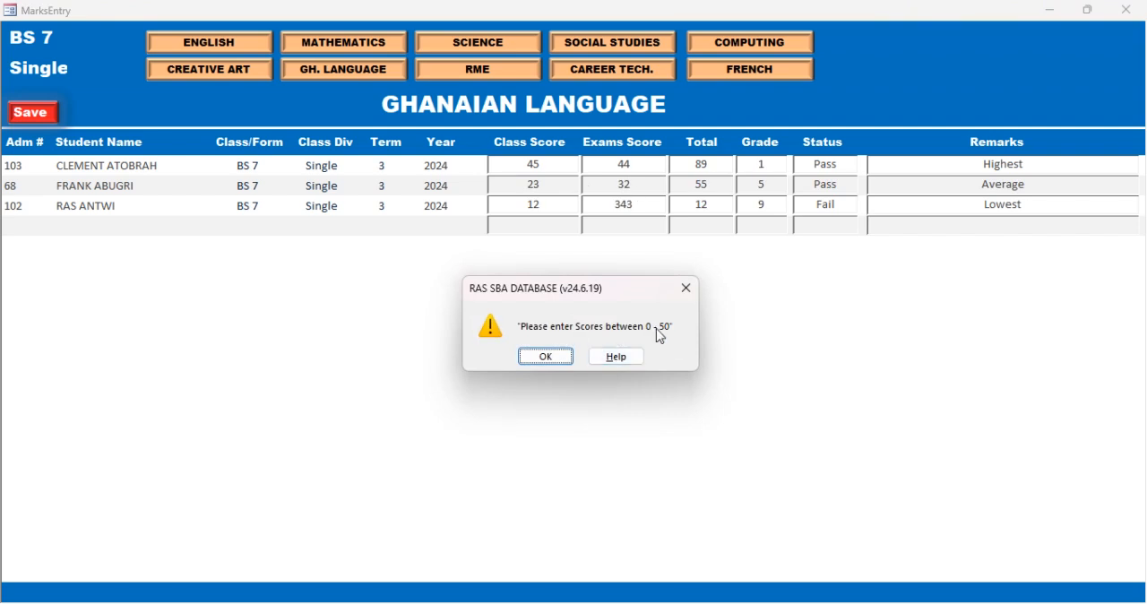
{"action": "left_click", "coordinate": [548, 358]}
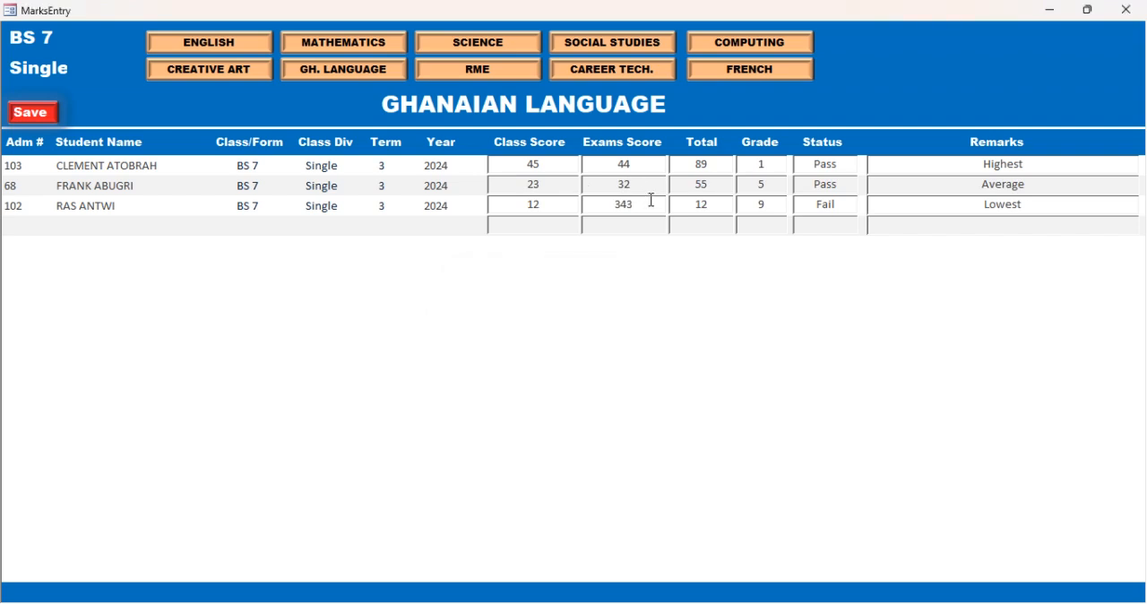
- Open the Science marks sheet and give the first student a class score of 23 and an exams score of 43
{"action": "left_click", "coordinate": [473, 45]}
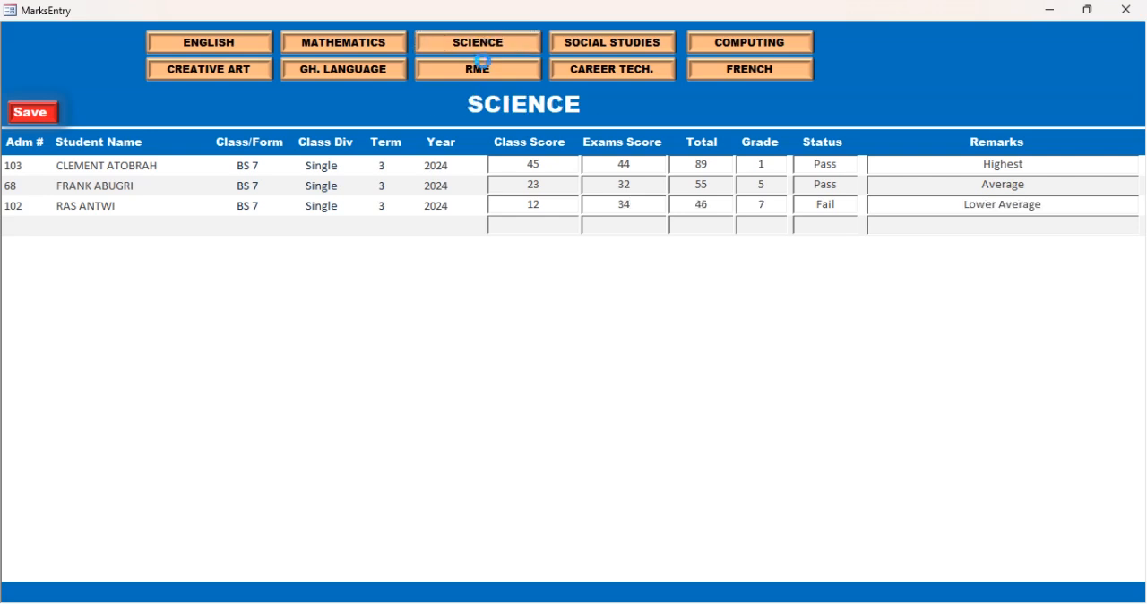
{"action": "left_click", "coordinate": [558, 169]}
{"action": "type", "text": "23"}
{"action": "key", "text": "Tab"}
{"action": "type", "text": "43"}
{"action": "key", "text": "Tab"}
- Try a Science class score of 55 for the second student, then enter 23 for class and 33 for exams
{"action": "type", "text": "55"}
{"action": "key", "text": "Tab"}
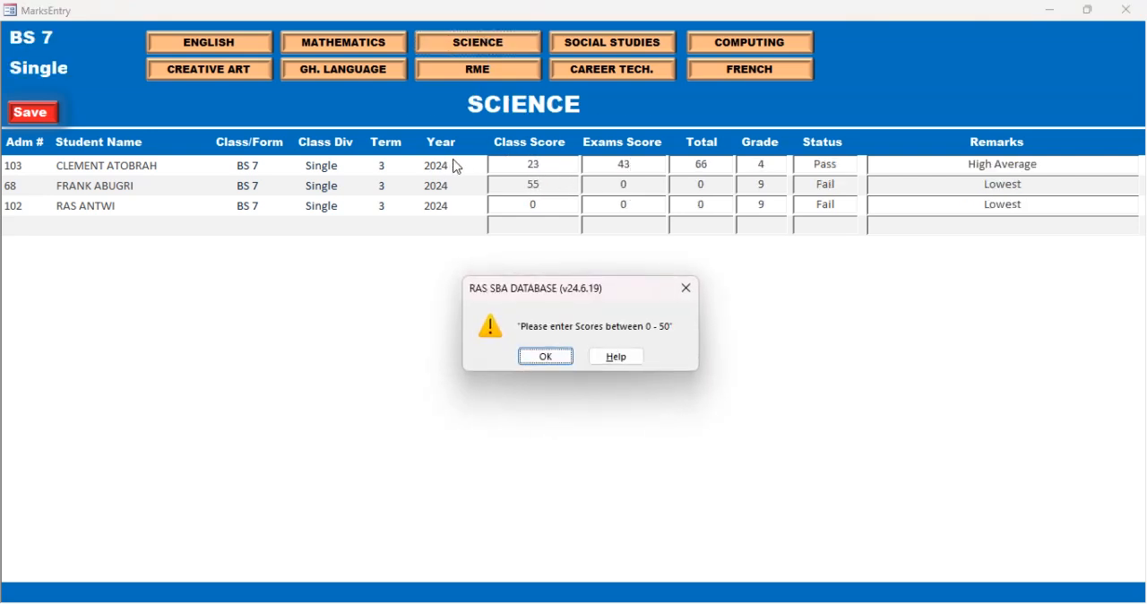
{"action": "key", "text": "Return"}
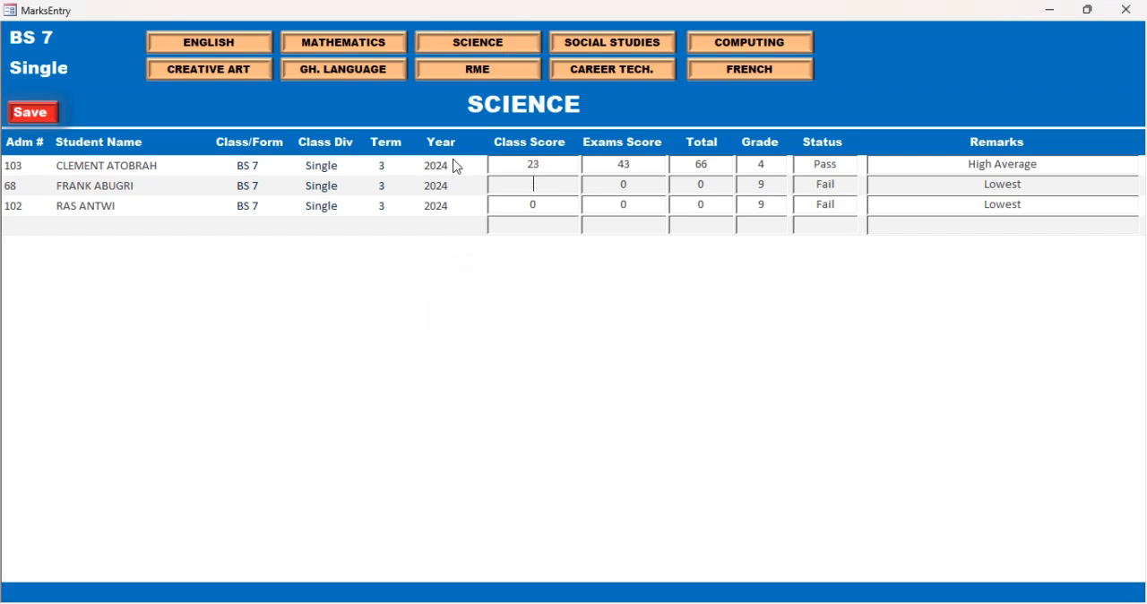
{"action": "key", "text": "Tab"}
{"action": "type", "text": "33"}
{"action": "key", "text": "Tab"}
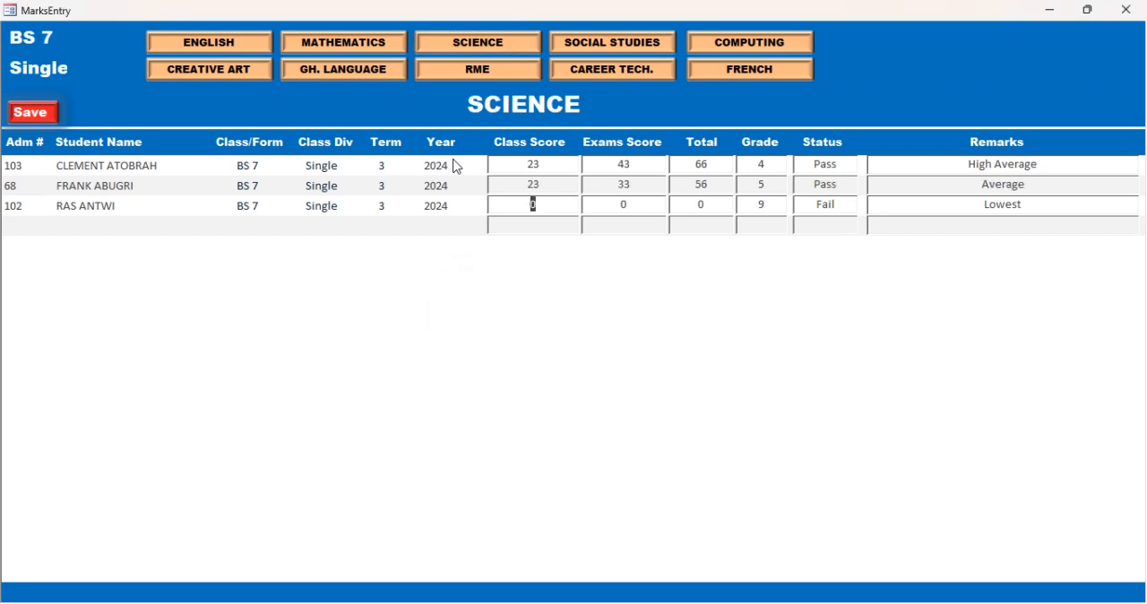
- Enter Science scores of 44 for class and 34 for exams for the third student, then save and close the marks sheet
{"action": "type", "text": "44"}
{"action": "key", "text": "Tab"}
{"action": "type", "text": "34"}
{"action": "key", "text": "Tab"}
{"action": "type", "text": "32"}
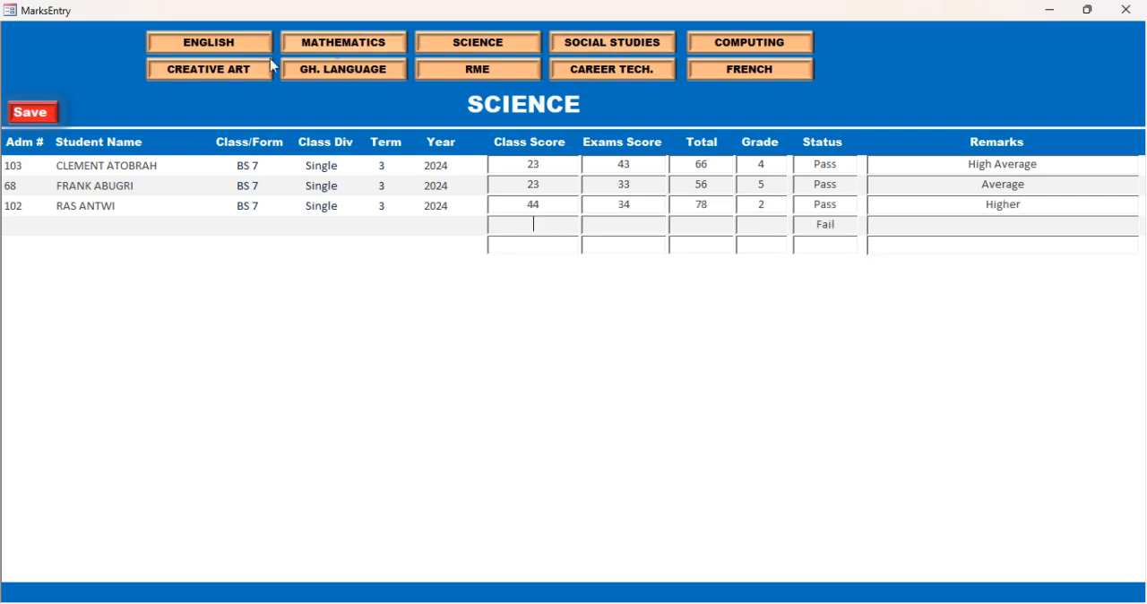
{"action": "left_click", "coordinate": [28, 118]}
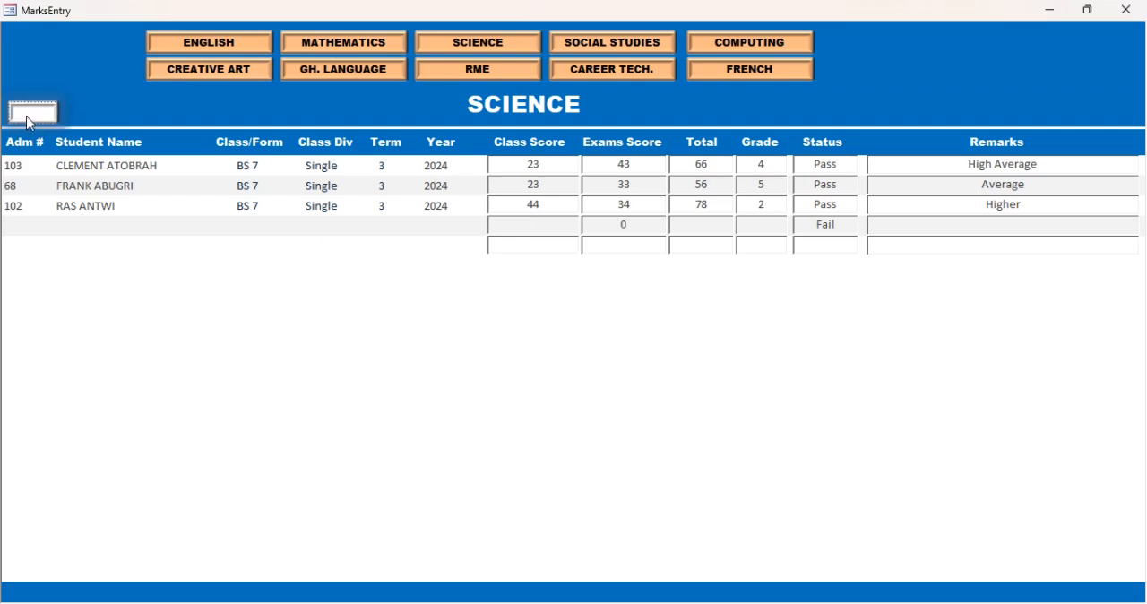
{"action": "left_click", "coordinate": [1126, 10]}
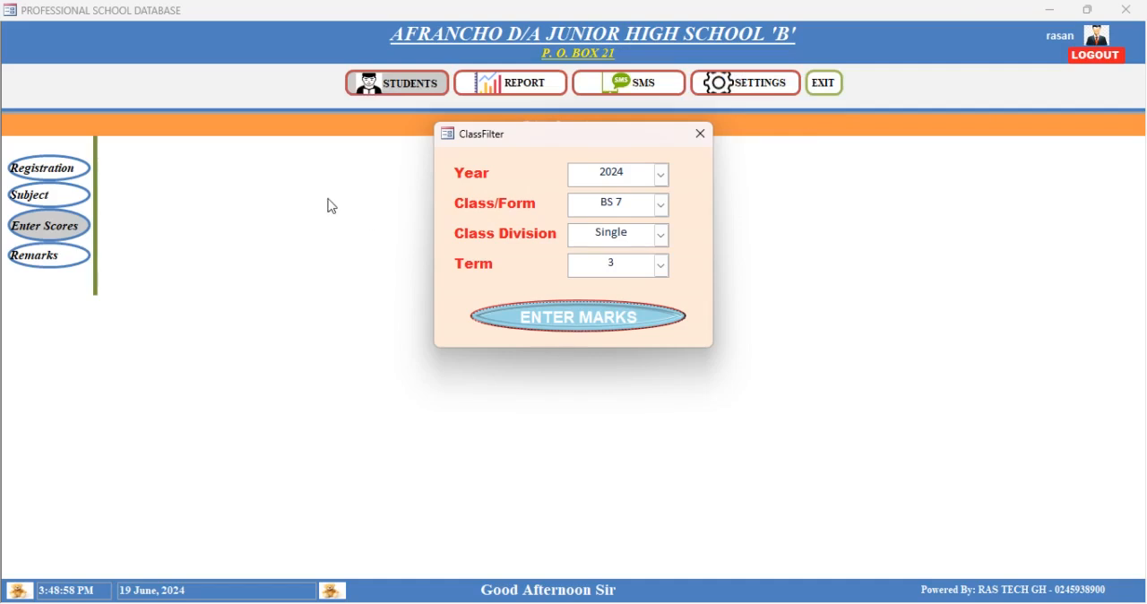
- View the English and Ghanaian Language marks sheets for class BS 8, then close marks entry
{"action": "left_click", "coordinate": [662, 206]}
{"action": "left_click", "coordinate": [629, 242]}
{"action": "left_click", "coordinate": [611, 324]}
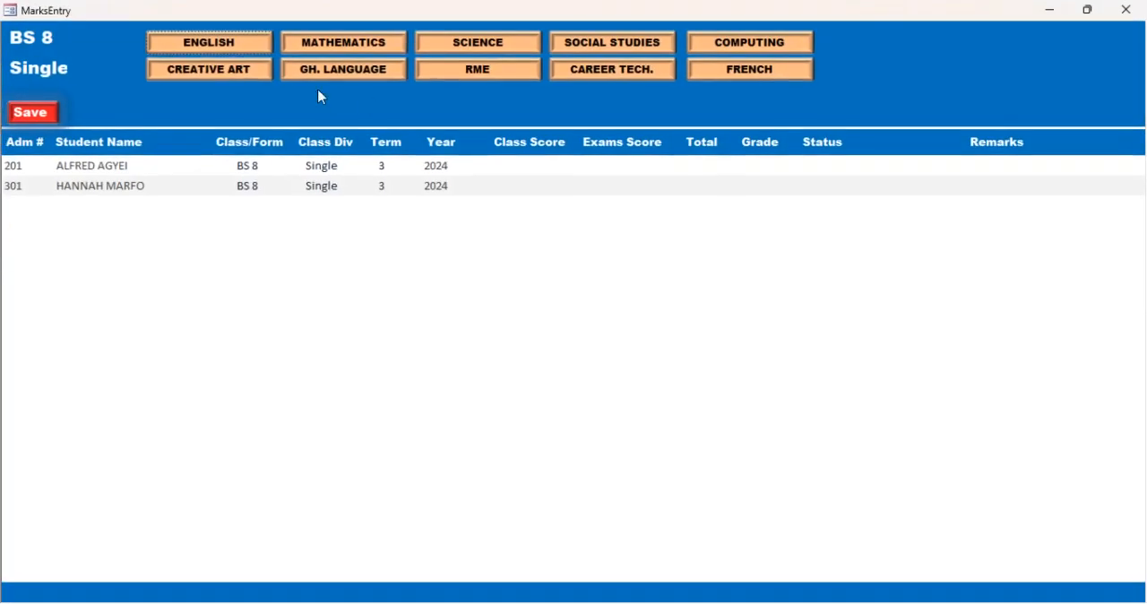
{"action": "left_click", "coordinate": [225, 42]}
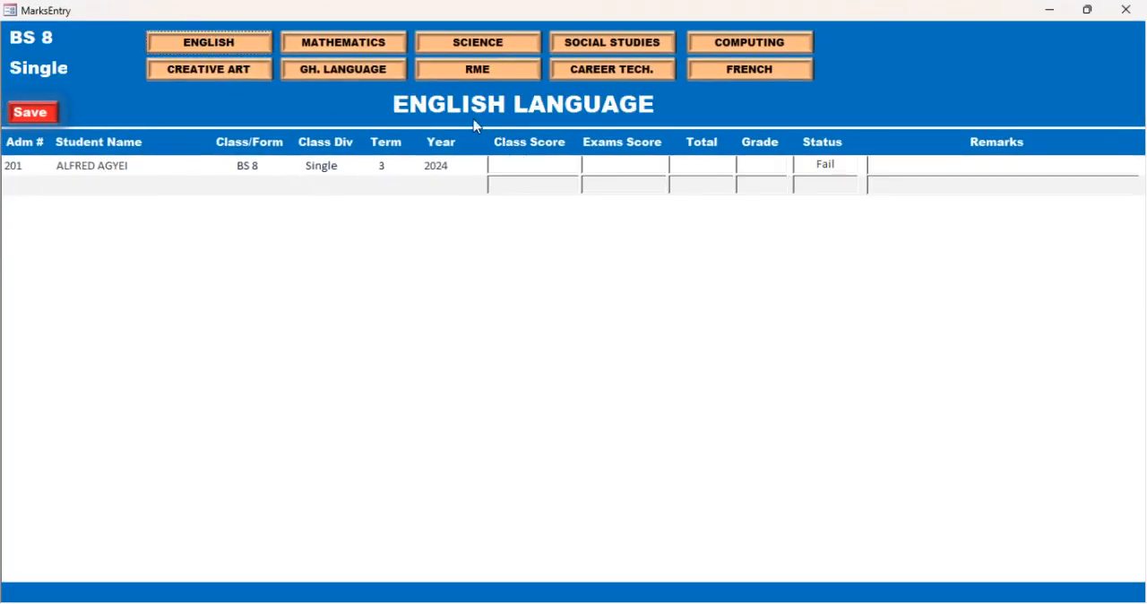
{"action": "left_click", "coordinate": [361, 67]}
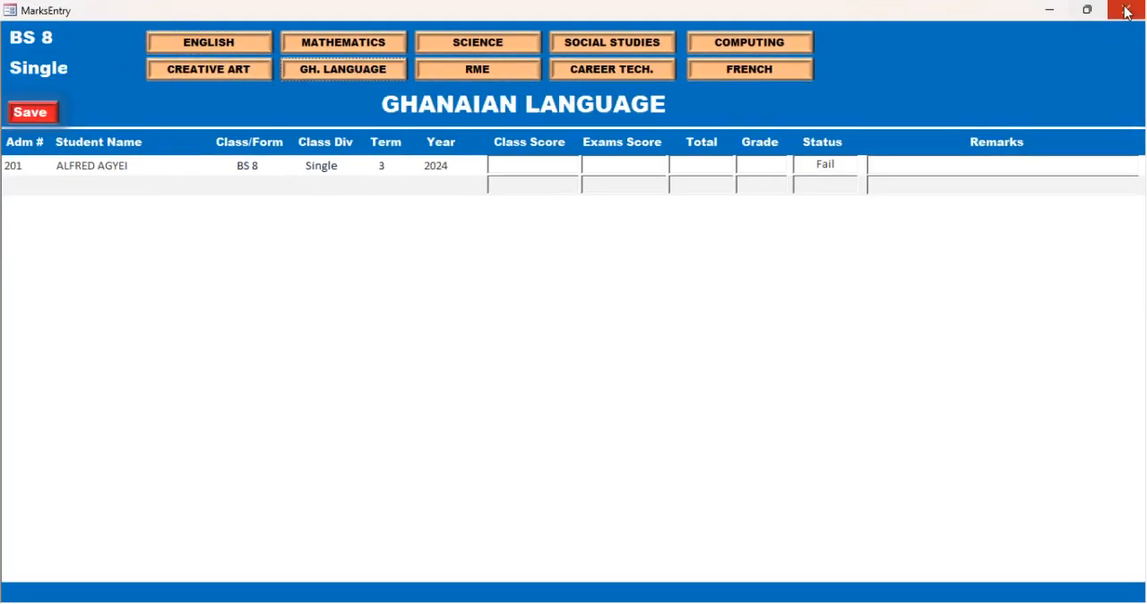
{"action": "left_click", "coordinate": [1126, 9]}
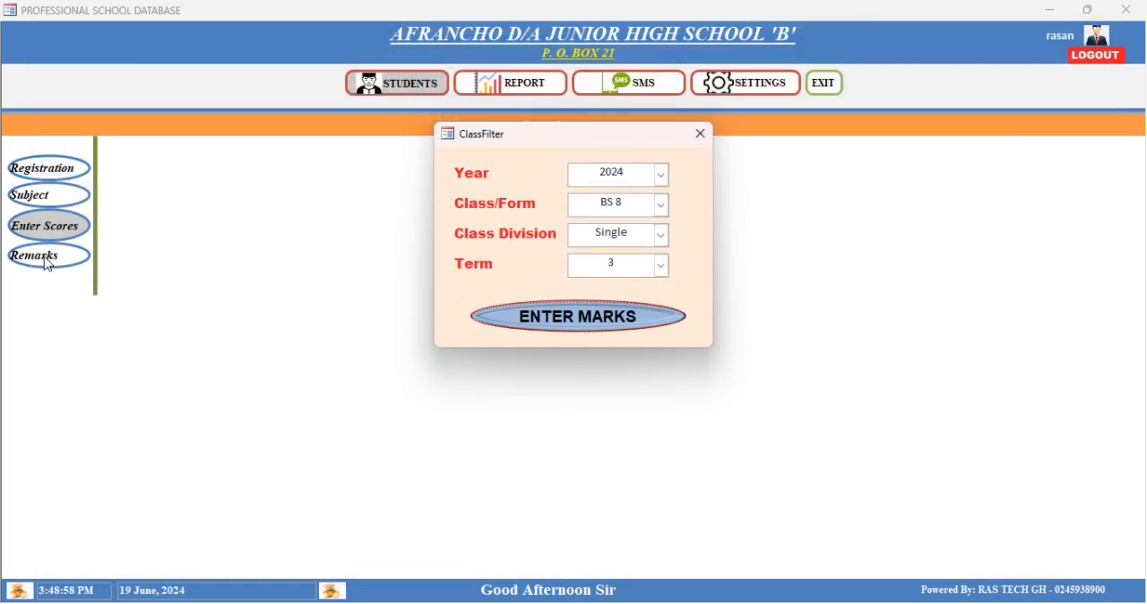
{"action": "left_click", "coordinate": [698, 133]}
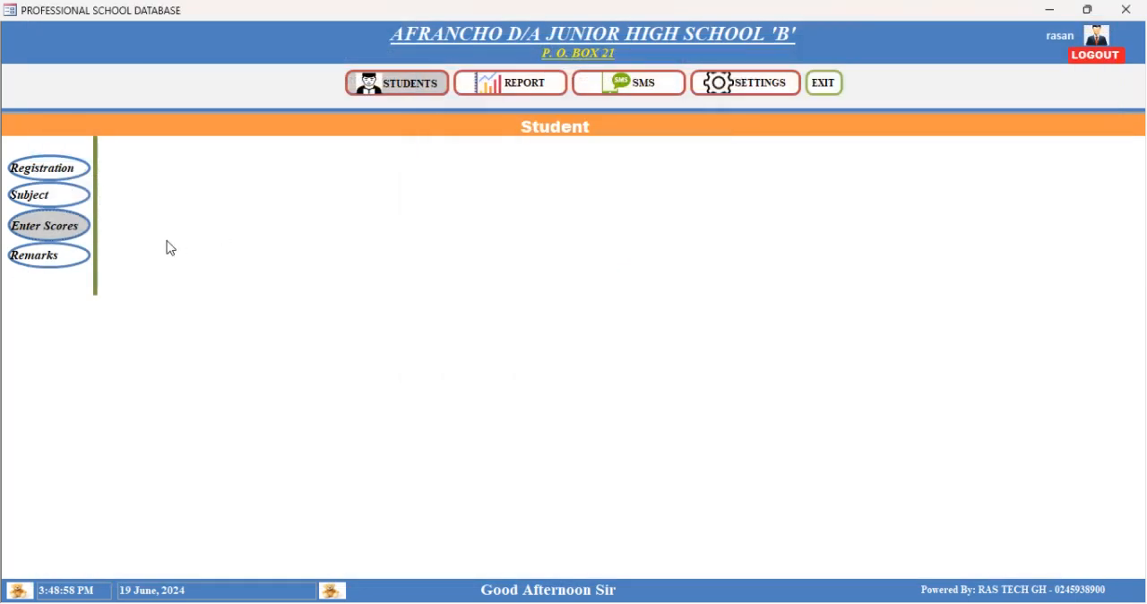
- Open the student remarks sheet for year 2024, class BS 7, class division Single, term 3
{"action": "left_click", "coordinate": [63, 254]}
{"action": "left_click", "coordinate": [661, 177]}
{"action": "left_click", "coordinate": [618, 197]}
{"action": "left_click", "coordinate": [664, 208]}
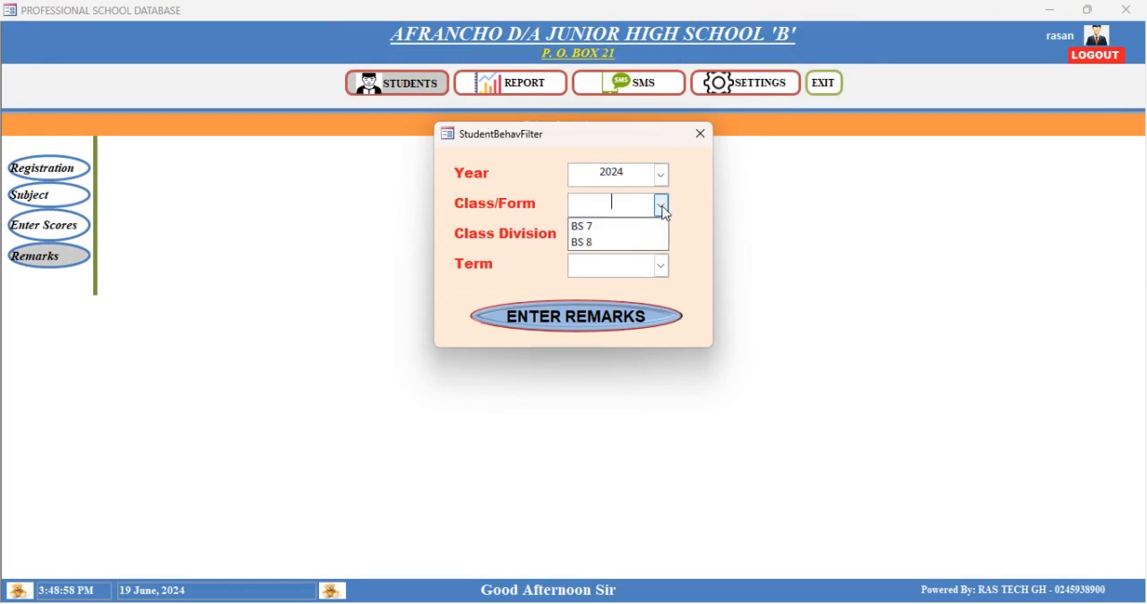
{"action": "left_click", "coordinate": [602, 227]}
{"action": "left_click", "coordinate": [660, 235]}
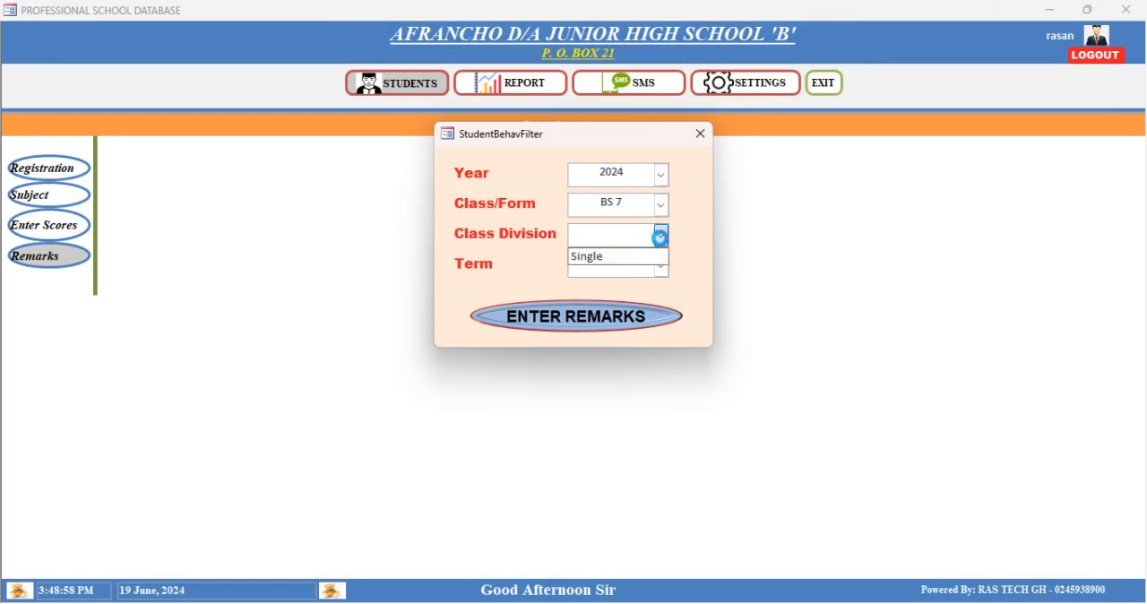
{"action": "left_click", "coordinate": [607, 259]}
{"action": "left_click", "coordinate": [662, 266]}
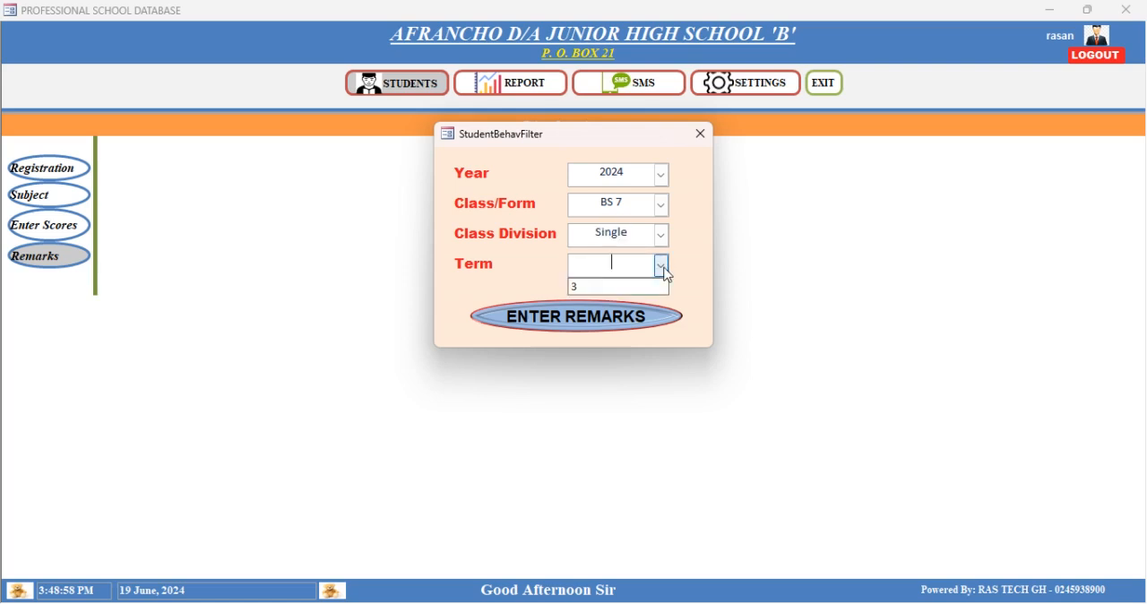
{"action": "left_click", "coordinate": [591, 288]}
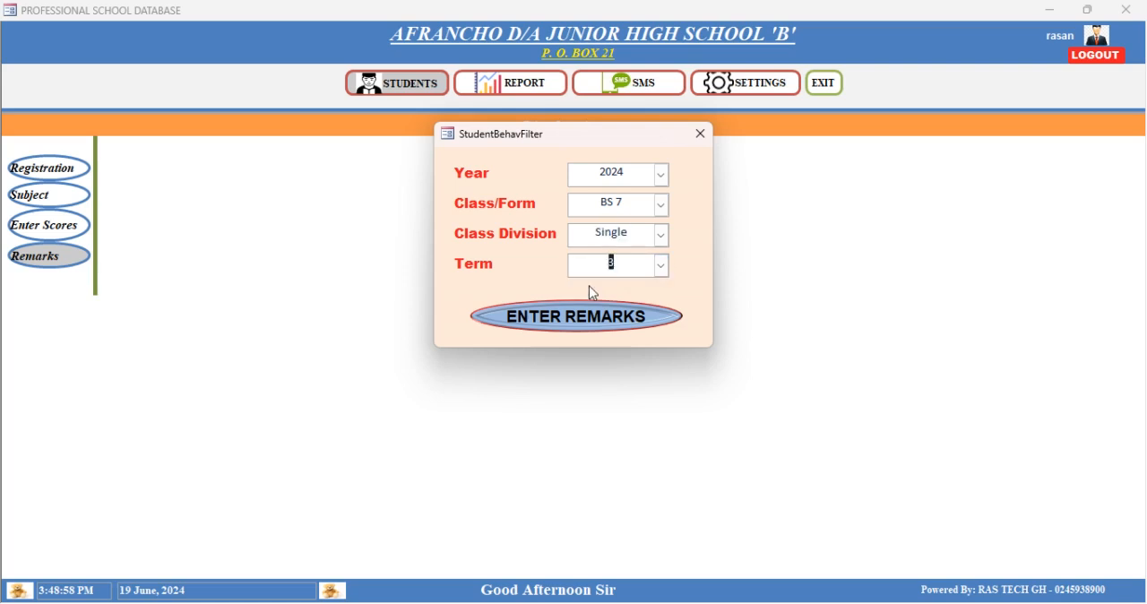
{"action": "left_click", "coordinate": [596, 324]}
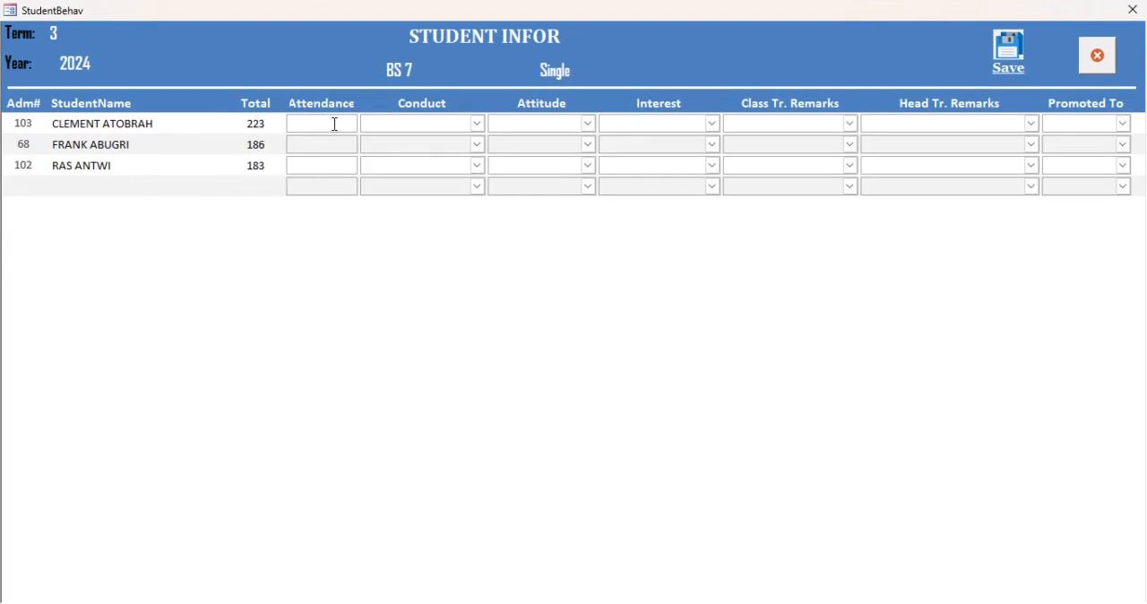
- Record attendance 34, conduct Well-Behaved, attitude Slow and interest Drumming for the first student
{"action": "type", "text": "34"}
{"action": "left_click", "coordinate": [484, 126]}
{"action": "left_click", "coordinate": [421, 156]}
{"action": "left_click", "coordinate": [587, 125]}
{"action": "left_click", "coordinate": [583, 162]}
{"action": "left_click", "coordinate": [713, 125]}
{"action": "left_click", "coordinate": [663, 172]}
- Give the first student the "room for Improvement" class teacher remark, the Bad Behaviour head teacher remark, and promotion to BS 8
{"action": "left_click", "coordinate": [852, 125]}
{"action": "left_click", "coordinate": [807, 174]}
{"action": "left_click", "coordinate": [1033, 125]}
{"action": "left_click", "coordinate": [986, 163]}
{"action": "left_click", "coordinate": [1032, 124]}
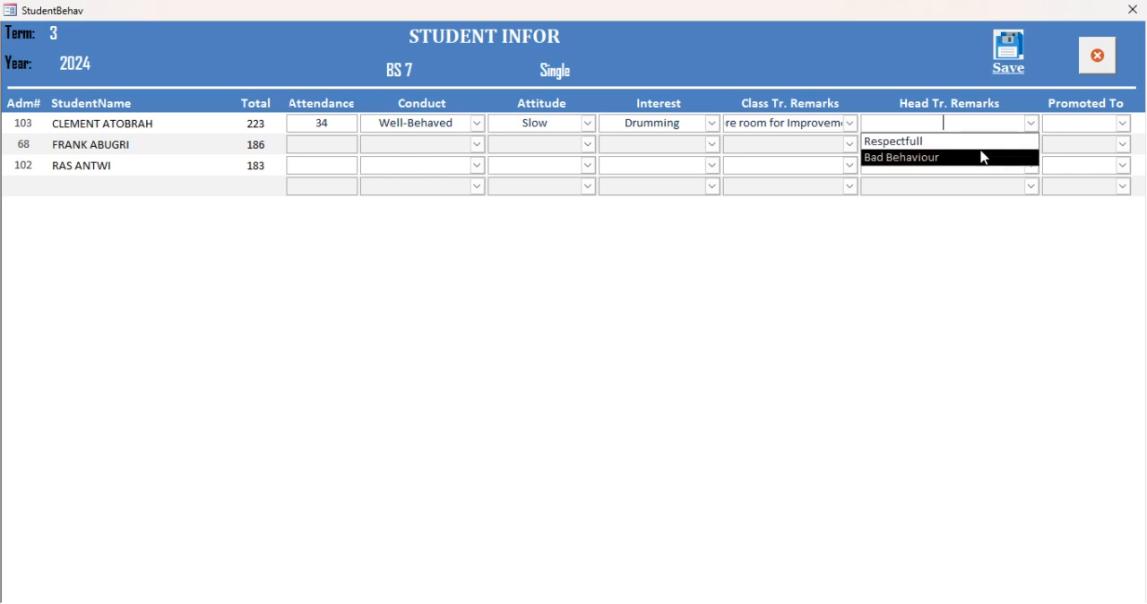
{"action": "left_click", "coordinate": [981, 156]}
{"action": "left_click", "coordinate": [1127, 125]}
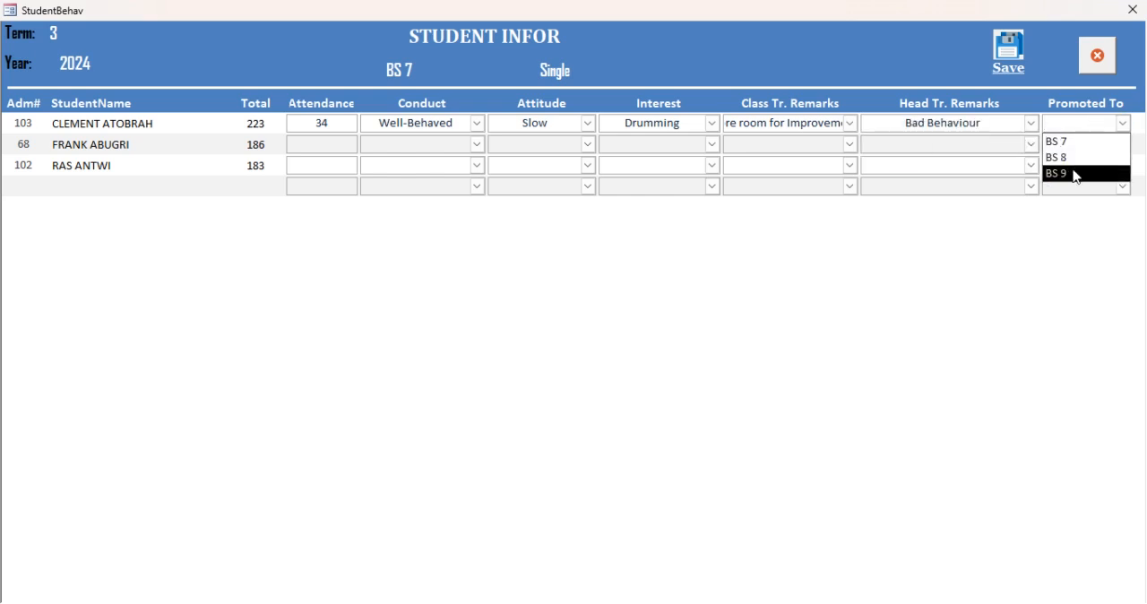
{"action": "left_click", "coordinate": [1080, 159]}
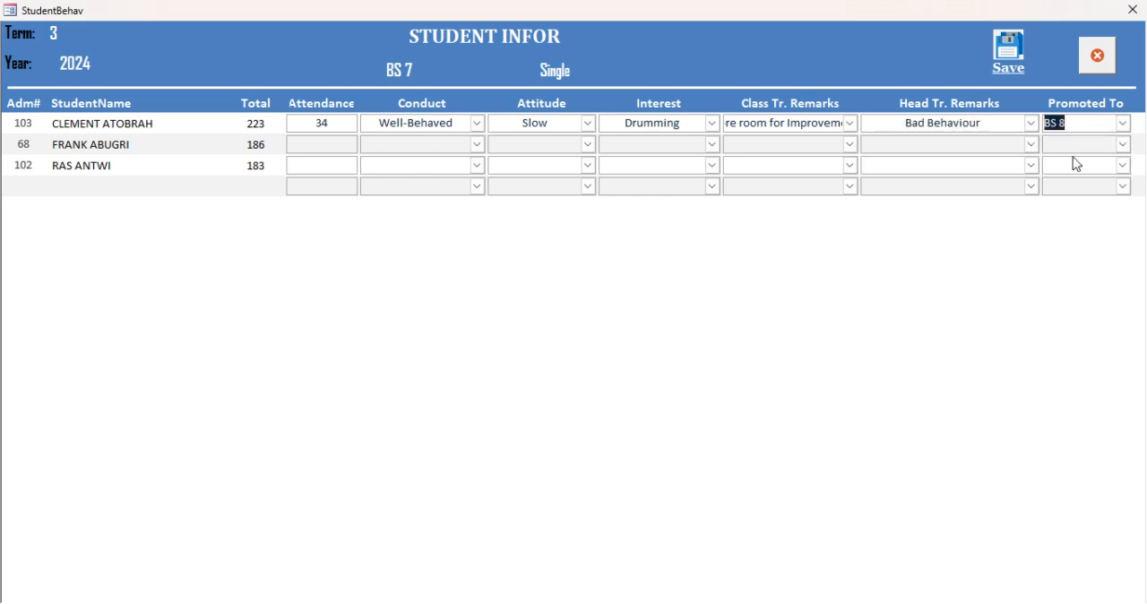
- Record attendance 43, conduct Well-Behaved, attitude Dependable and interest Drumming for the second student
{"action": "left_click", "coordinate": [331, 144]}
{"action": "type", "text": "43"}
{"action": "key", "text": "Tab"}
{"action": "left_click", "coordinate": [477, 144]}
{"action": "left_click", "coordinate": [445, 180]}
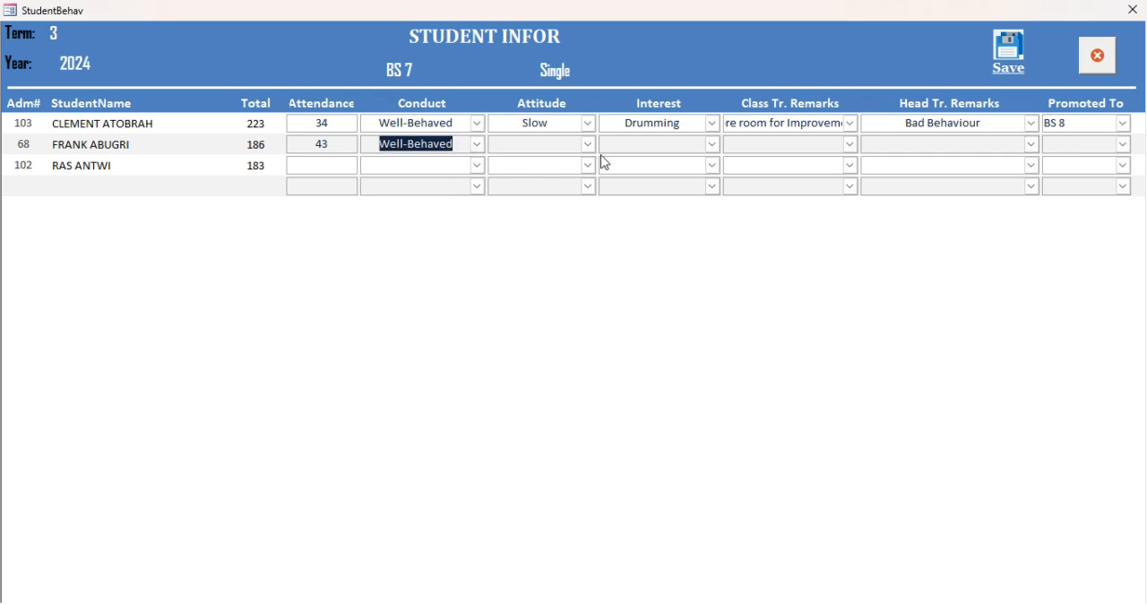
{"action": "left_click", "coordinate": [589, 145]}
{"action": "left_click", "coordinate": [559, 211]}
{"action": "left_click", "coordinate": [699, 143]}
{"action": "left_click", "coordinate": [713, 144]}
{"action": "left_click", "coordinate": [662, 194]}
- Give the second student the "room for Improvement" class teacher remark, the Bad Behaviour head teacher remark, and promotion to BS 8
{"action": "left_click", "coordinate": [851, 146]}
{"action": "left_click", "coordinate": [814, 190]}
{"action": "left_click", "coordinate": [1032, 145]}
{"action": "left_click", "coordinate": [989, 179]}
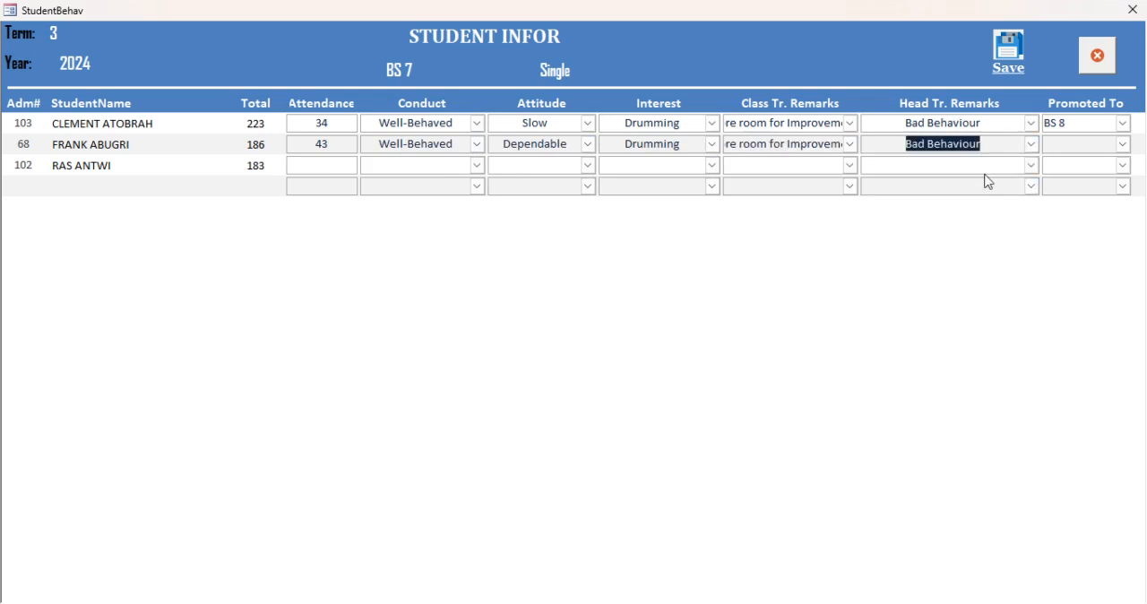
{"action": "left_click", "coordinate": [1124, 145]}
{"action": "left_click", "coordinate": [1072, 179]}
- Record attendance 24, conduct Well-Behaved, attitude Hard Working and interest Foot-Ball for the third student
{"action": "left_click", "coordinate": [319, 166]}
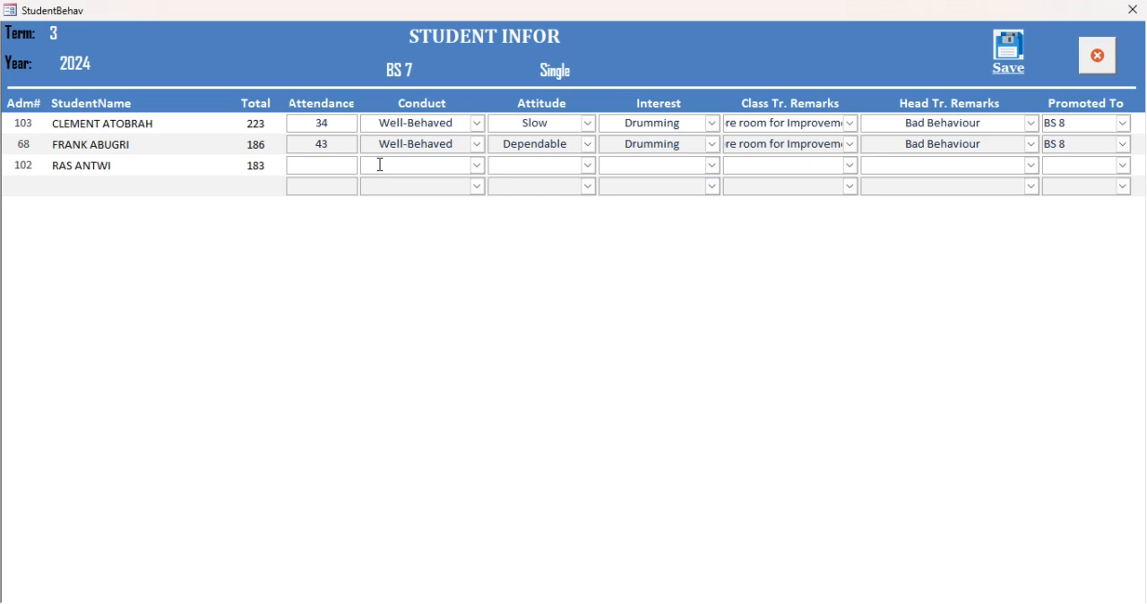
{"action": "type", "text": "24"}
{"action": "left_click", "coordinate": [477, 166]}
{"action": "left_click", "coordinate": [453, 200]}
{"action": "left_click", "coordinate": [589, 166]}
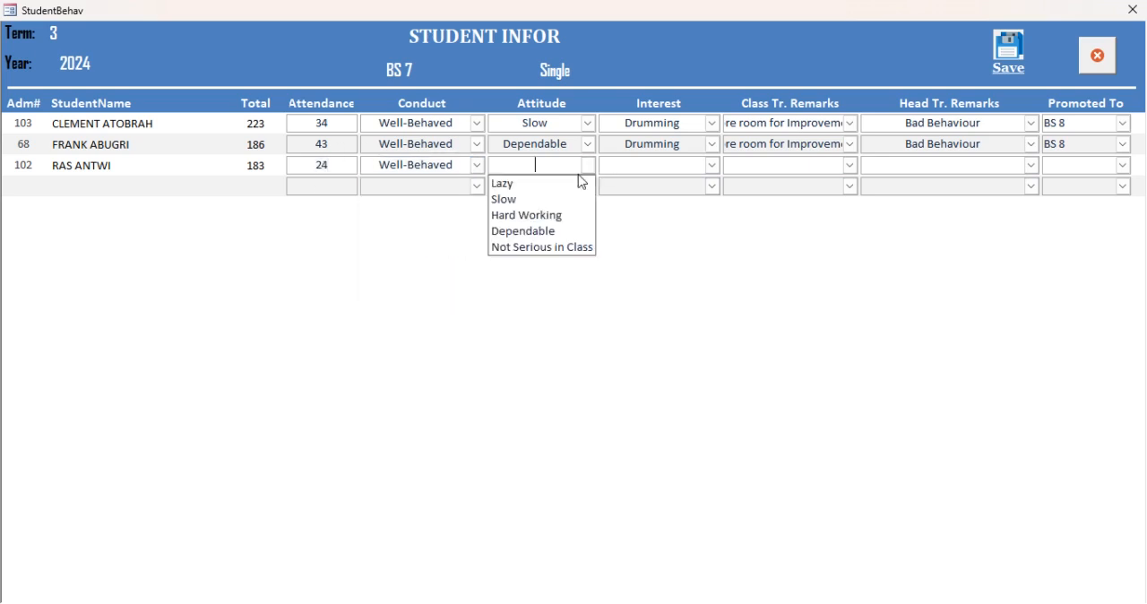
{"action": "left_click", "coordinate": [538, 217]}
{"action": "left_click", "coordinate": [715, 169]}
{"action": "left_click", "coordinate": [678, 235]}
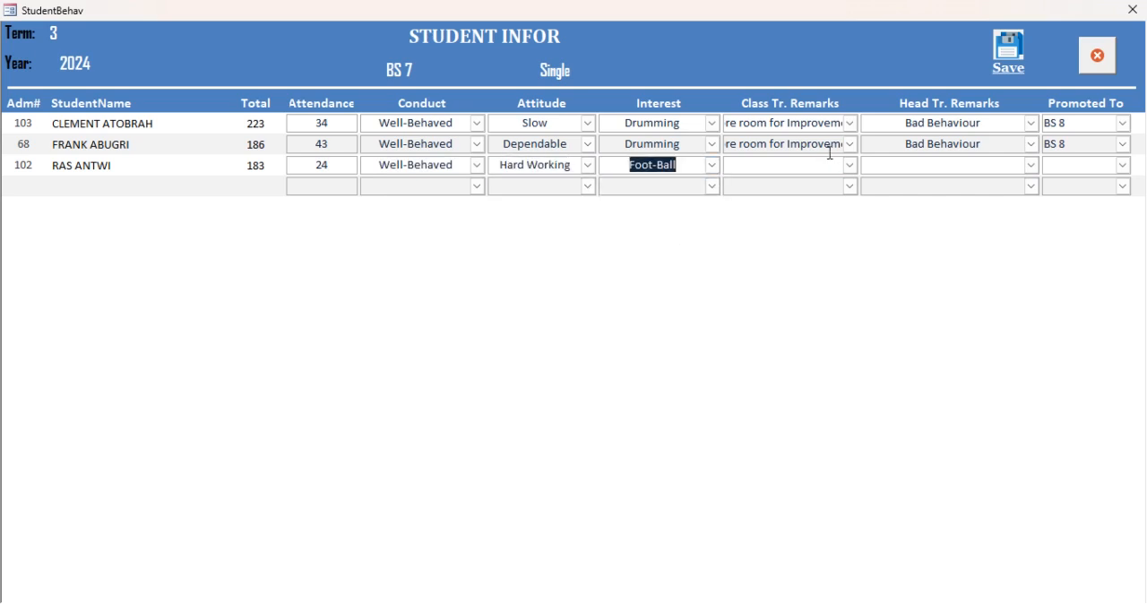
- Give the third student the "room for Improvement" class teacher remark, the Bad Behaviour head teacher remark, and promotion to BS 8
{"action": "left_click", "coordinate": [851, 168]}
{"action": "left_click", "coordinate": [789, 213]}
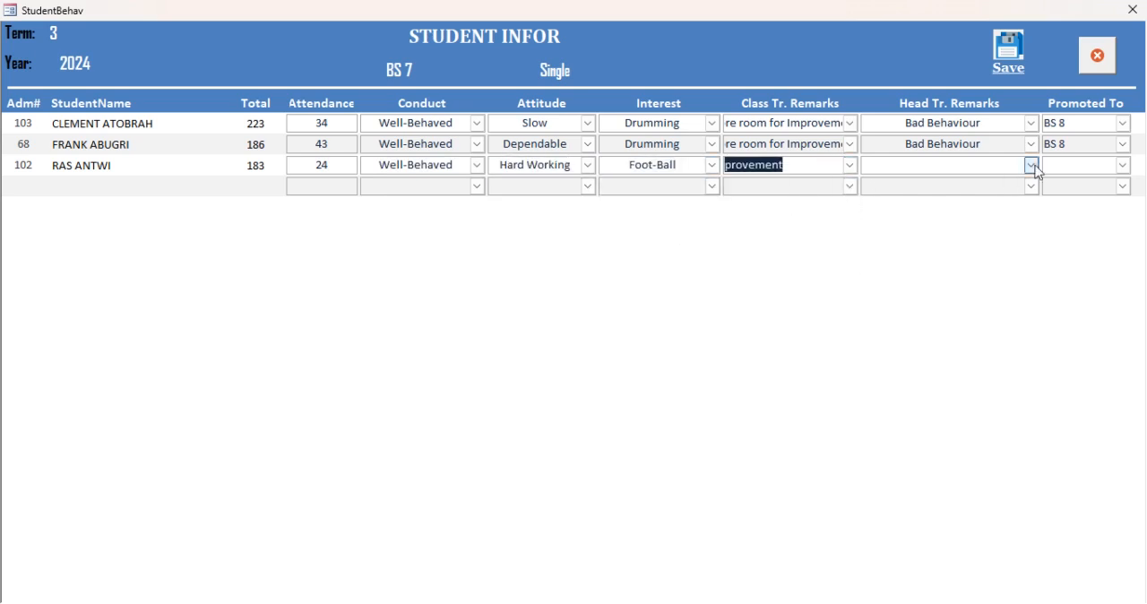
{"action": "left_click", "coordinate": [1033, 168]}
{"action": "left_click", "coordinate": [995, 200]}
{"action": "left_click", "coordinate": [1124, 168]}
{"action": "left_click", "coordinate": [1069, 201]}
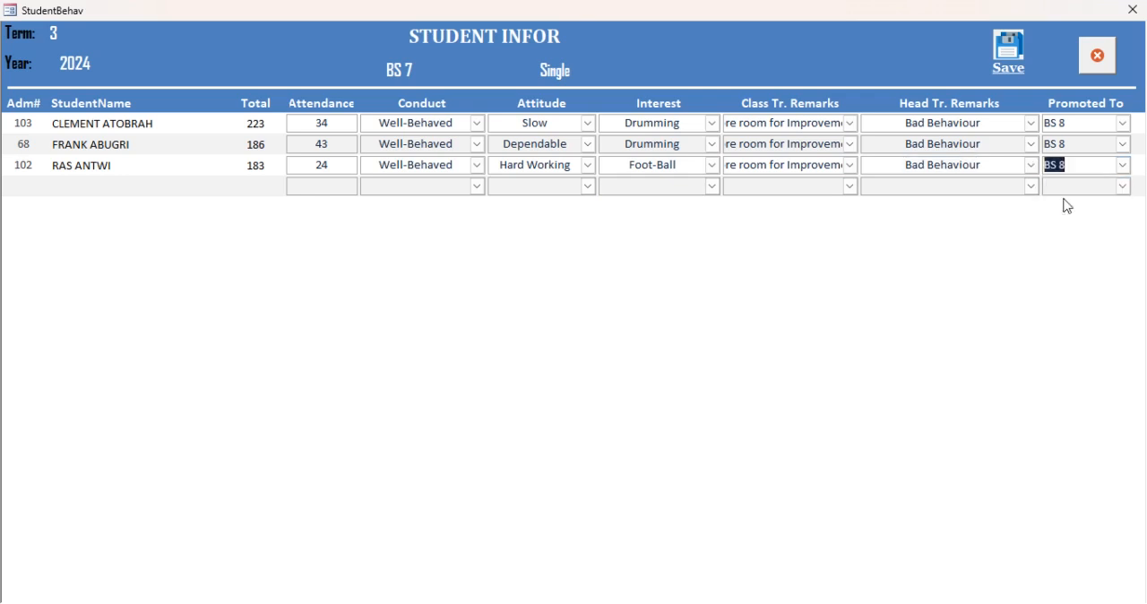
- Save the BS 7 student remarks and close the sheet
{"action": "left_click", "coordinate": [1011, 57]}
{"action": "left_click", "coordinate": [572, 252]}
{"action": "left_click", "coordinate": [1097, 56]}
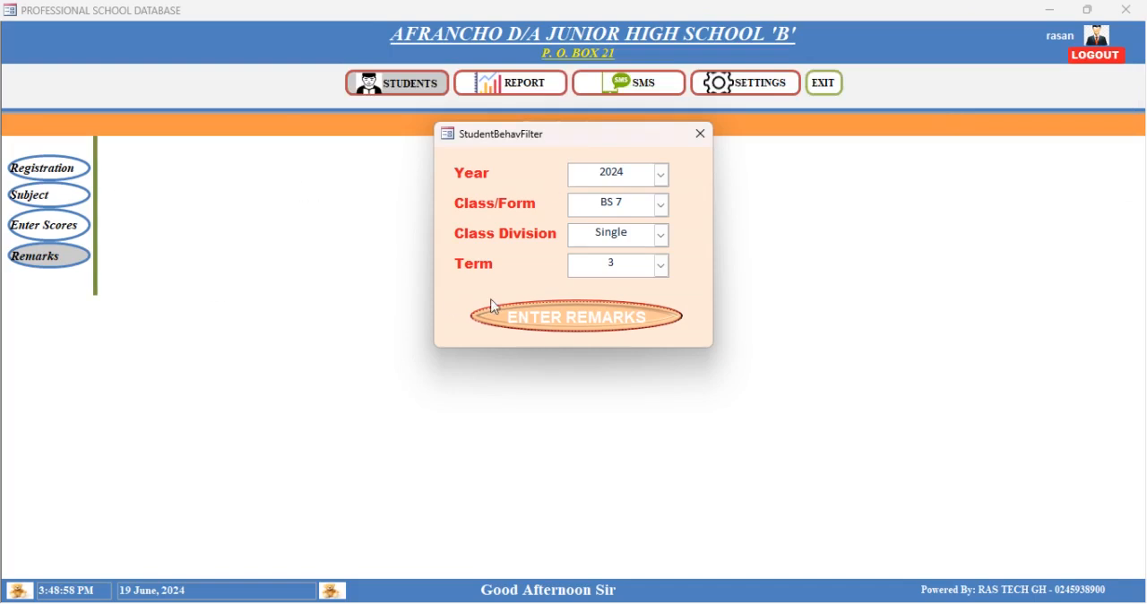
- View the remarks sheet for class BS 8, then close it and the class filter
{"action": "left_click", "coordinate": [661, 203]}
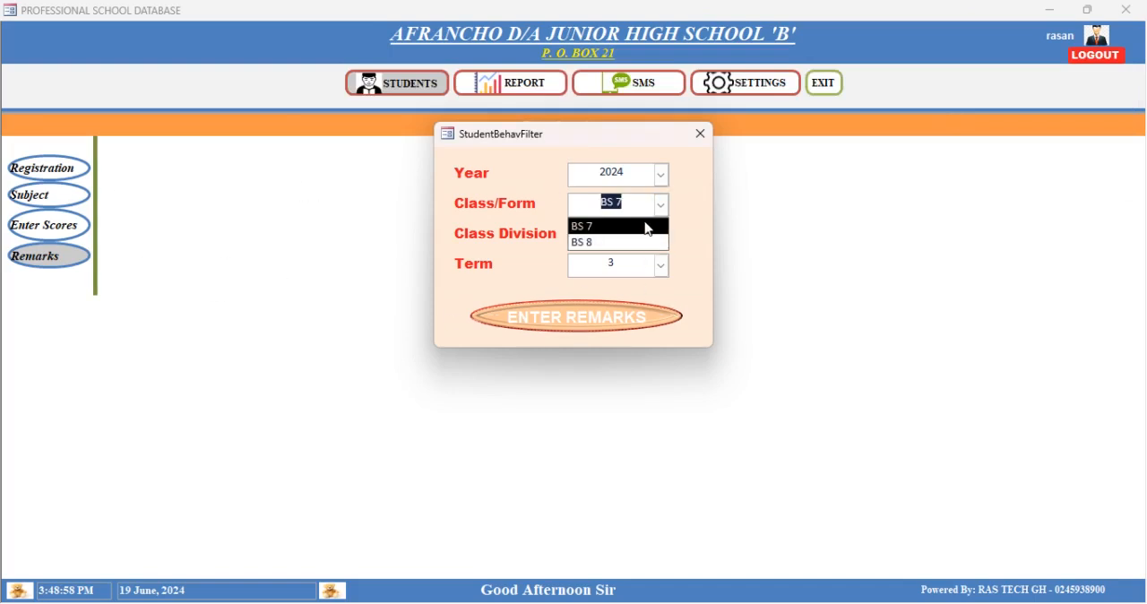
{"action": "left_click", "coordinate": [637, 243]}
{"action": "left_click", "coordinate": [595, 320]}
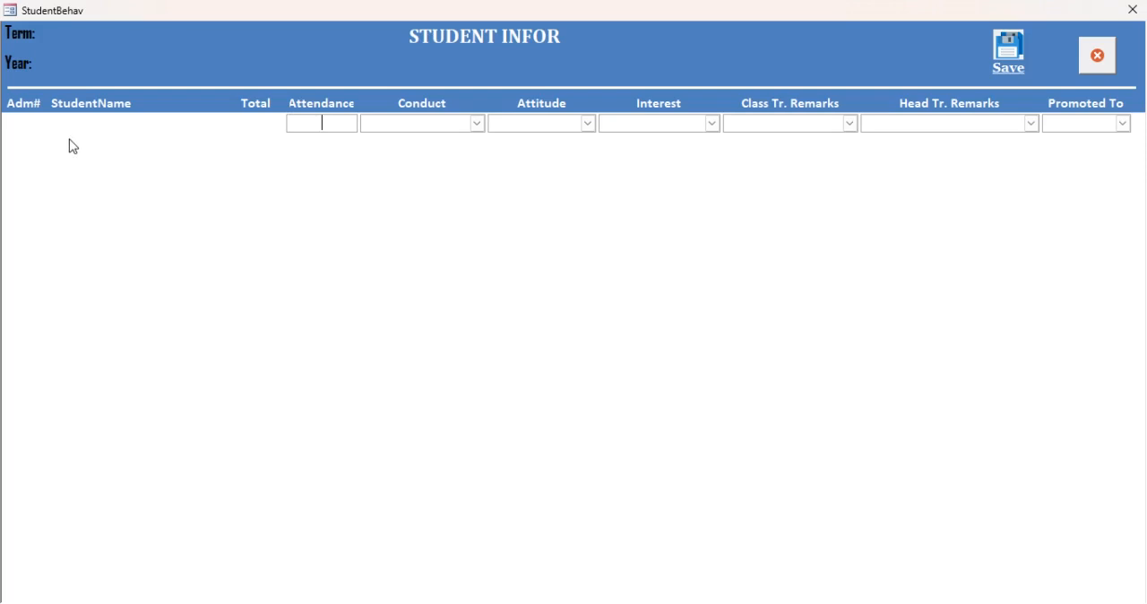
{"action": "left_click", "coordinate": [1137, 20]}
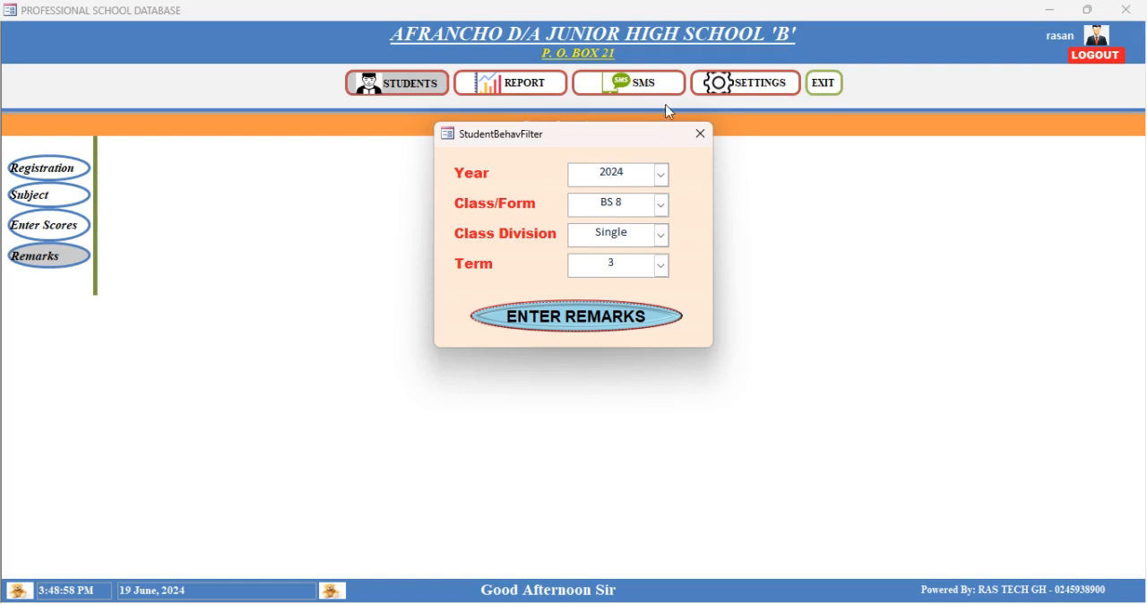
{"action": "left_click", "coordinate": [702, 135]}
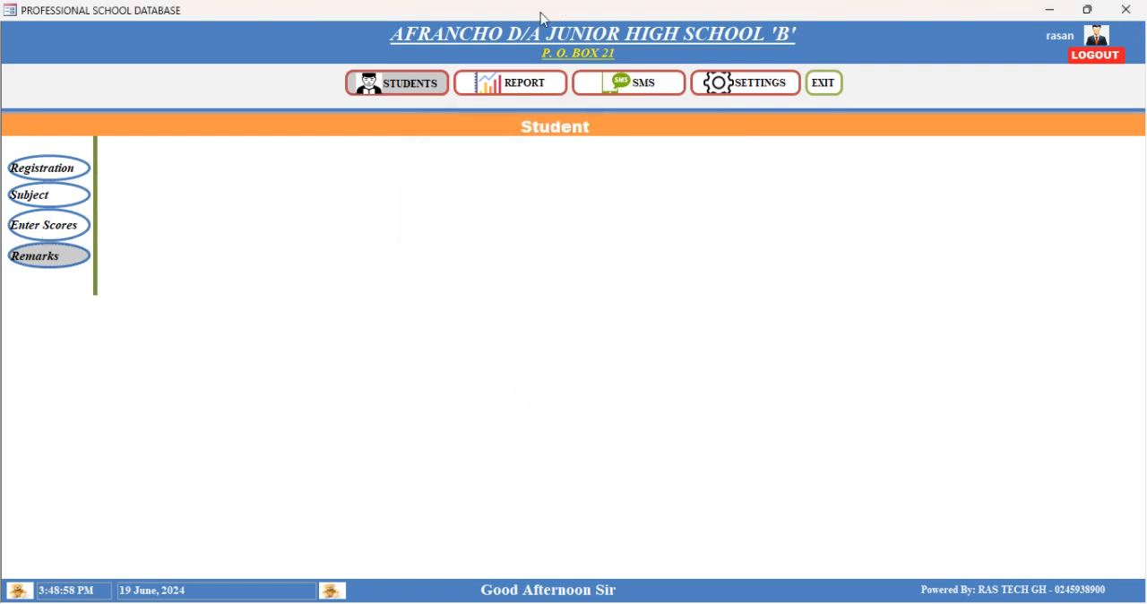
- Reopen the 2024 term 3 remarks sheet for BS 7 Single and check the first student's head teacher remark options, keeping Bad Behaviour
{"action": "left_click", "coordinate": [49, 262]}
{"action": "left_click", "coordinate": [660, 176]}
{"action": "left_click", "coordinate": [633, 192]}
{"action": "left_click", "coordinate": [660, 205]}
{"action": "left_click", "coordinate": [613, 233]}
{"action": "left_click", "coordinate": [661, 236]}
{"action": "left_click", "coordinate": [618, 256]}
{"action": "left_click", "coordinate": [661, 265]}
{"action": "left_click", "coordinate": [617, 285]}
{"action": "left_click", "coordinate": [593, 314]}
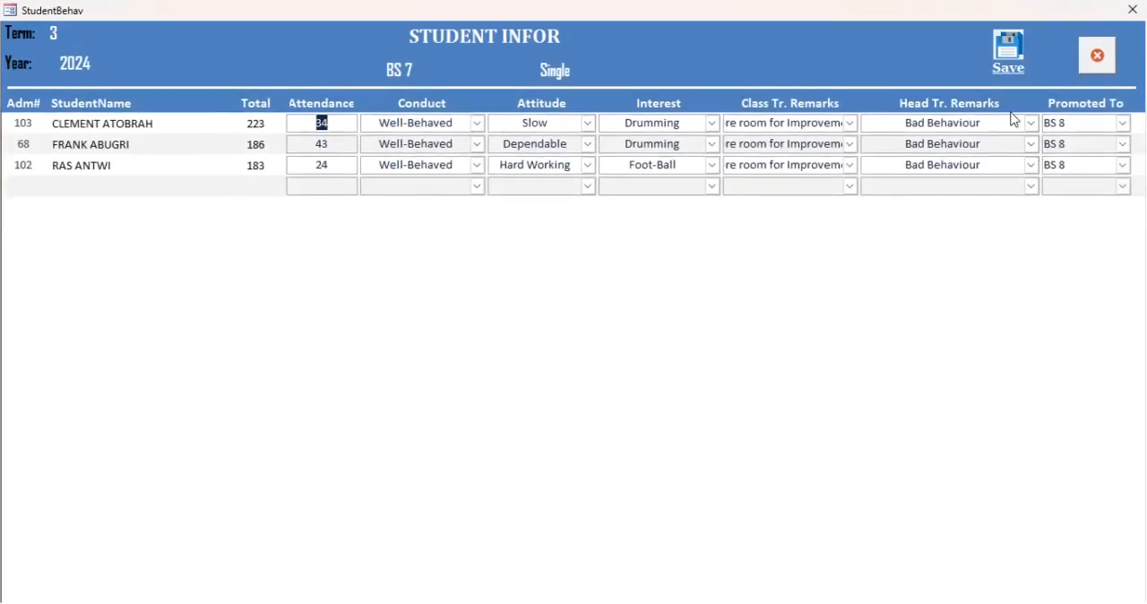
{"action": "left_click", "coordinate": [1032, 122]}
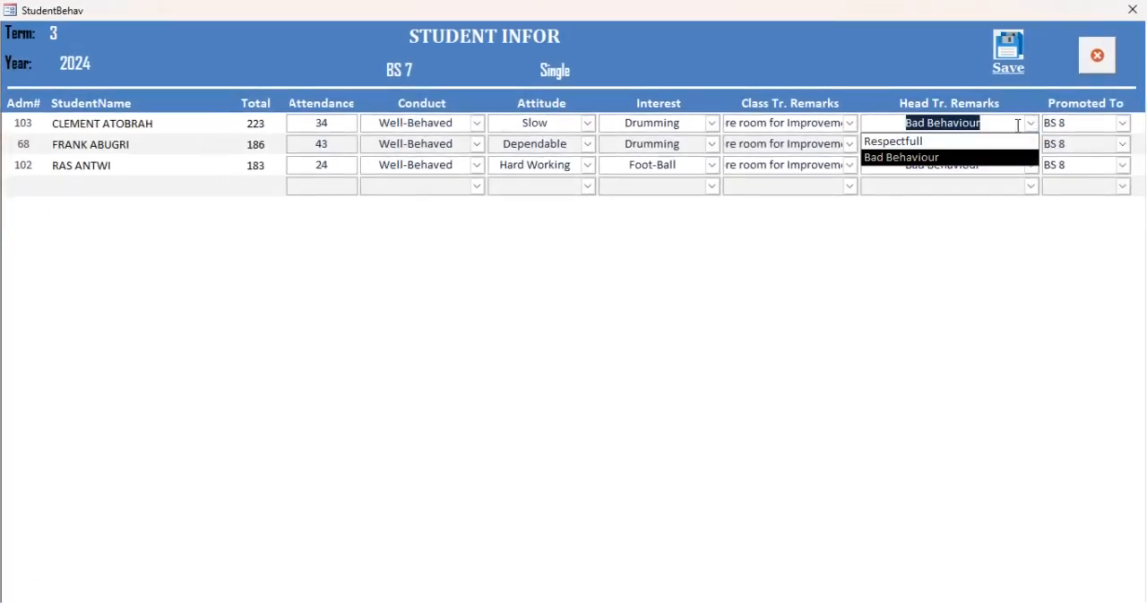
{"action": "left_click", "coordinate": [902, 159]}
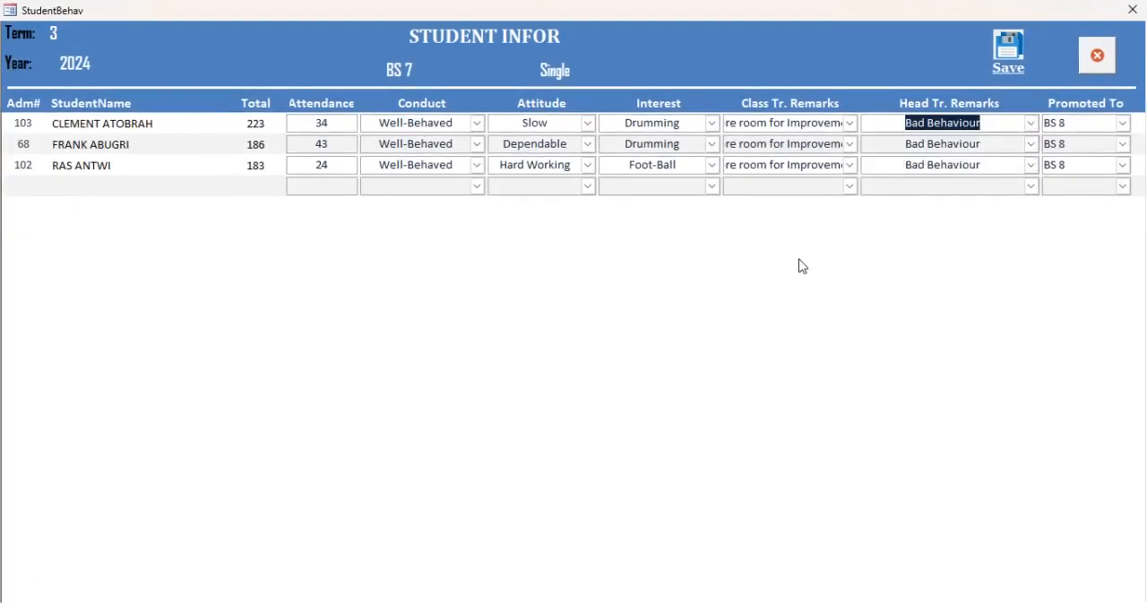
- Close the BS 7 remarks sheet and its class filter, and open the student remarks settings
{"action": "left_click", "coordinate": [1097, 56]}
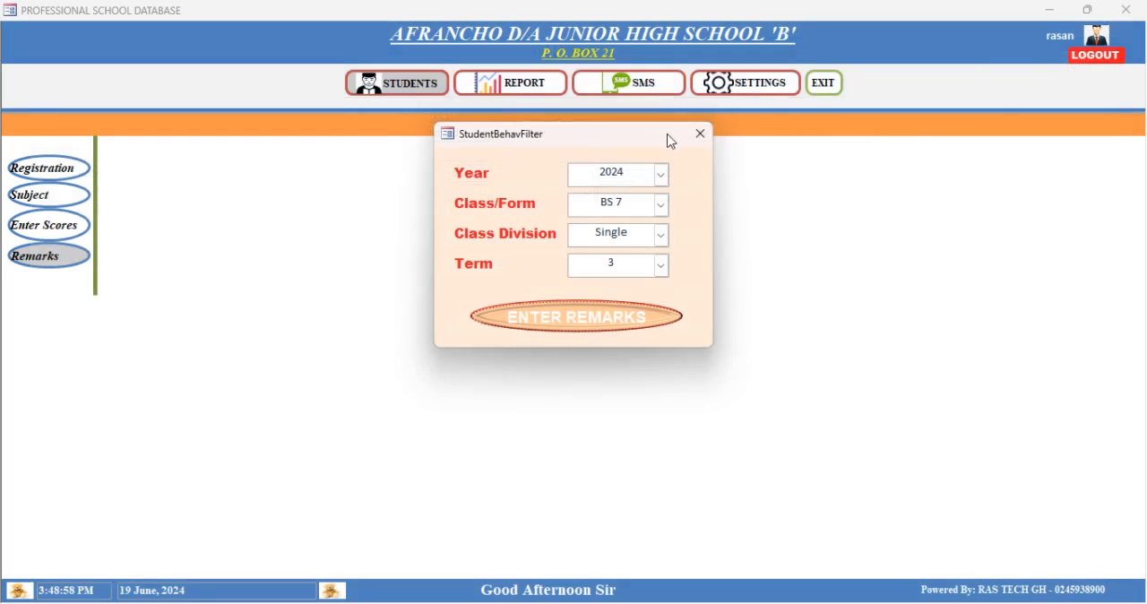
{"action": "left_click", "coordinate": [700, 133]}
{"action": "left_click", "coordinate": [771, 87]}
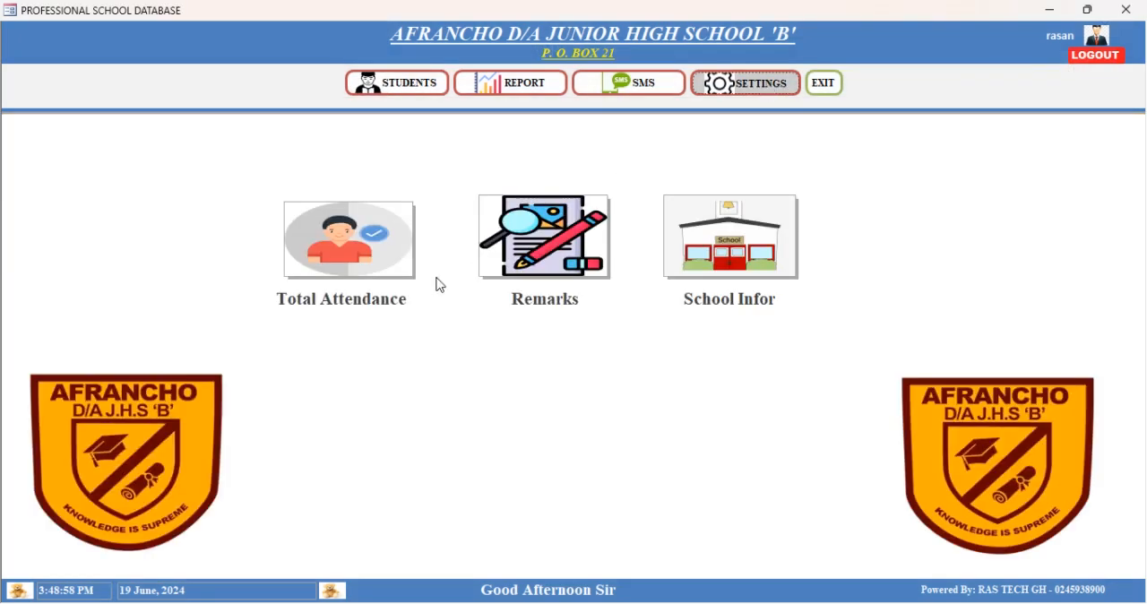
{"action": "left_click", "coordinate": [530, 241]}
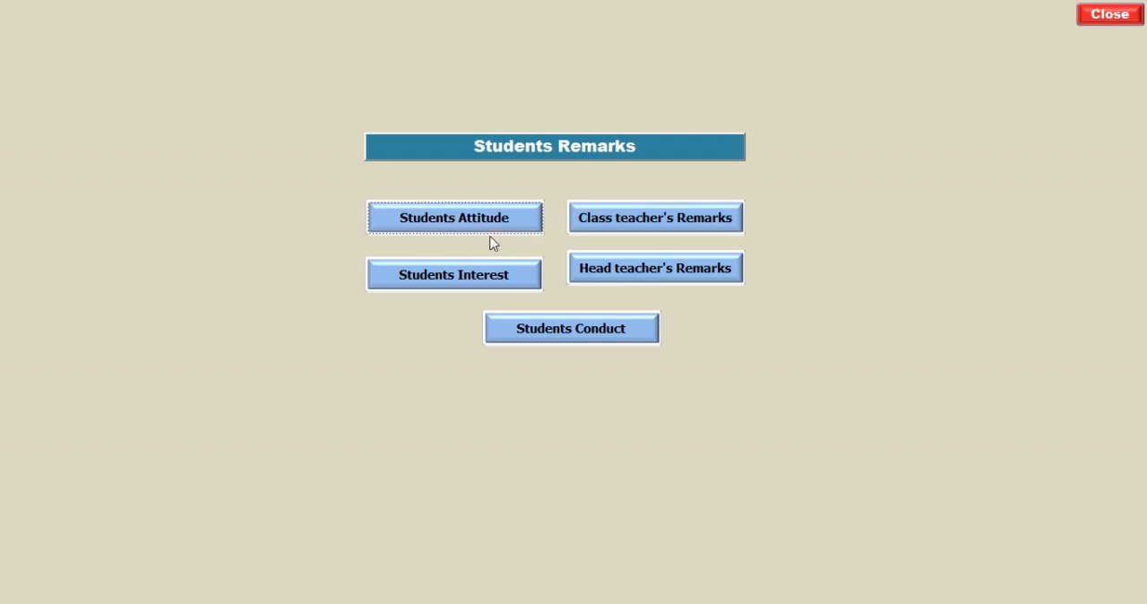
- Browse back through the stored head teacher's remarks until no earlier record is left, and close the form
{"action": "left_click", "coordinate": [624, 275]}
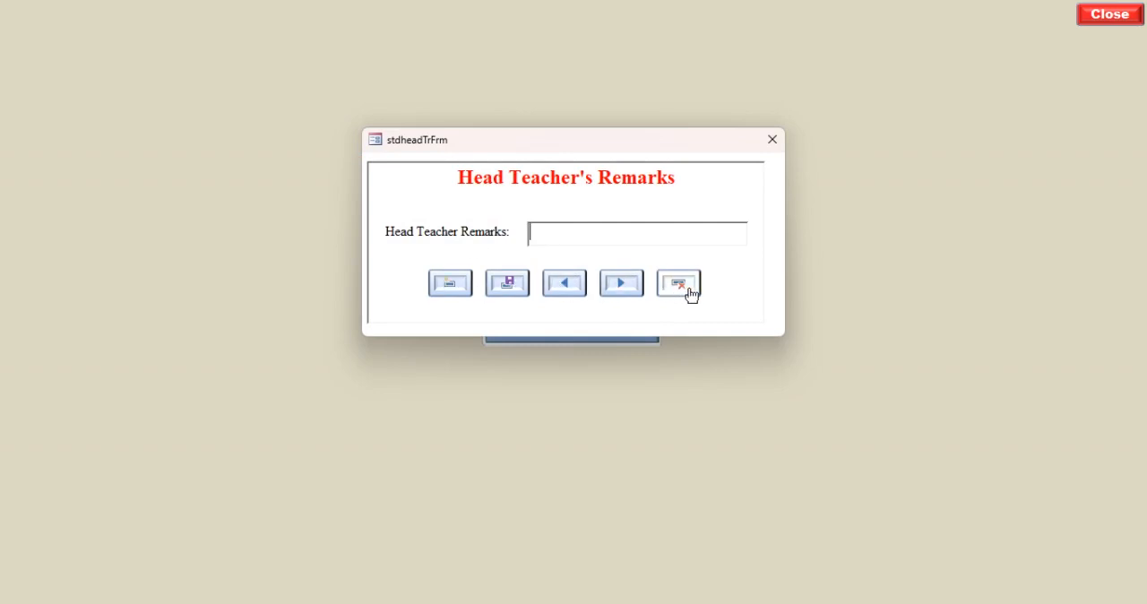
{"action": "left_click", "coordinate": [567, 284]}
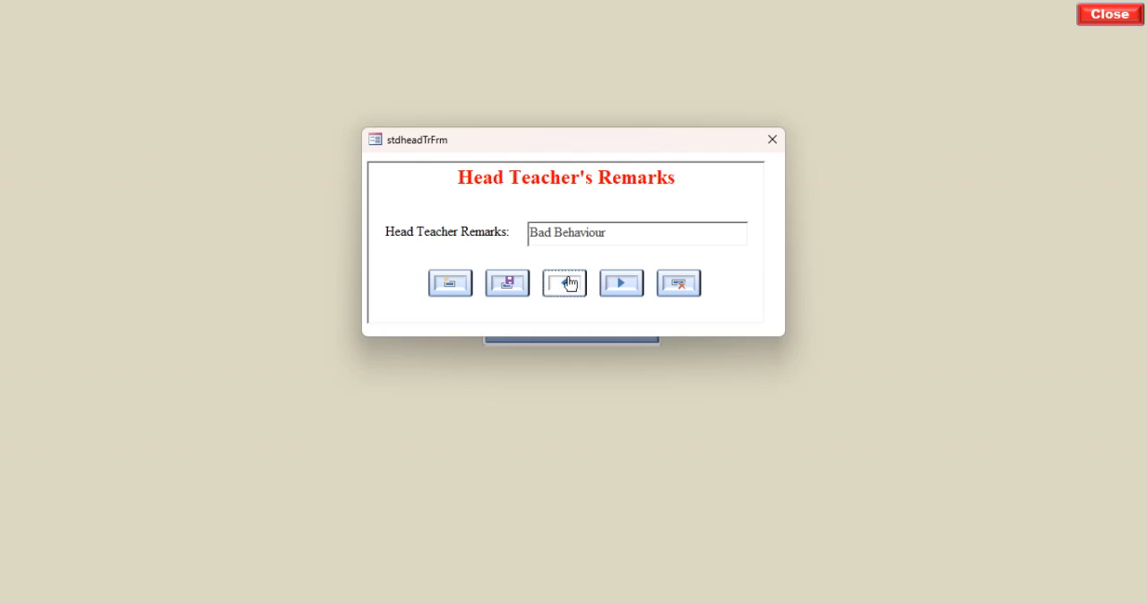
{"action": "left_click", "coordinate": [568, 285]}
{"action": "left_click", "coordinate": [568, 285]}
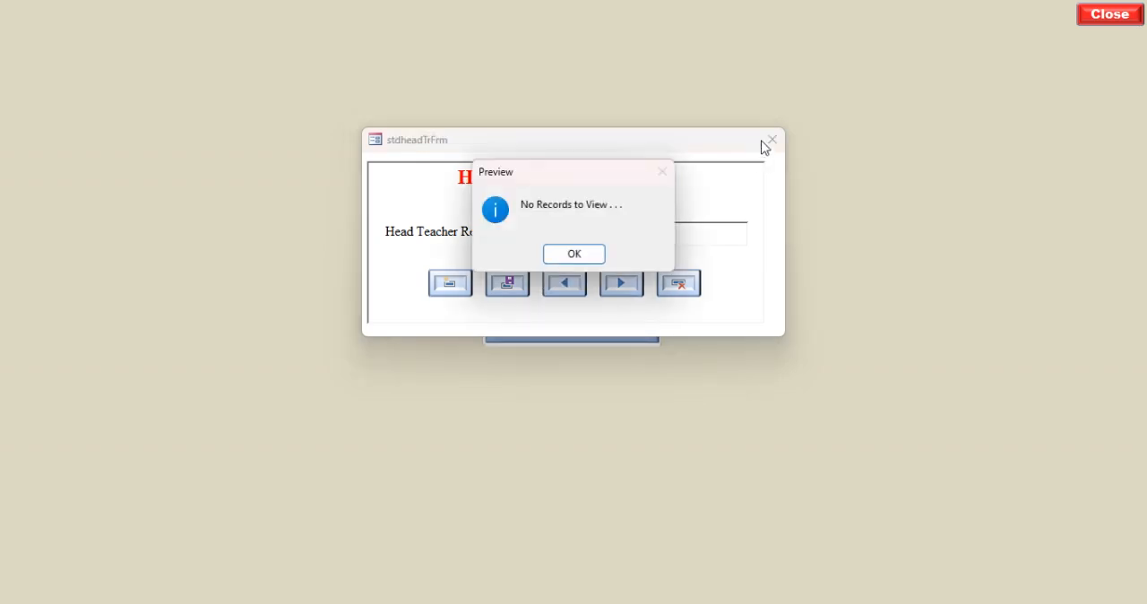
{"action": "left_click", "coordinate": [583, 259]}
{"action": "left_click", "coordinate": [771, 141]}
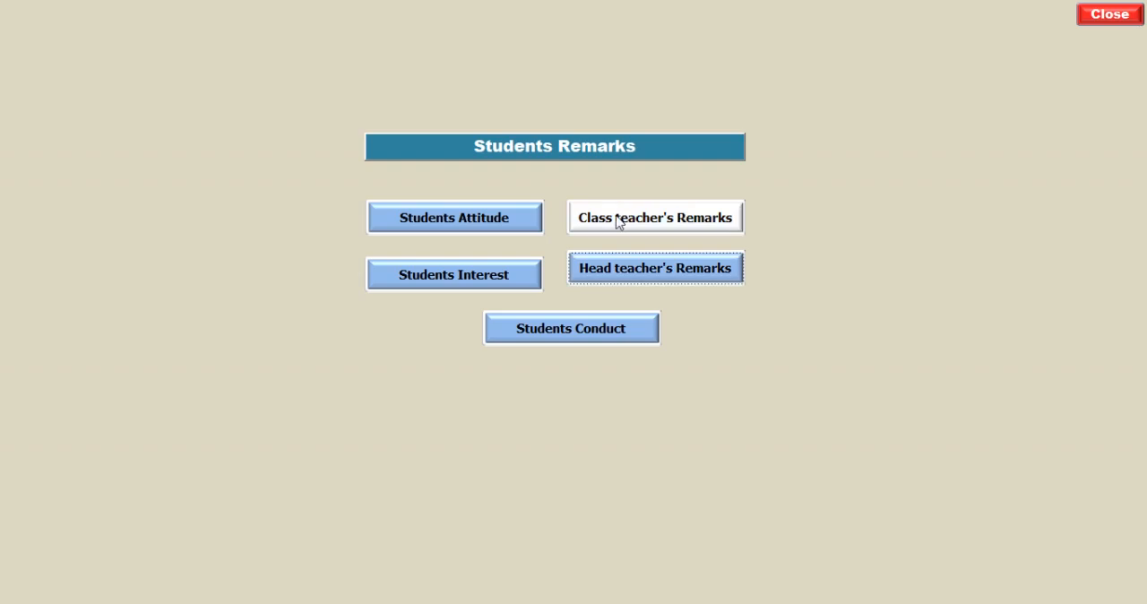
- View the student's interest entry form, then close it and the student remarks settings
{"action": "left_click", "coordinate": [470, 277]}
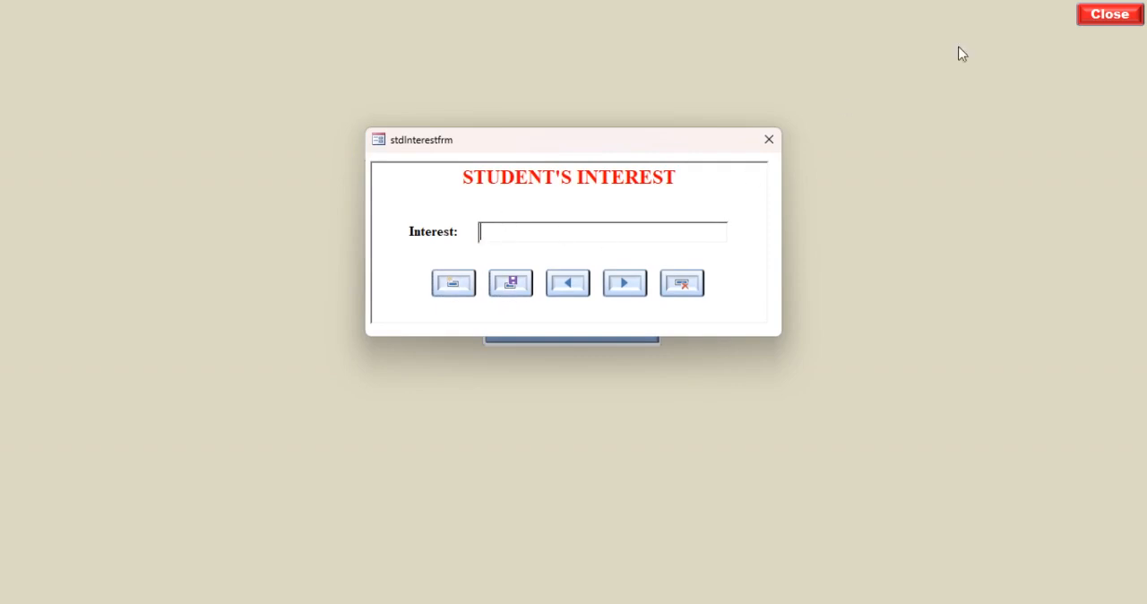
{"action": "left_click", "coordinate": [762, 139]}
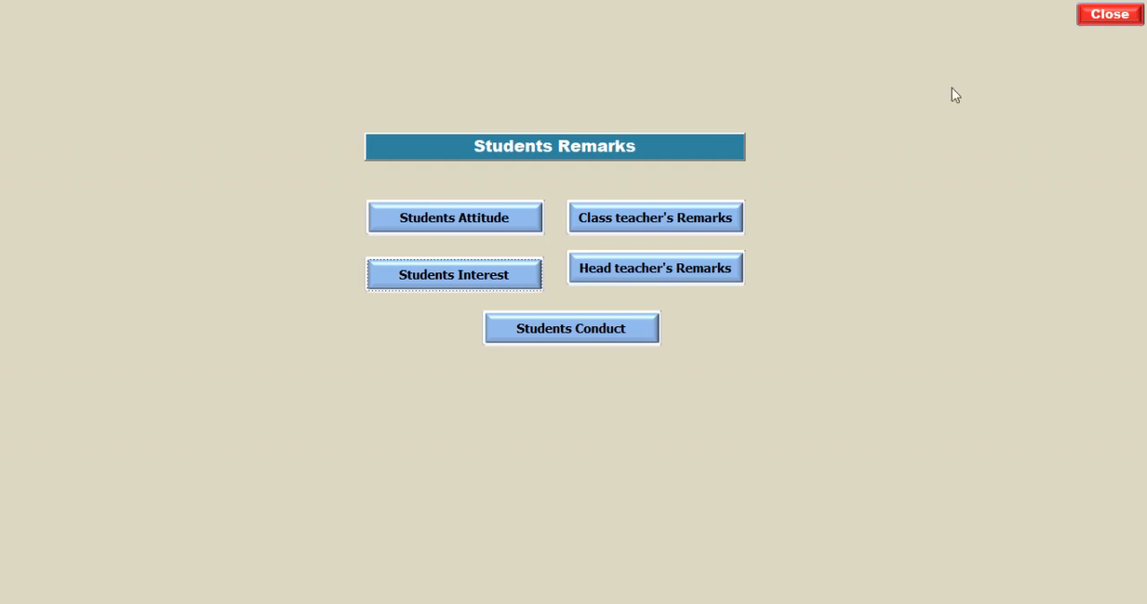
{"action": "left_click", "coordinate": [1112, 15]}
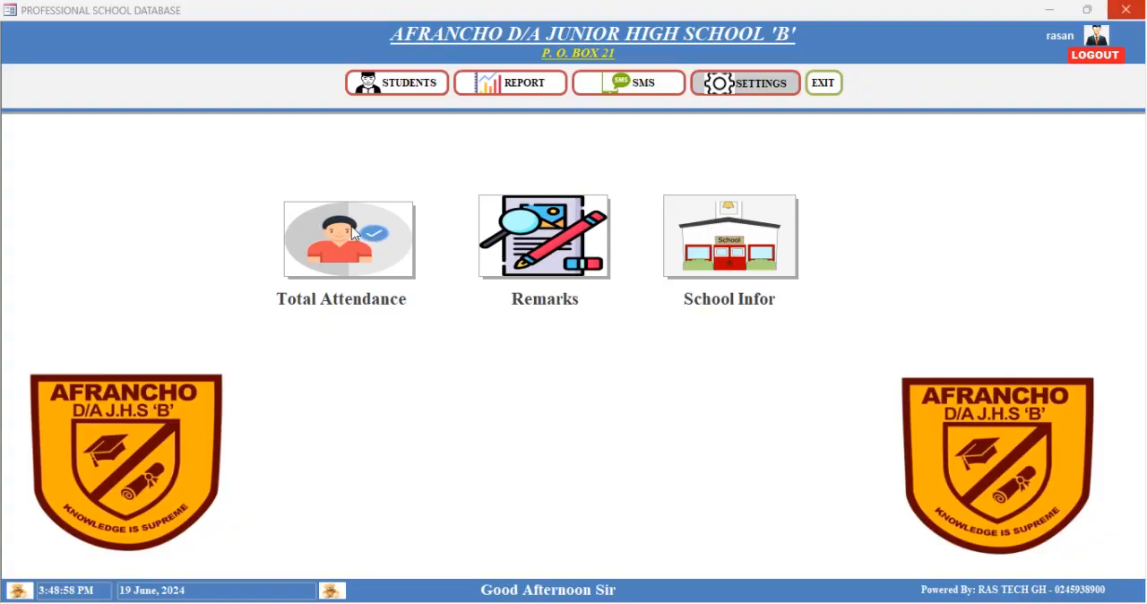
- Set the next term's start date to 10 September 2024 in the term information and confirm it
{"action": "left_click", "coordinate": [717, 298]}
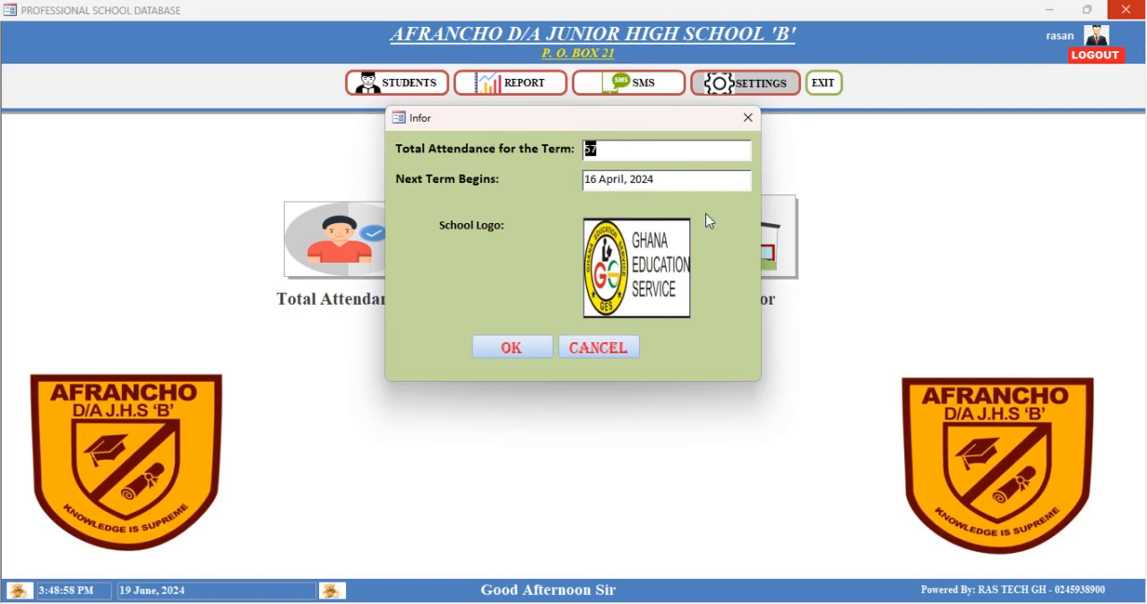
{"action": "left_click", "coordinate": [651, 179]}
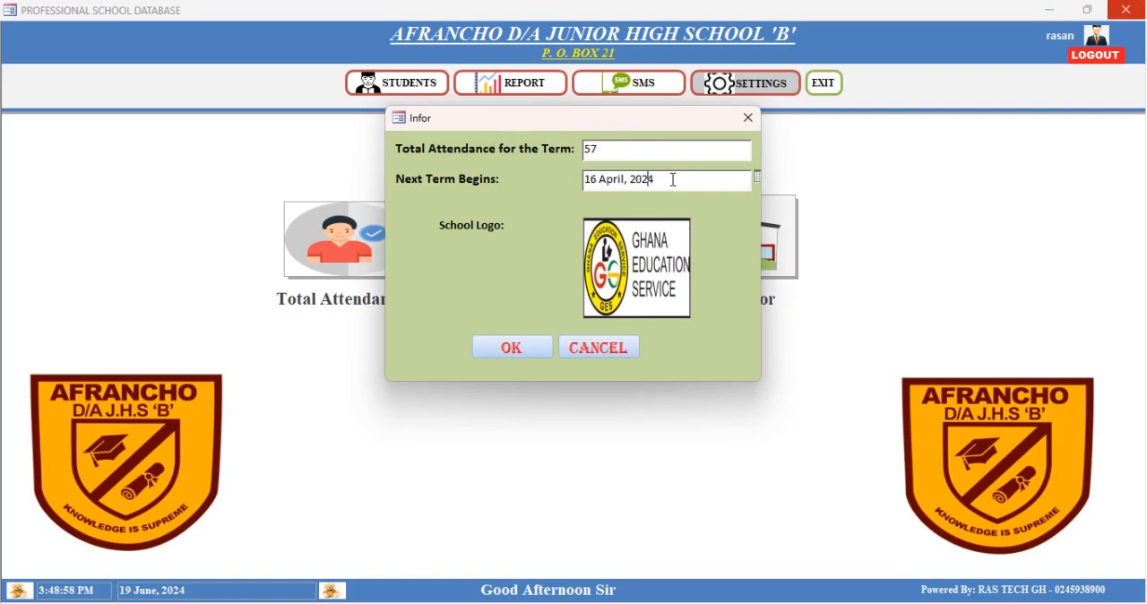
{"action": "left_click", "coordinate": [757, 179]}
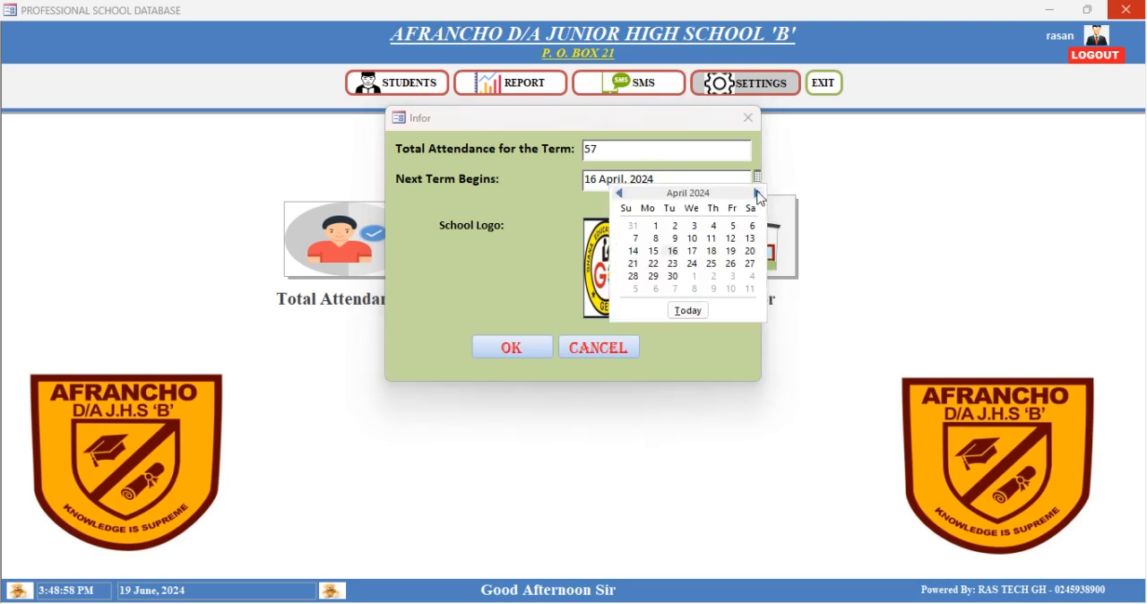
{"action": "left_click", "coordinate": [757, 193]}
{"action": "left_click", "coordinate": [758, 193]}
{"action": "left_click", "coordinate": [758, 192]}
{"action": "left_click", "coordinate": [758, 192]}
{"action": "left_click", "coordinate": [757, 193]}
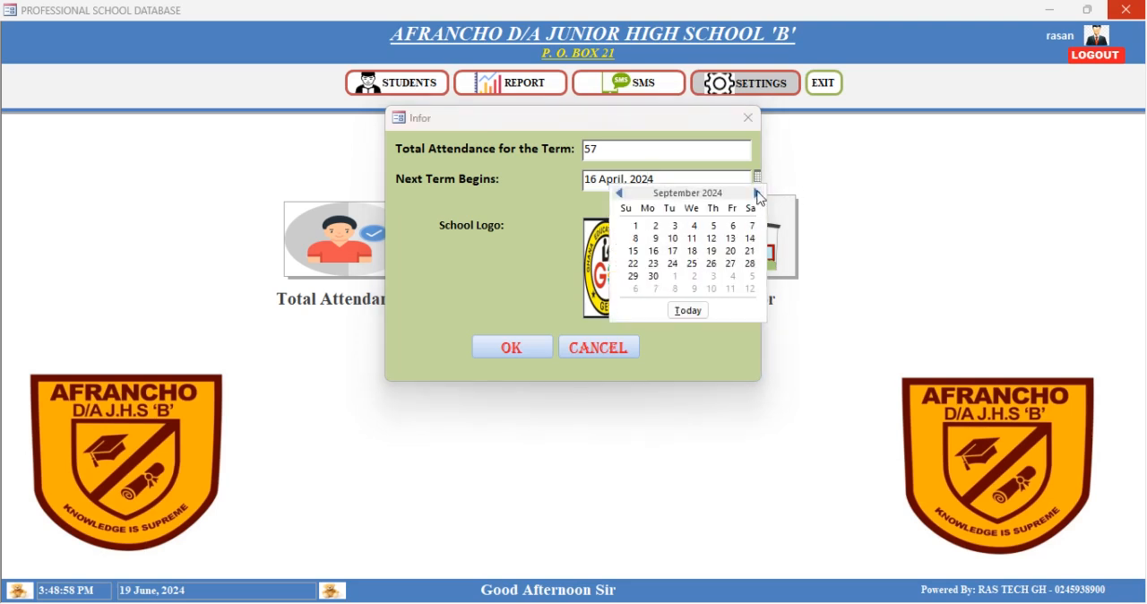
{"action": "left_click", "coordinate": [673, 238]}
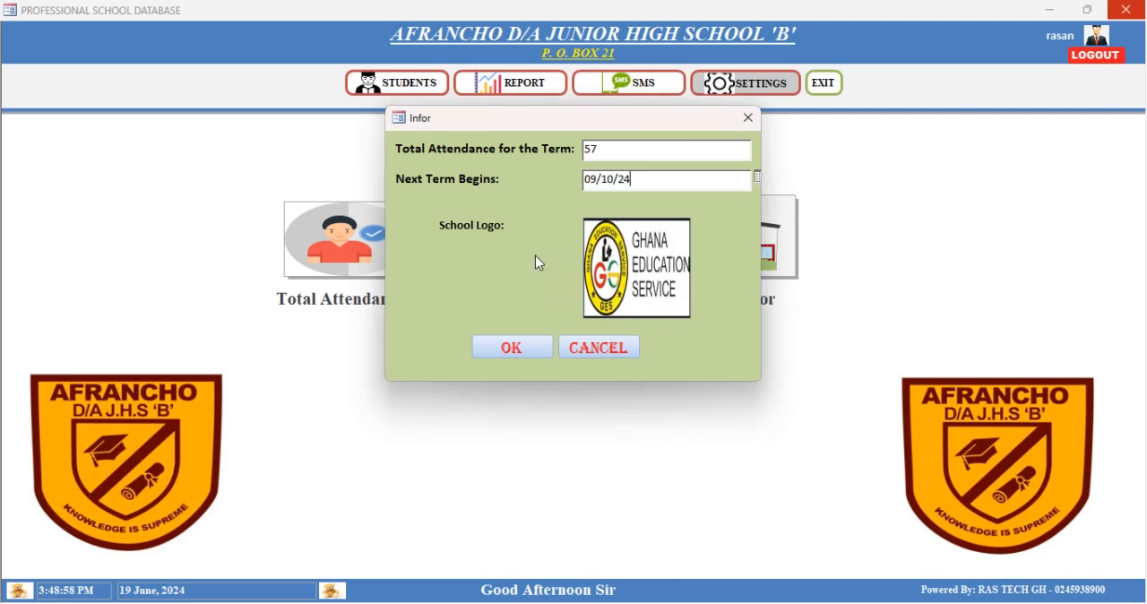
{"action": "left_click", "coordinate": [516, 352]}
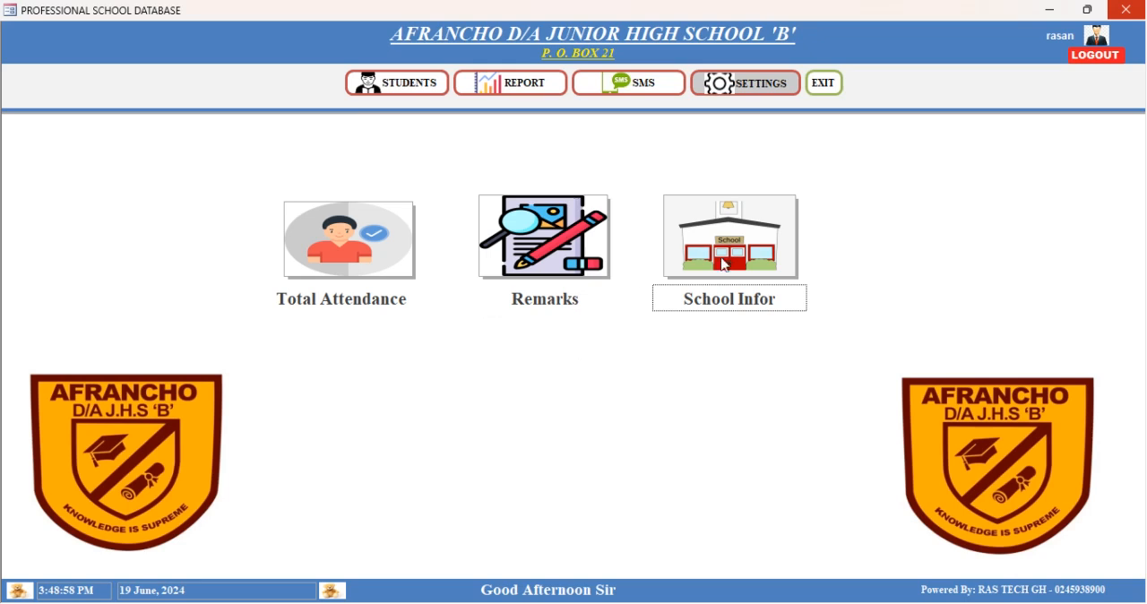
- View the school information form, close it, and return to the students section
{"action": "left_click", "coordinate": [703, 247]}
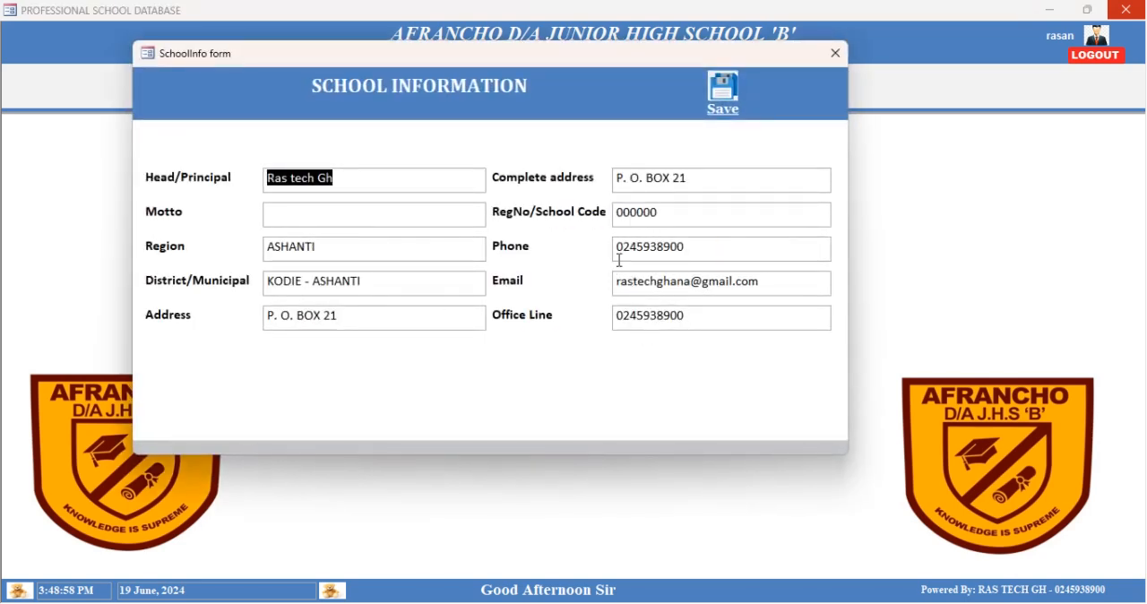
{"action": "left_click", "coordinate": [836, 53]}
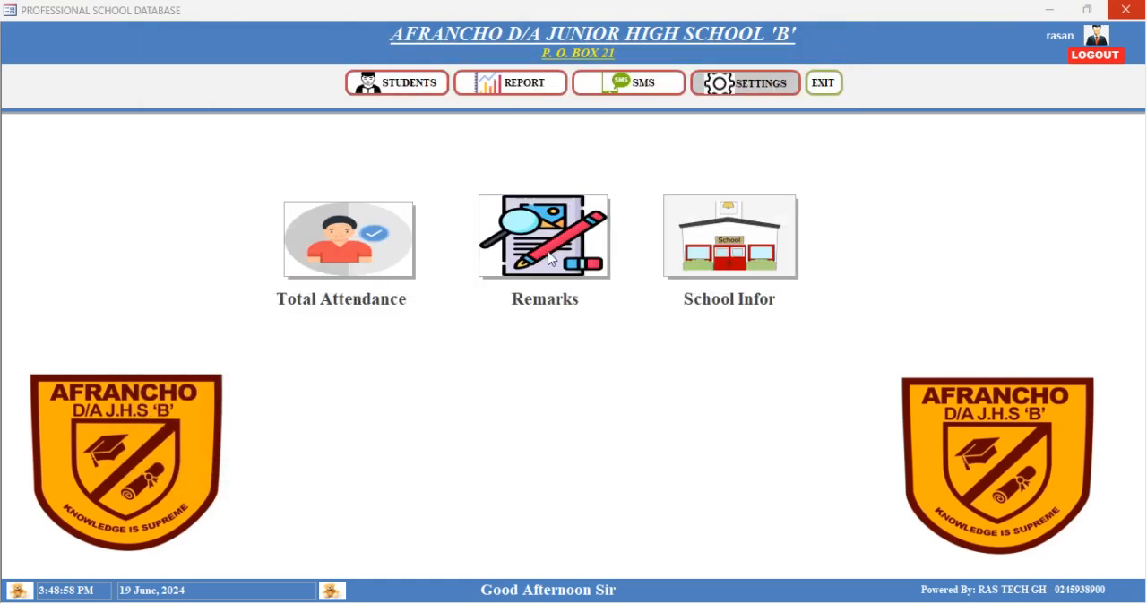
{"action": "left_click", "coordinate": [405, 87]}
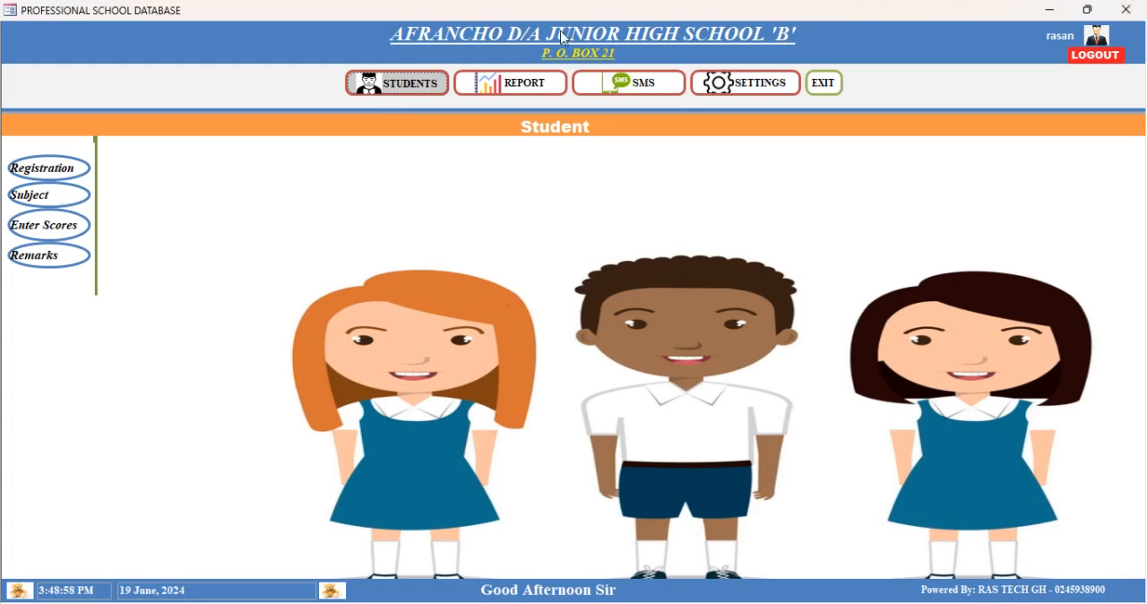
- Generate the current terminal report for year 2024, class BS 7, term 3
{"action": "left_click", "coordinate": [517, 83]}
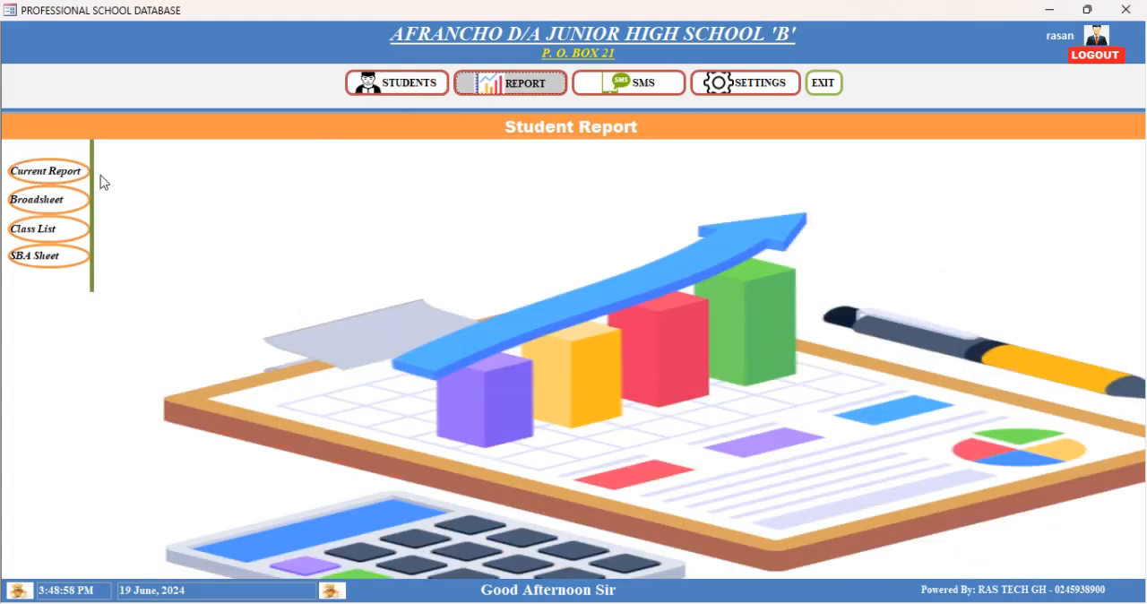
{"action": "left_click", "coordinate": [42, 170]}
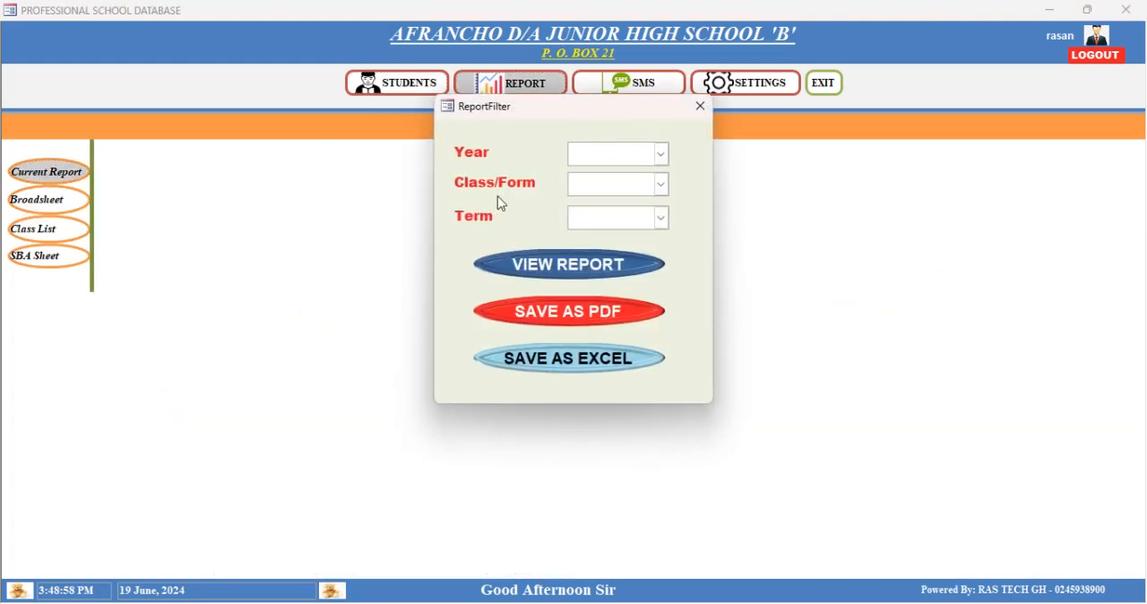
{"action": "left_click", "coordinate": [664, 155]}
{"action": "left_click", "coordinate": [640, 177]}
{"action": "left_click", "coordinate": [660, 185]}
{"action": "left_click", "coordinate": [618, 222]}
{"action": "left_click", "coordinate": [661, 218]}
{"action": "left_click", "coordinate": [618, 239]}
{"action": "left_click", "coordinate": [572, 264]}
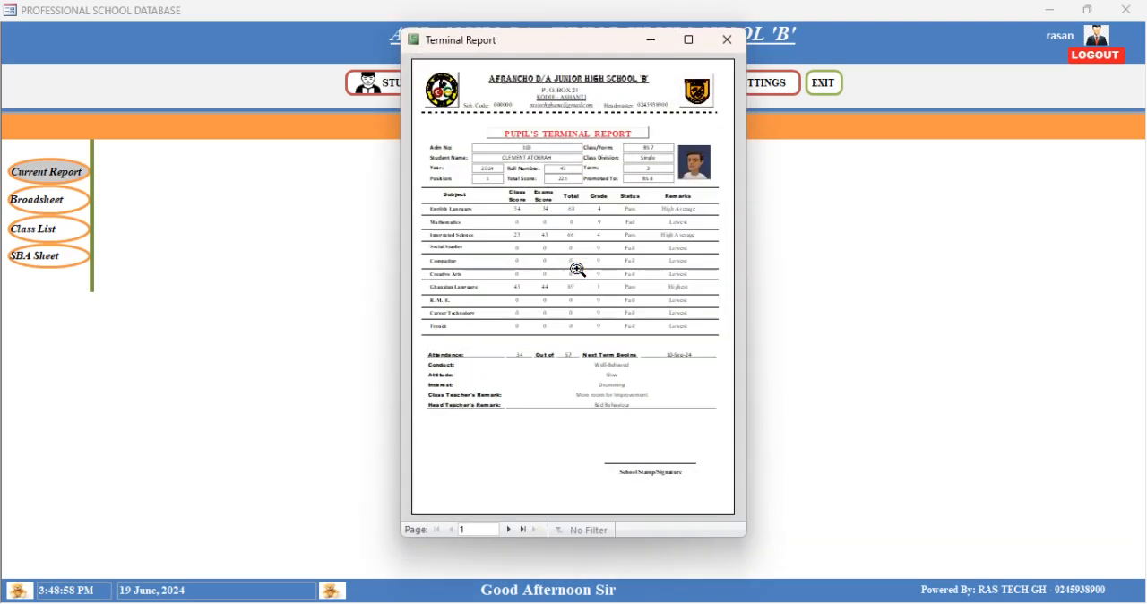
- Enlarge the terminal report and examine the first pupil's details, subject scores, attendance, conduct and remarks
{"action": "left_click", "coordinate": [688, 40]}
{"action": "left_click", "coordinate": [619, 266]}
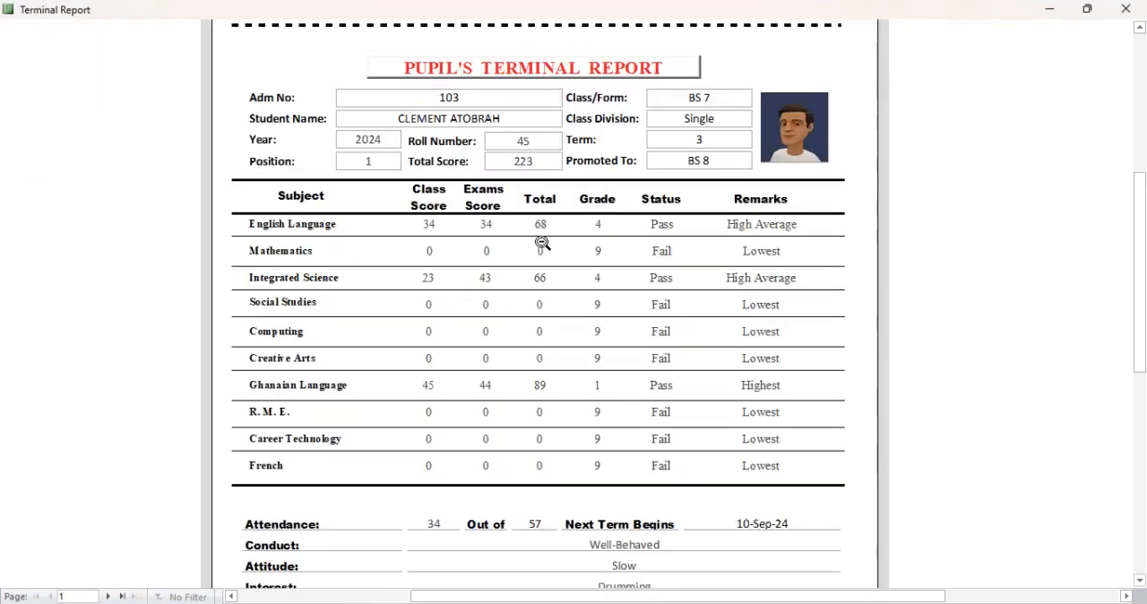
{"action": "scroll", "coordinate": [443, 242], "scroll_direction": "up", "scroll_amount": 2}
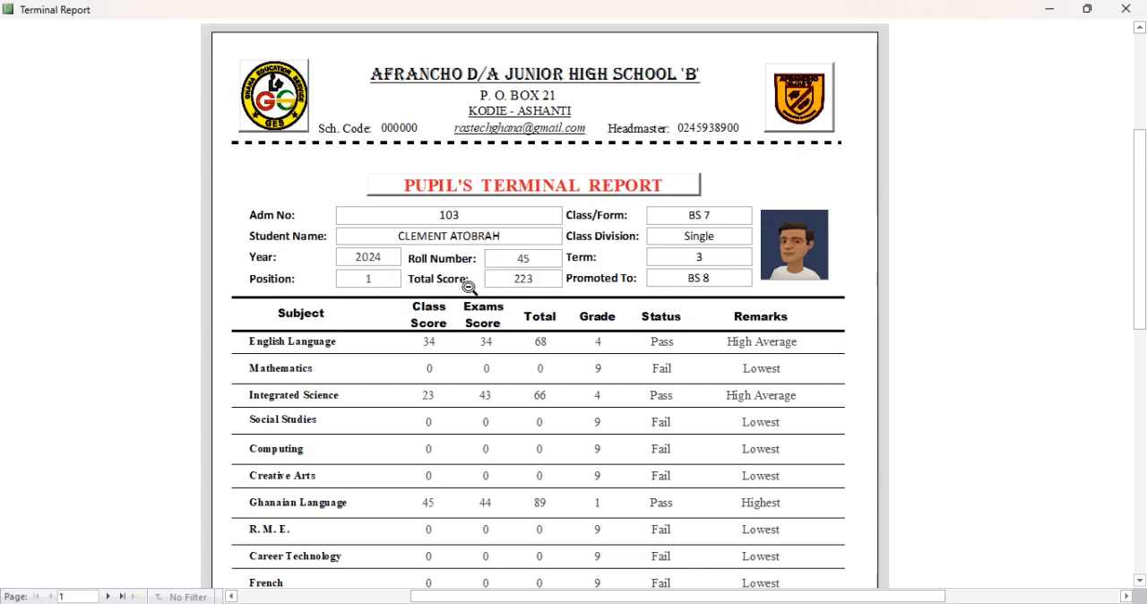
{"action": "scroll", "coordinate": [542, 403], "scroll_direction": "down", "scroll_amount": 2}
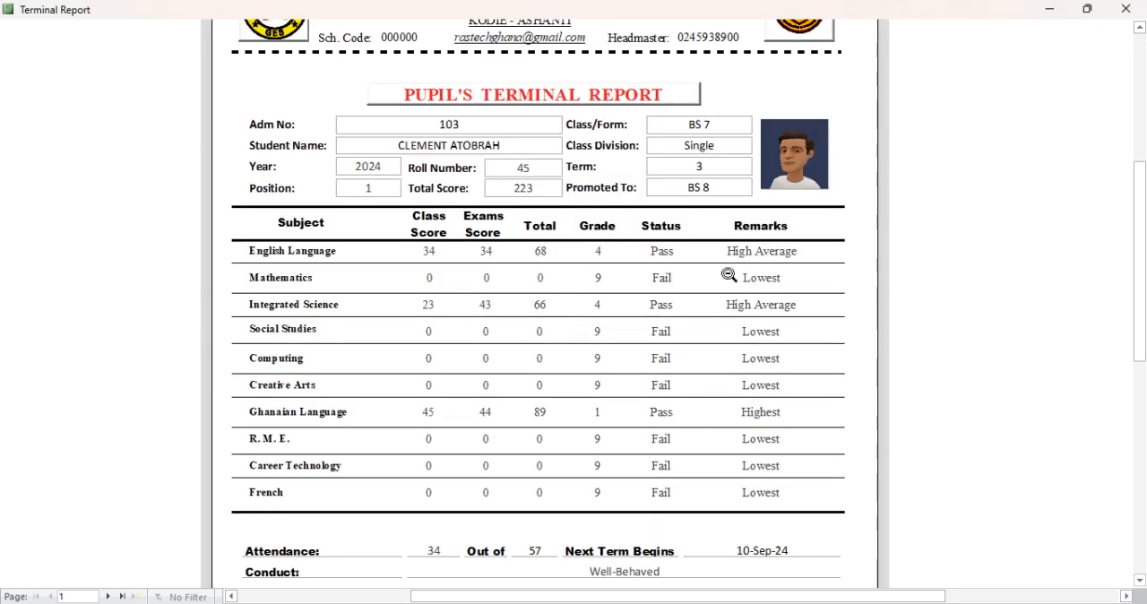
{"action": "scroll", "coordinate": [472, 428], "scroll_direction": "down", "scroll_amount": 2}
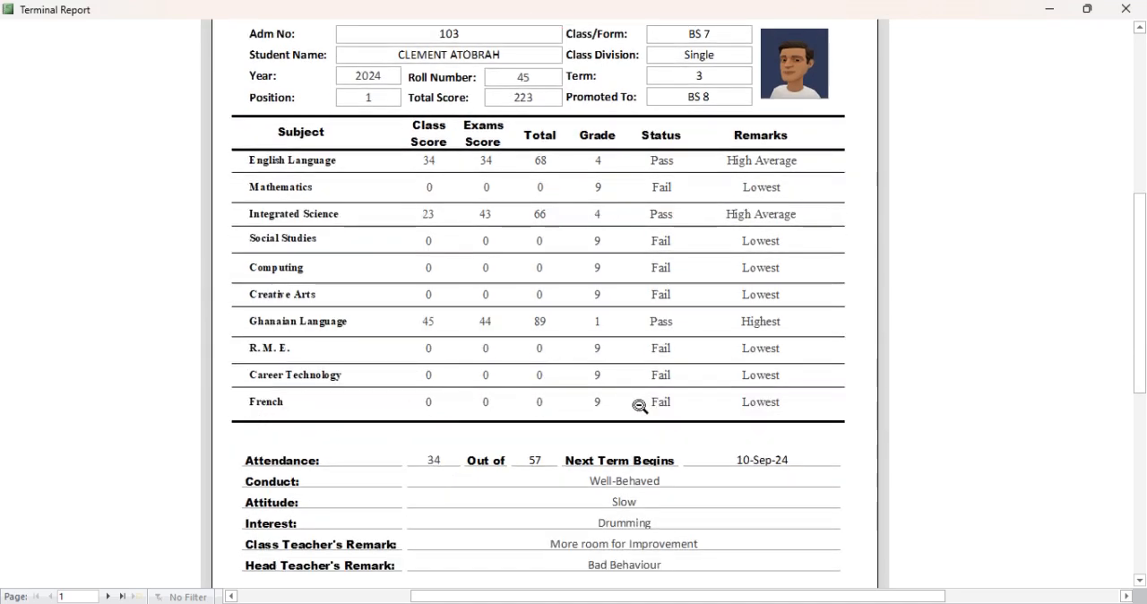
{"action": "scroll", "coordinate": [464, 535], "scroll_direction": "down", "scroll_amount": 3}
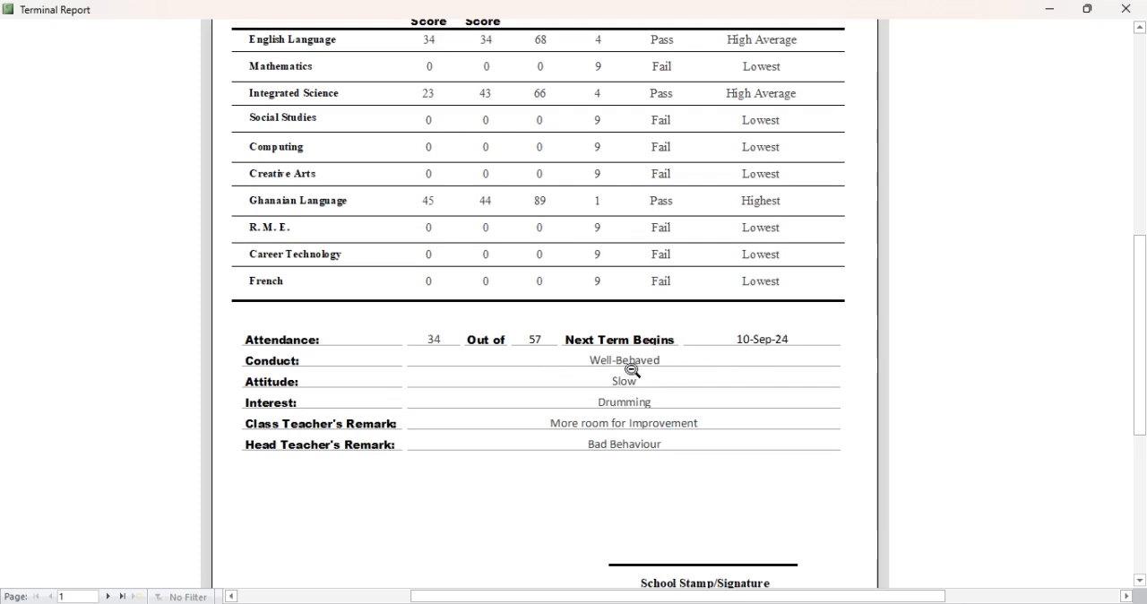
{"action": "scroll", "coordinate": [661, 530], "scroll_direction": "down", "scroll_amount": 3}
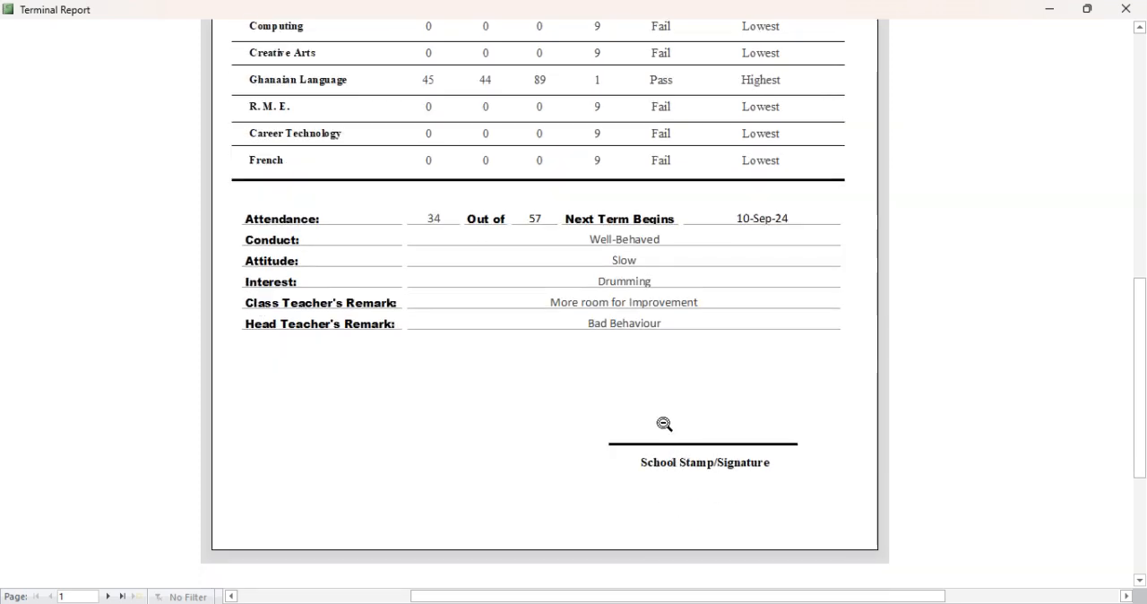
{"action": "scroll", "coordinate": [665, 424], "scroll_direction": "up", "scroll_amount": 5}
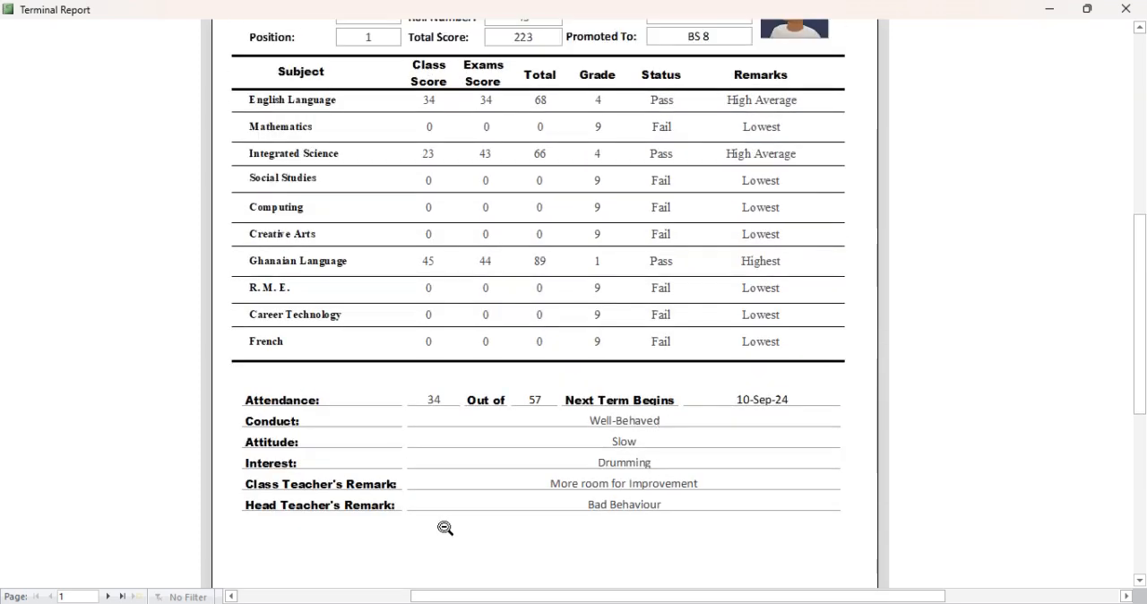
{"action": "scroll", "coordinate": [480, 323], "scroll_direction": "up", "scroll_amount": 4}
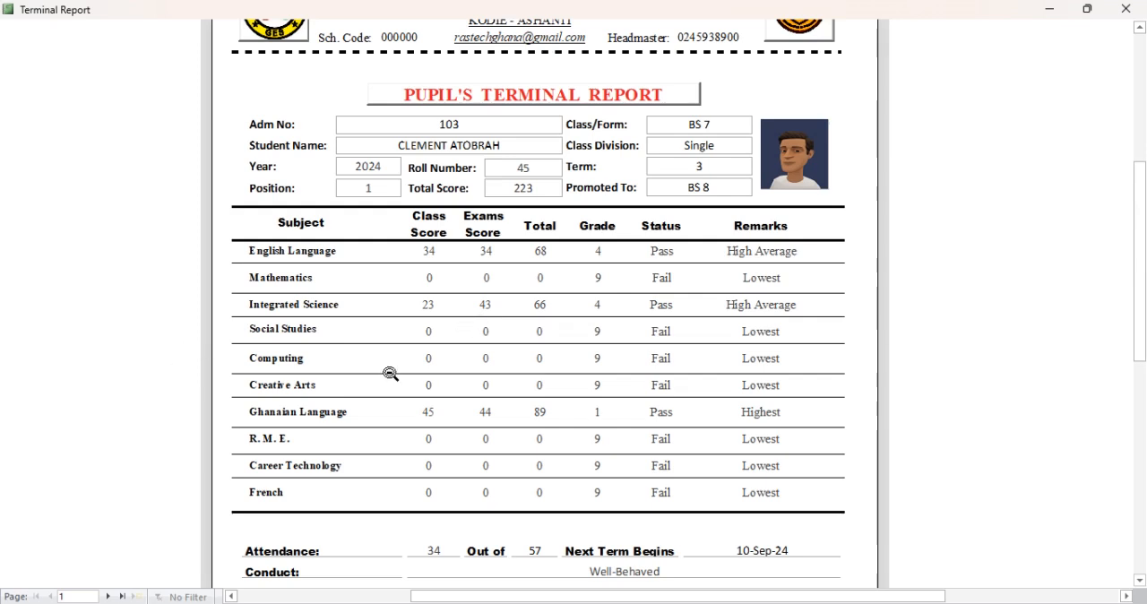
{"action": "left_click", "coordinate": [390, 374]}
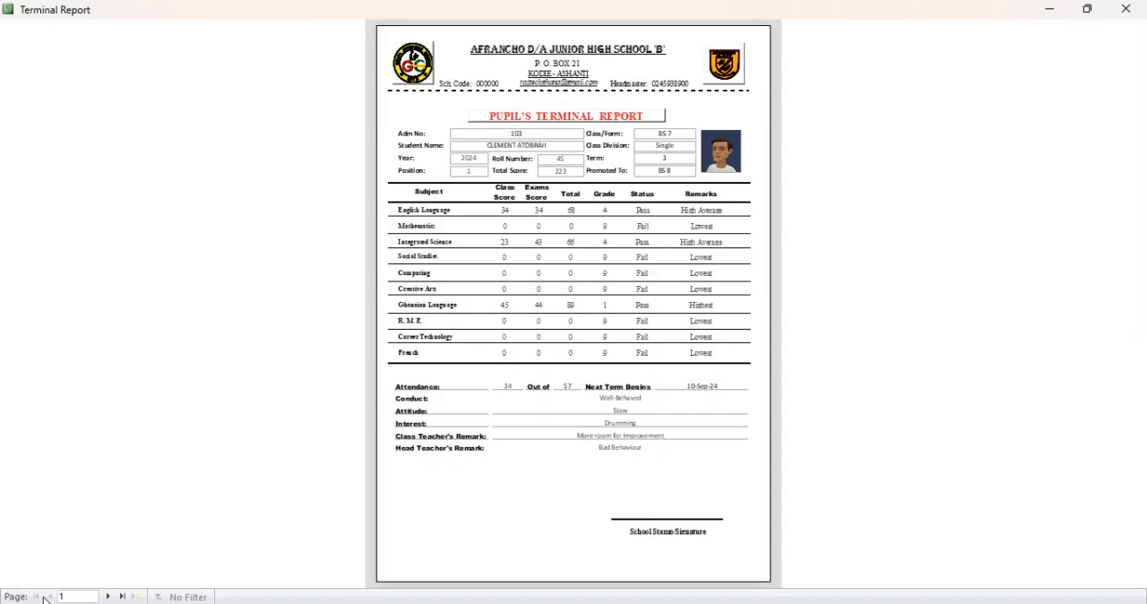
- Examine the second pupil's terminal report from the details to the remarks, and go on to the third pupil's report
{"action": "left_click", "coordinate": [109, 597]}
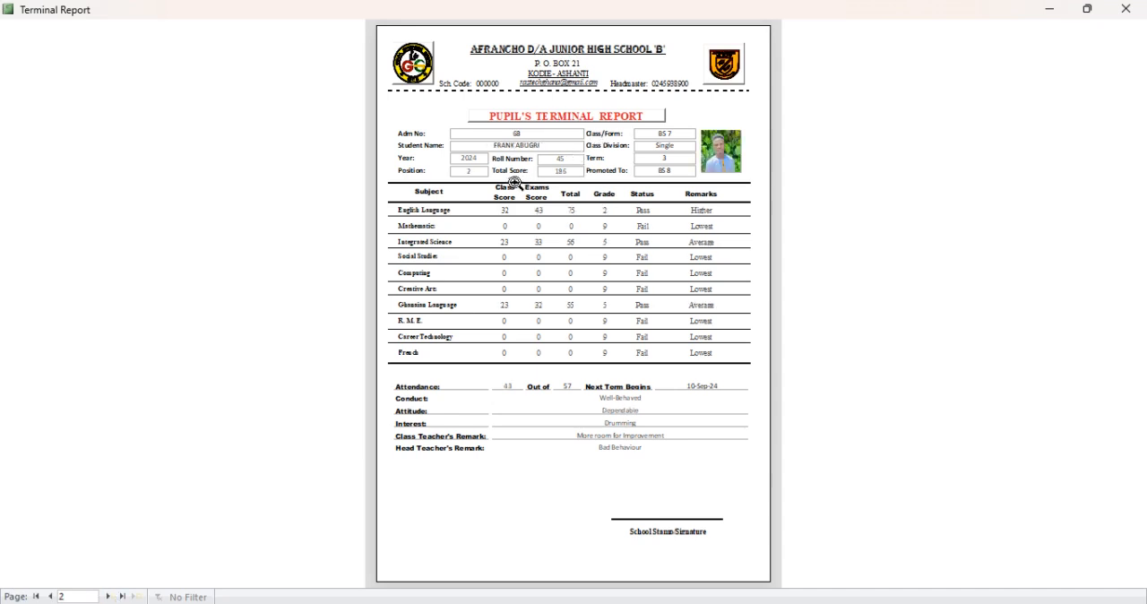
{"action": "left_click", "coordinate": [712, 157]}
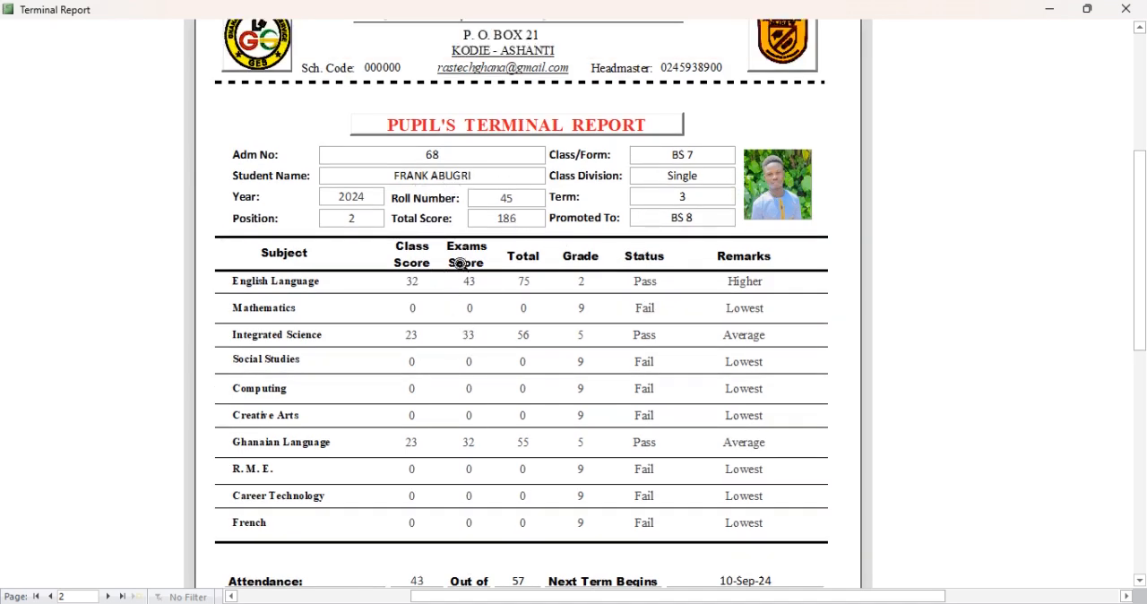
{"action": "scroll", "coordinate": [439, 301], "scroll_direction": "down", "scroll_amount": 2}
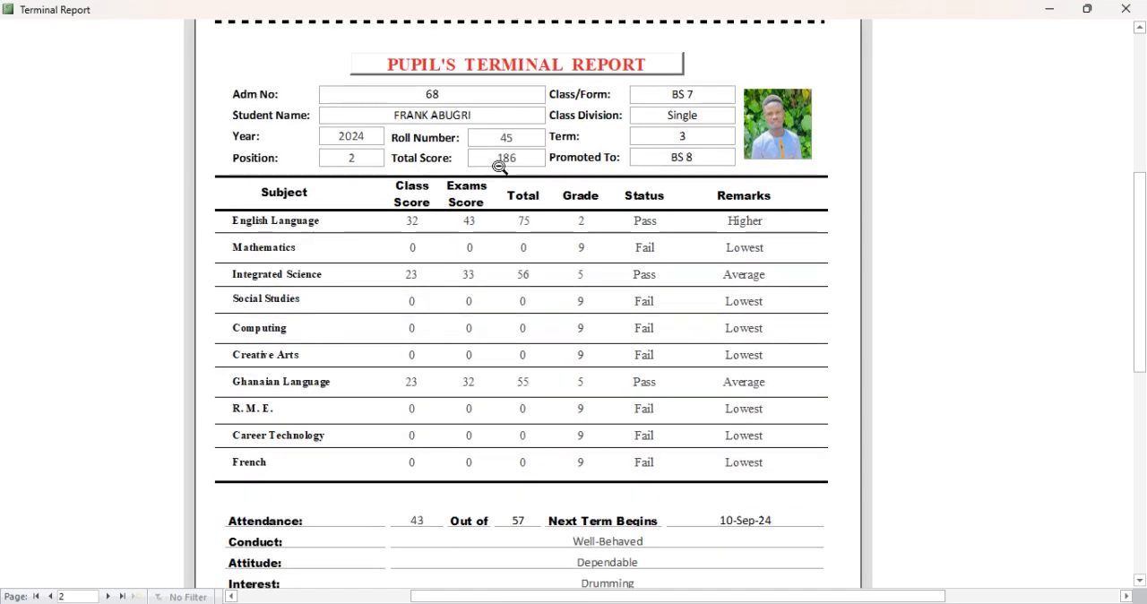
{"action": "scroll", "coordinate": [555, 332], "scroll_direction": "down", "scroll_amount": 5}
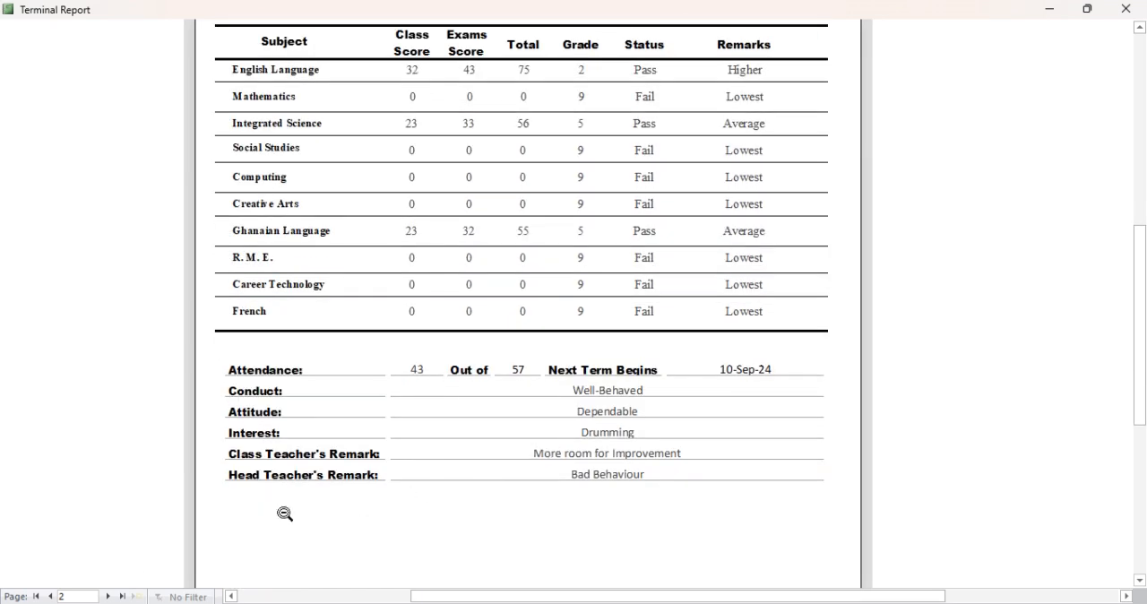
{"action": "scroll", "coordinate": [285, 514], "scroll_direction": "down", "scroll_amount": 1}
{"action": "left_click", "coordinate": [107, 596]}
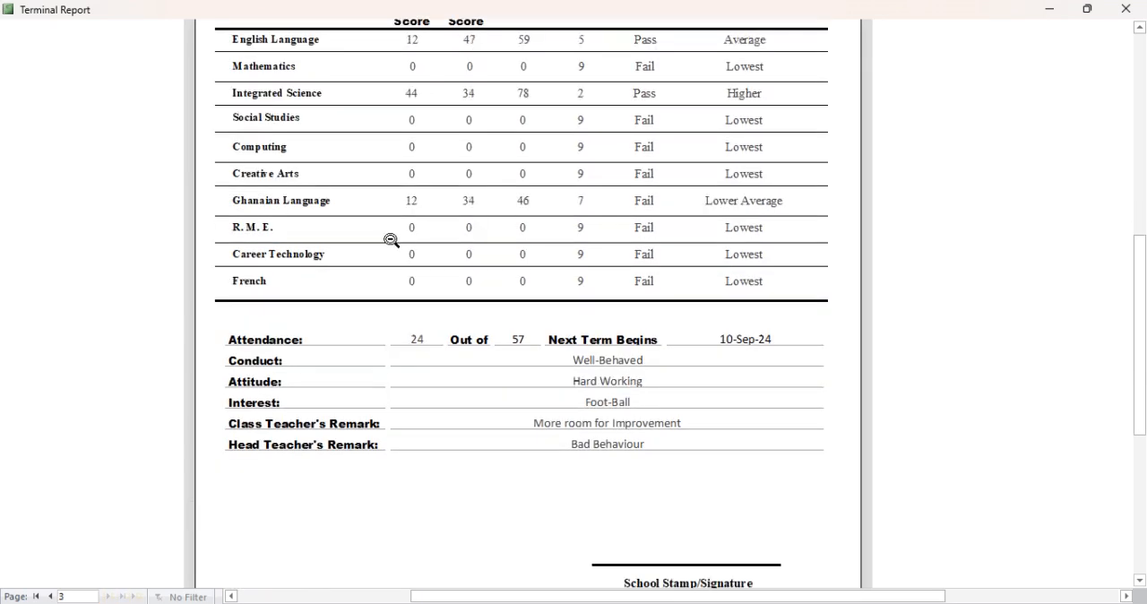
- Examine the third pupil's terminal report from the details and scores to the remarks, and close the report
{"action": "scroll", "coordinate": [392, 240], "scroll_direction": "up", "scroll_amount": 5}
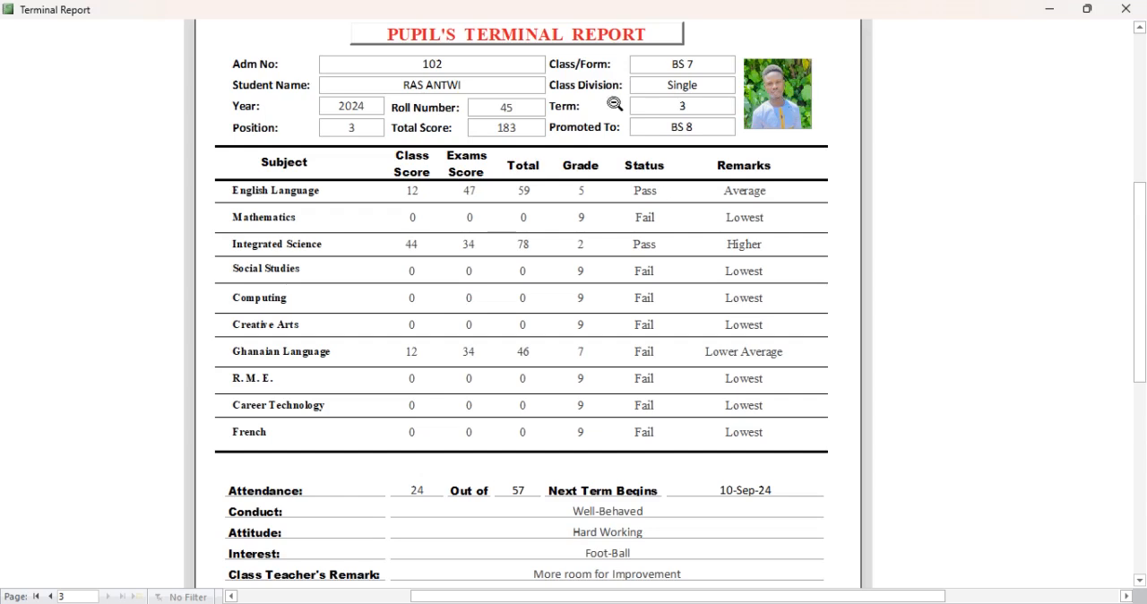
{"action": "scroll", "coordinate": [576, 534], "scroll_direction": "down", "scroll_amount": 1}
{"action": "scroll", "coordinate": [576, 534], "scroll_direction": "down", "scroll_amount": 1}
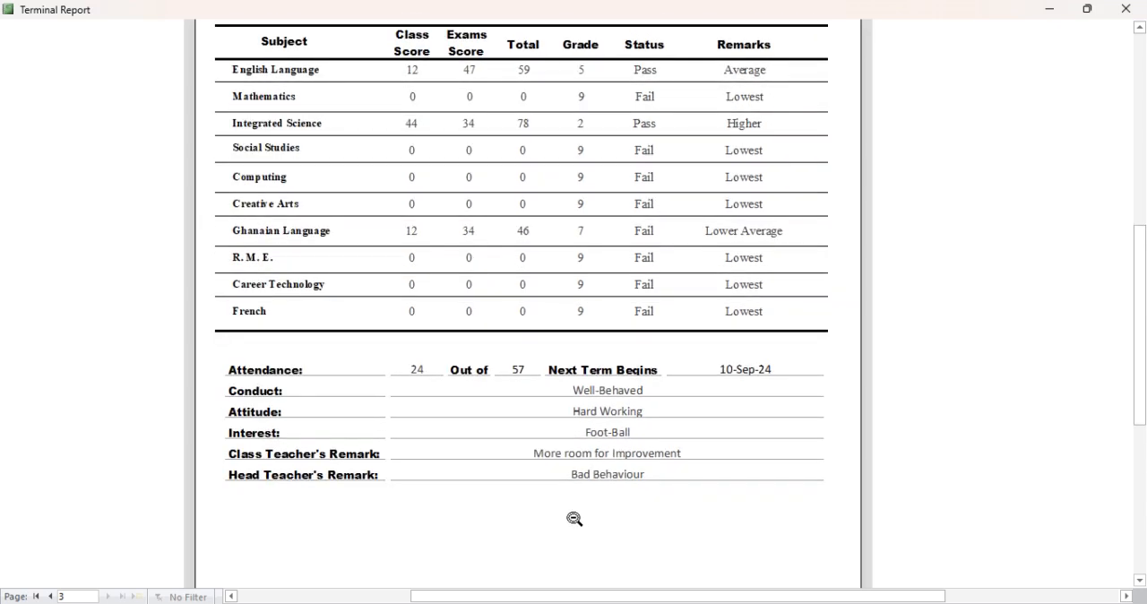
{"action": "left_click", "coordinate": [571, 501]}
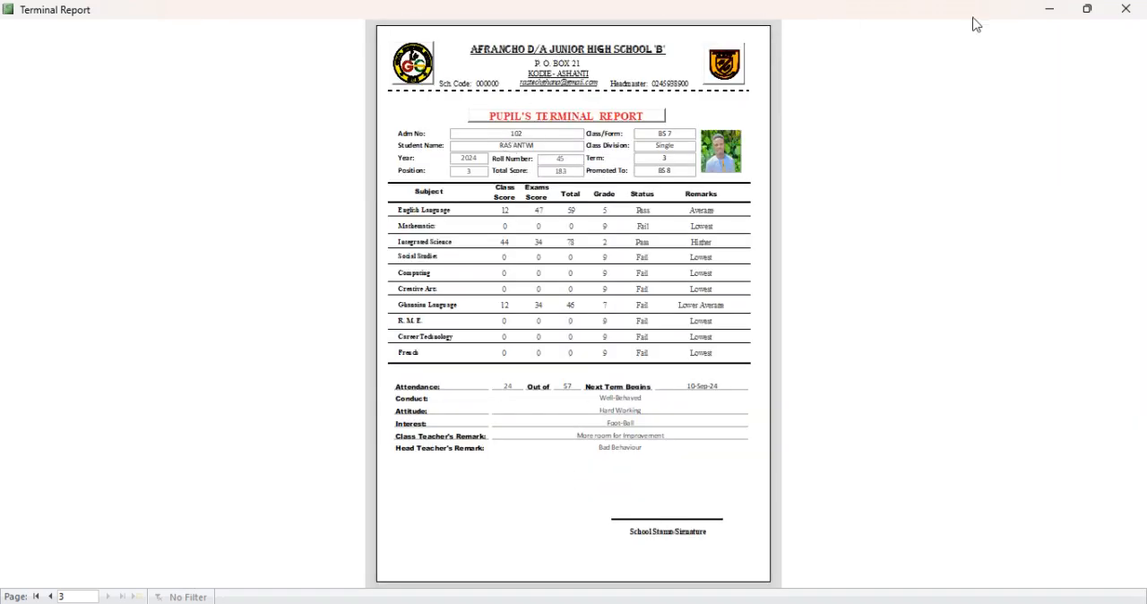
{"action": "left_click", "coordinate": [1126, 9]}
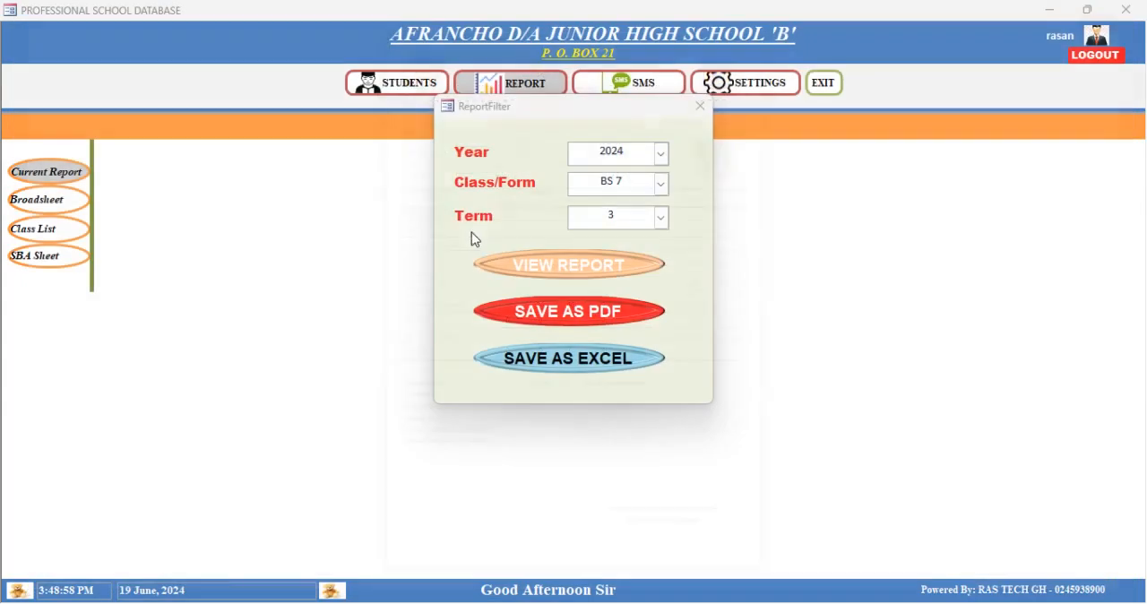
- Save the terminal report for year 2024, class BS 7, term 3 as PDF and close the report filter
{"action": "left_click", "coordinate": [585, 323]}
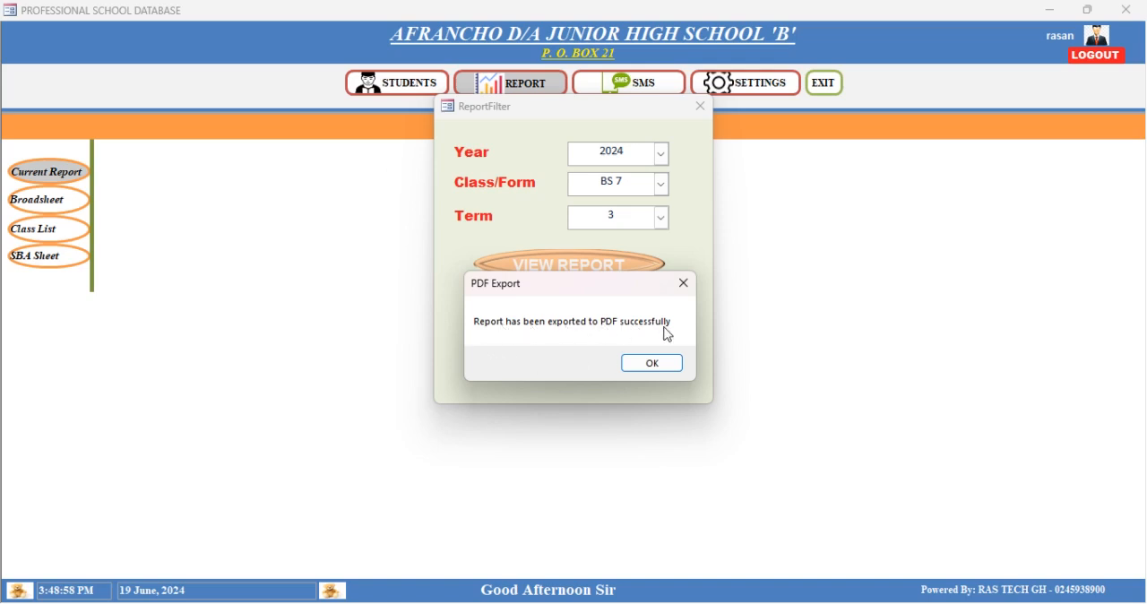
{"action": "left_click", "coordinate": [653, 364]}
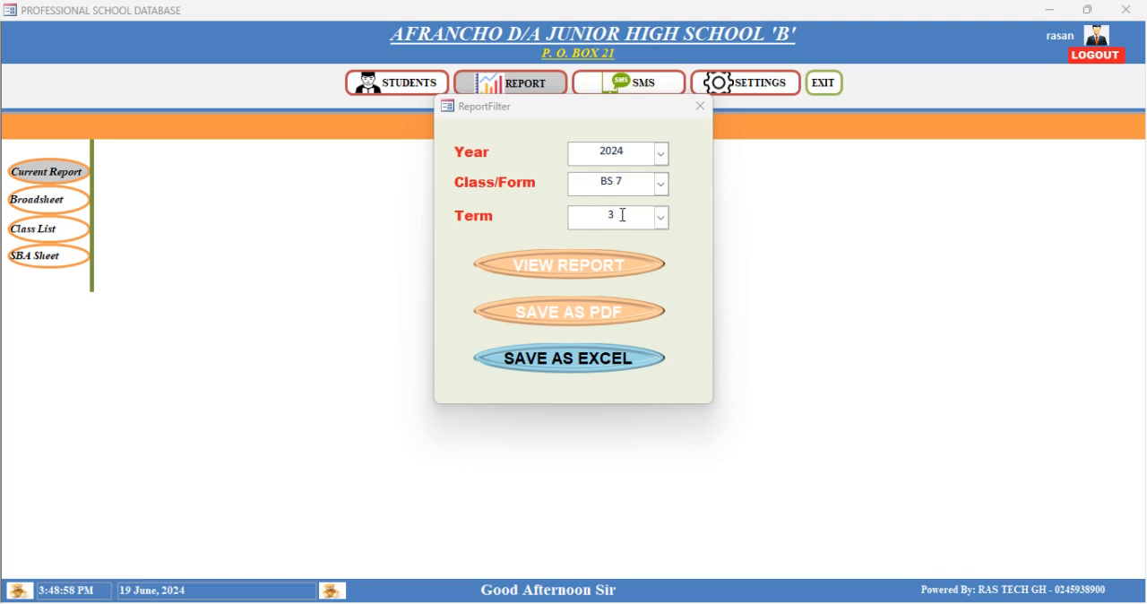
{"action": "left_click", "coordinate": [702, 108]}
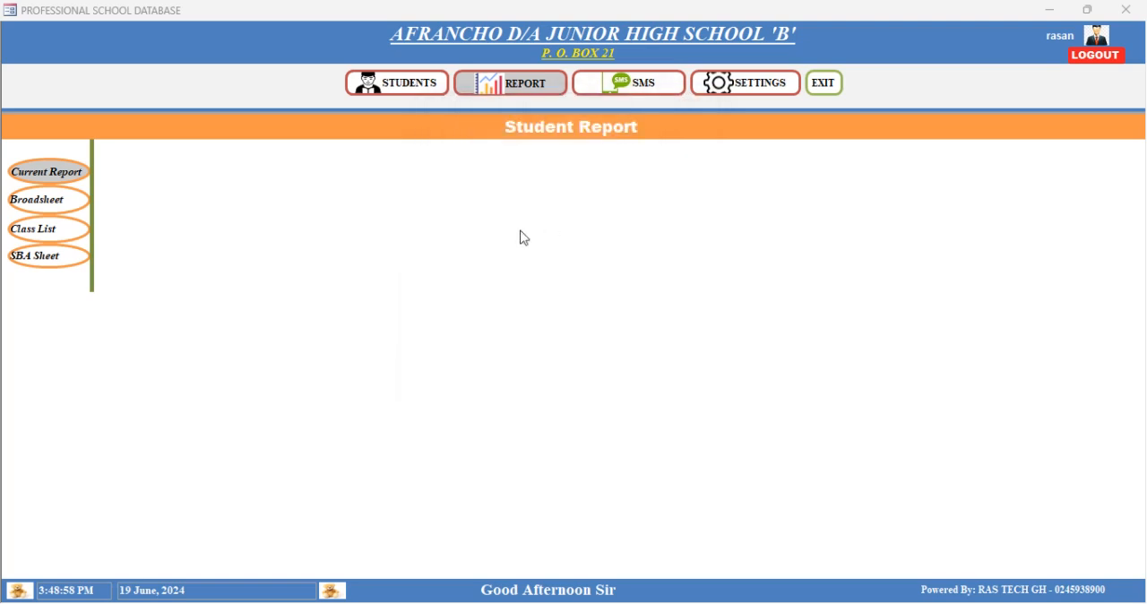
- Generate the broadsheet report for year 2024, class BS 7, term 3
{"action": "left_click", "coordinate": [45, 204]}
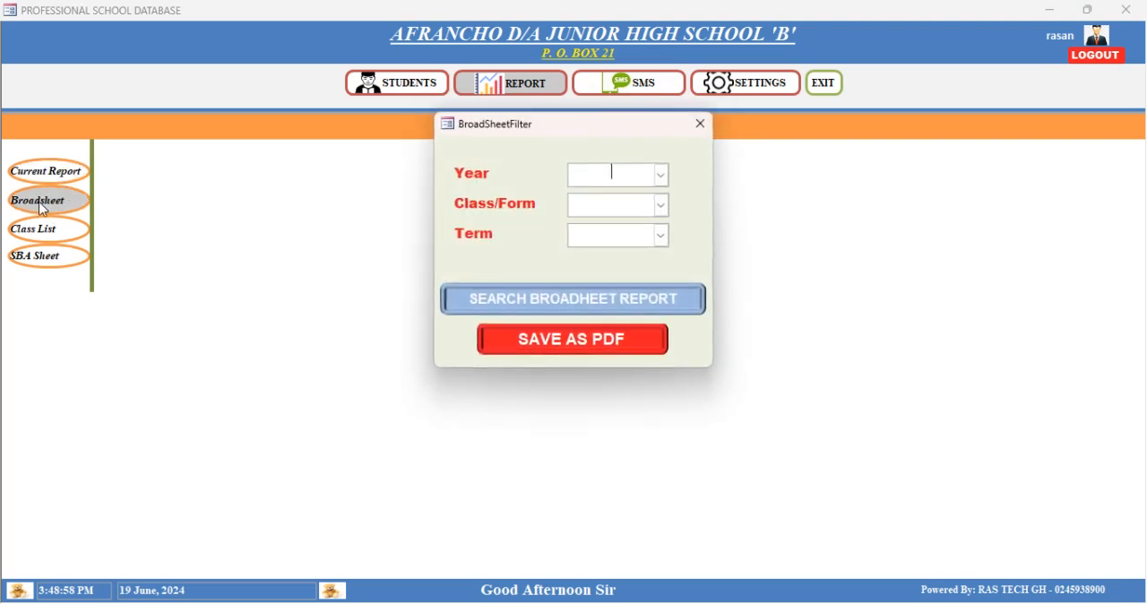
{"action": "left_click", "coordinate": [665, 178]}
{"action": "left_click", "coordinate": [656, 193]}
{"action": "left_click", "coordinate": [661, 205]}
{"action": "left_click", "coordinate": [660, 226]}
{"action": "left_click", "coordinate": [662, 234]}
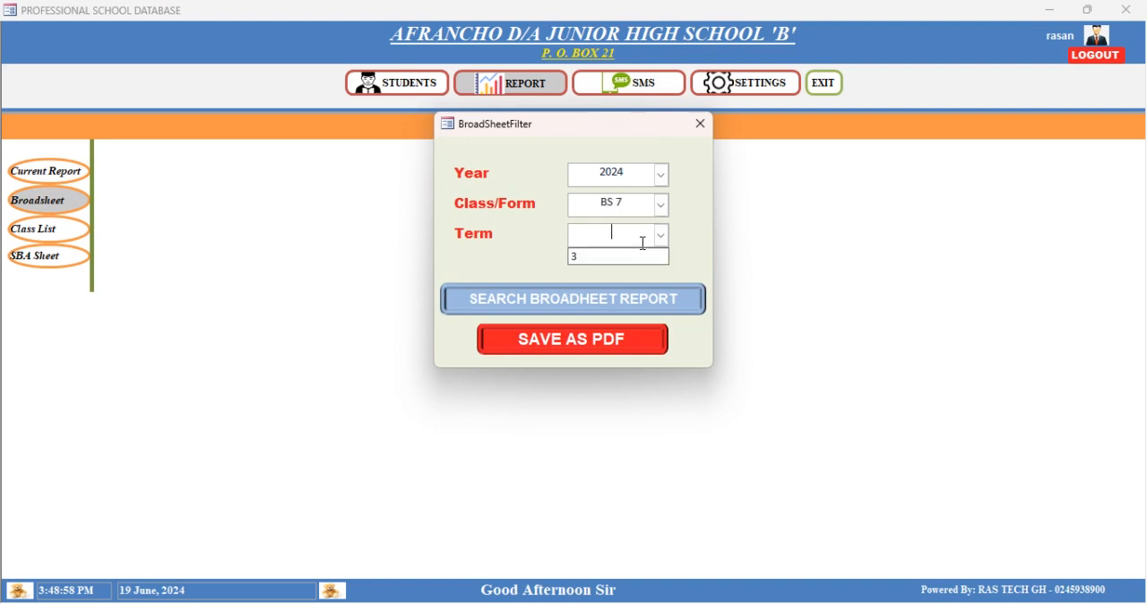
{"action": "left_click", "coordinate": [632, 256]}
{"action": "left_click", "coordinate": [618, 289]}
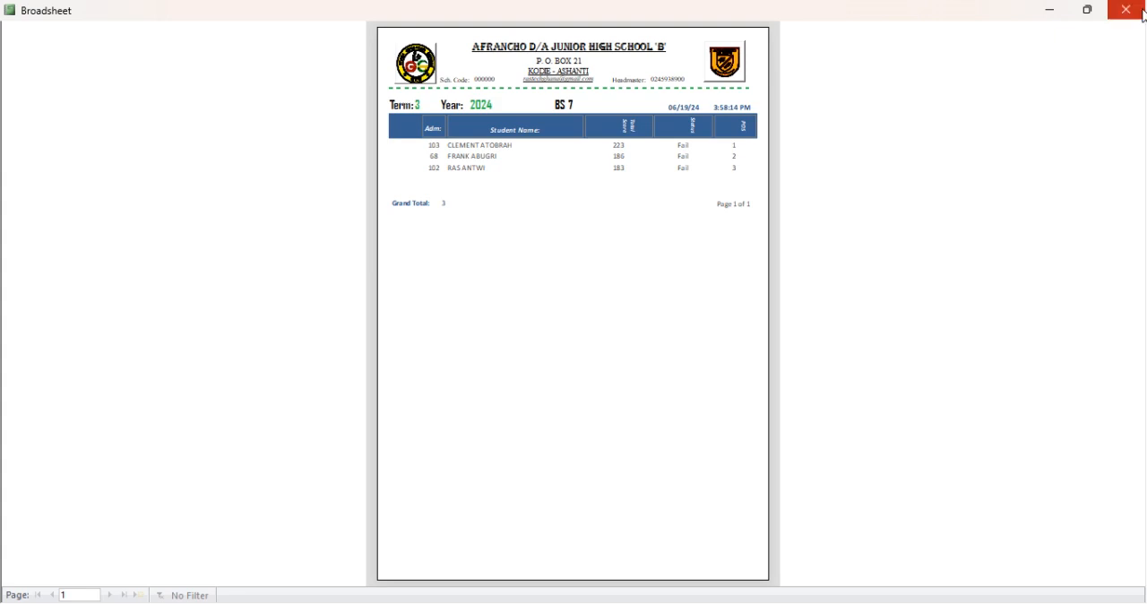
- Close the broadsheet report and its filter form
{"action": "left_click", "coordinate": [1143, 12]}
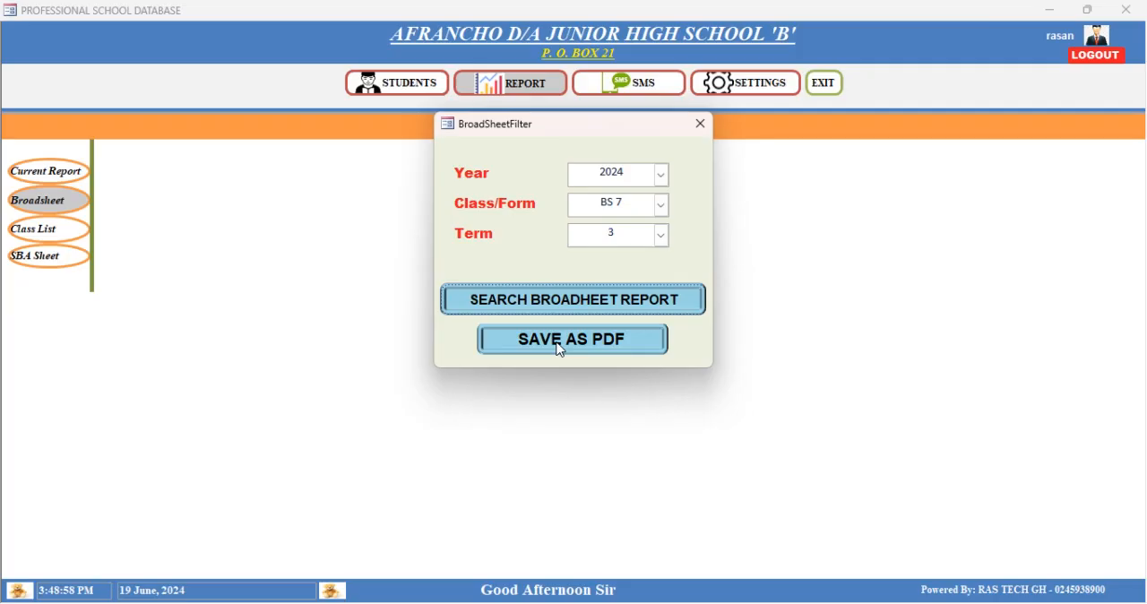
{"action": "left_click", "coordinate": [558, 346]}
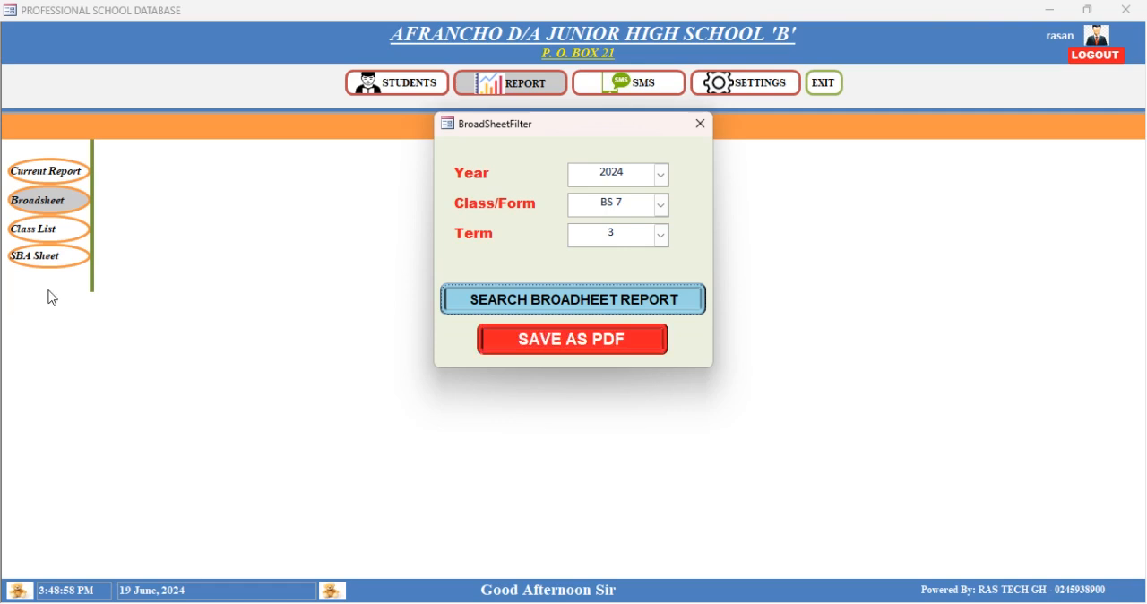
{"action": "left_click", "coordinate": [700, 124]}
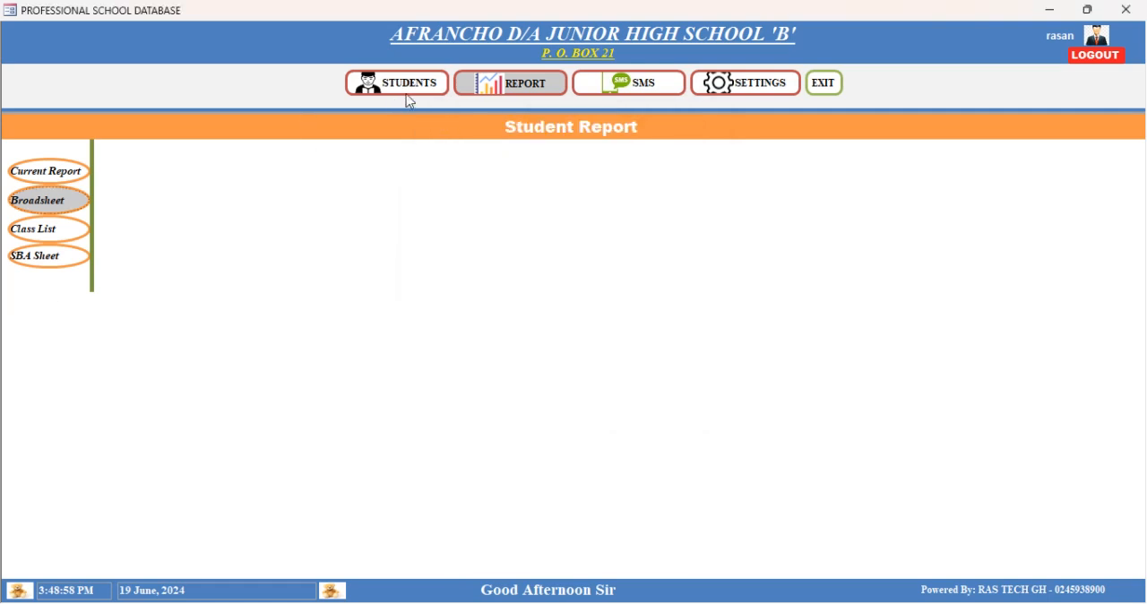
- Generate the class list for all classes with year 2024, status Active and term 3
{"action": "left_click", "coordinate": [36, 236]}
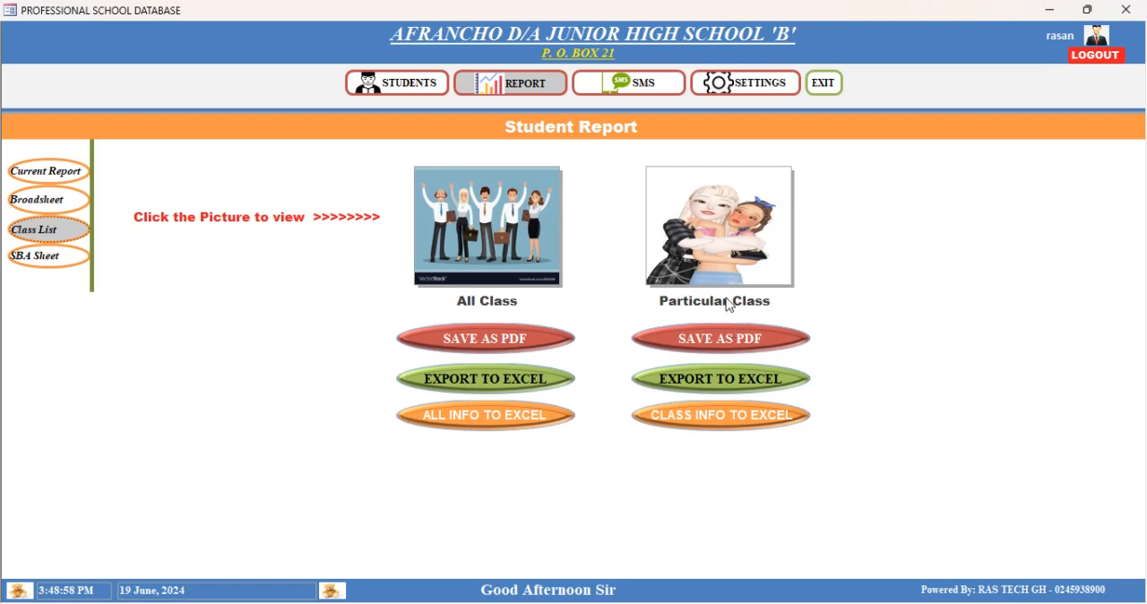
{"action": "left_click", "coordinate": [472, 226]}
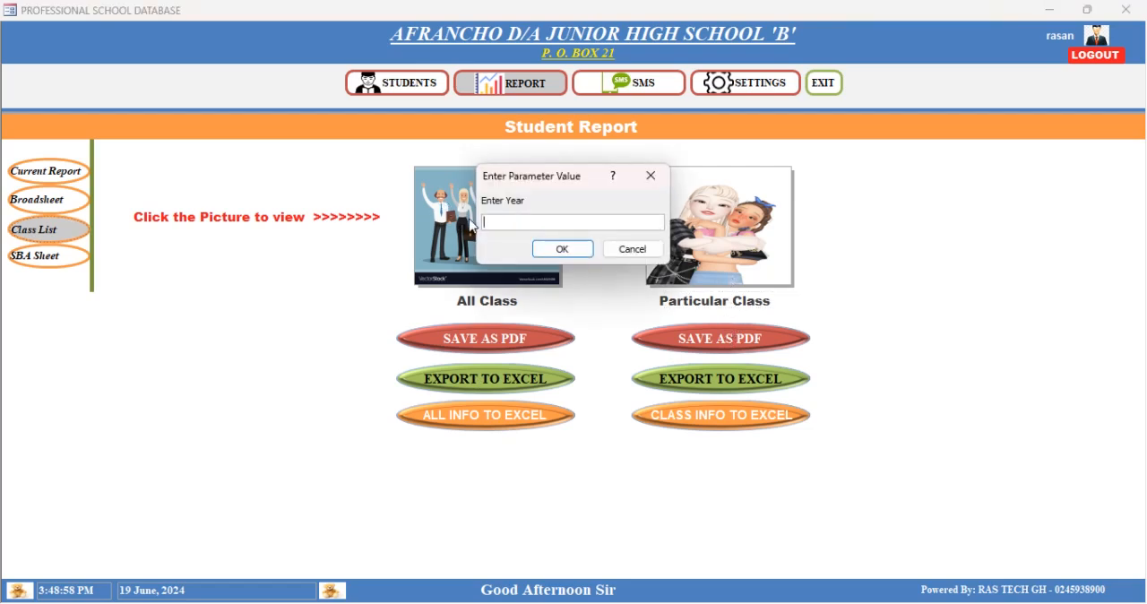
{"action": "left_click", "coordinate": [574, 247]}
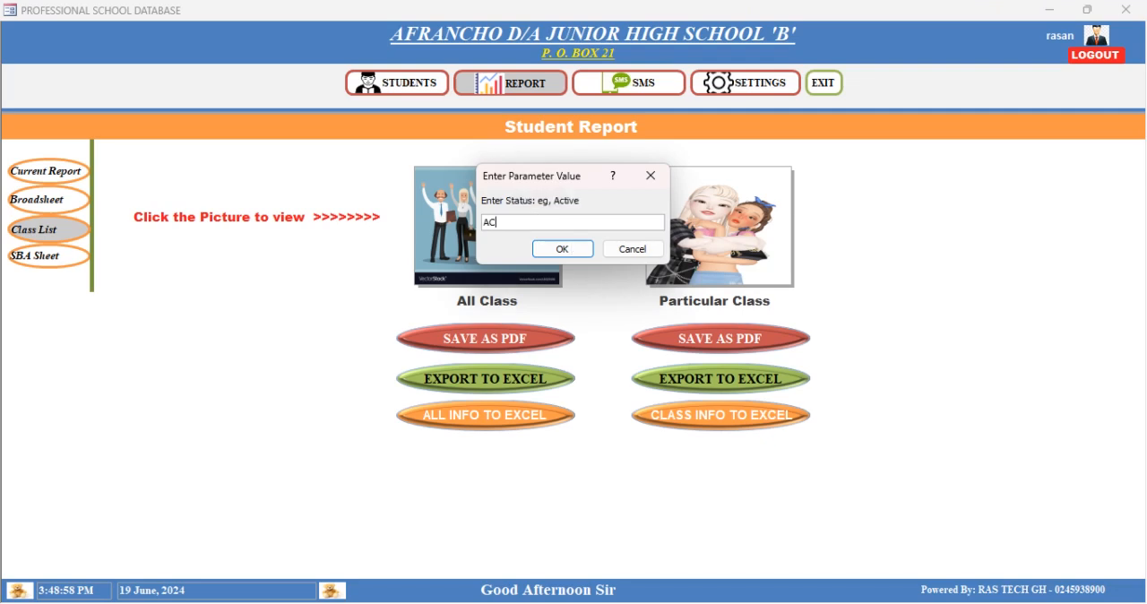
{"action": "left_click", "coordinate": [573, 247]}
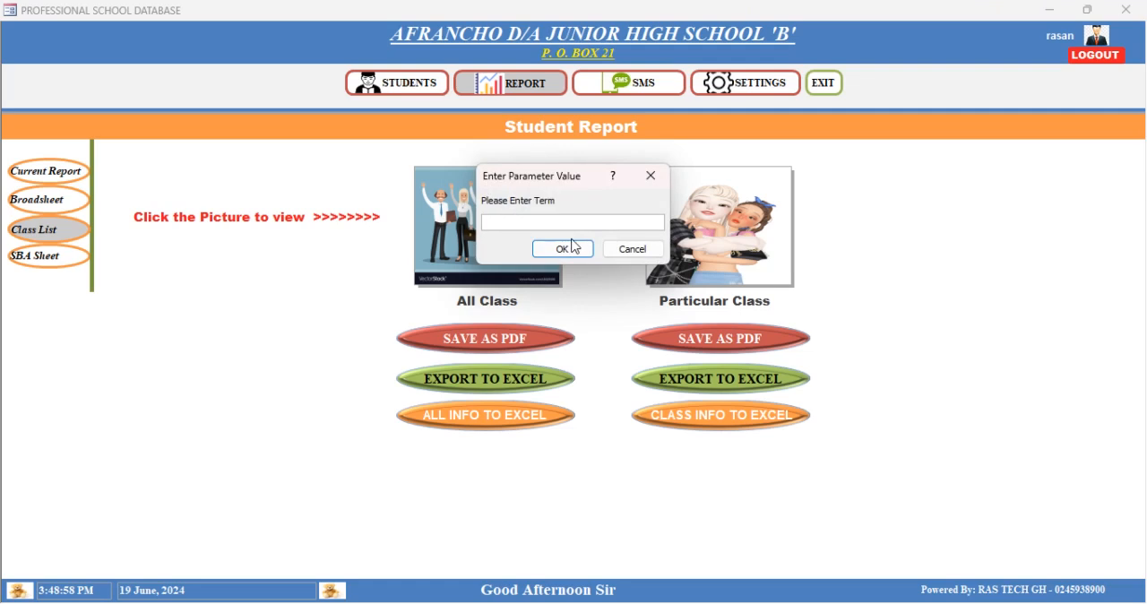
{"action": "type", "text": "3"}
{"action": "left_click", "coordinate": [563, 248]}
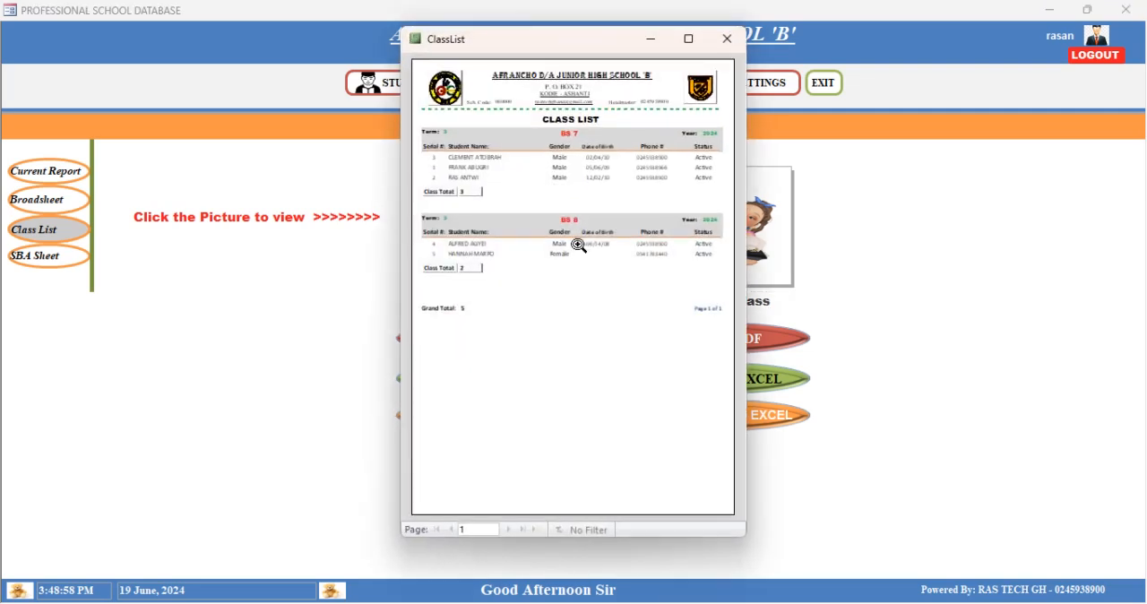
- Enlarge the all-classes list, examine the pupils listed under BS 7 and BS 8, and close it
{"action": "left_click", "coordinate": [687, 40]}
{"action": "left_click", "coordinate": [574, 314]}
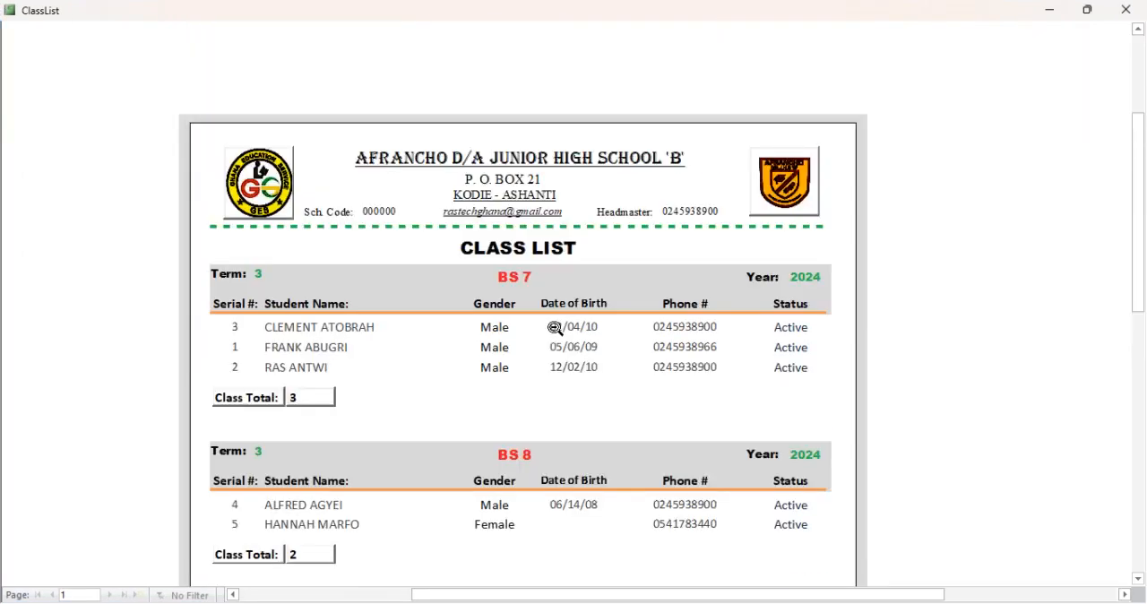
{"action": "scroll", "coordinate": [502, 365], "scroll_direction": "down", "scroll_amount": 1}
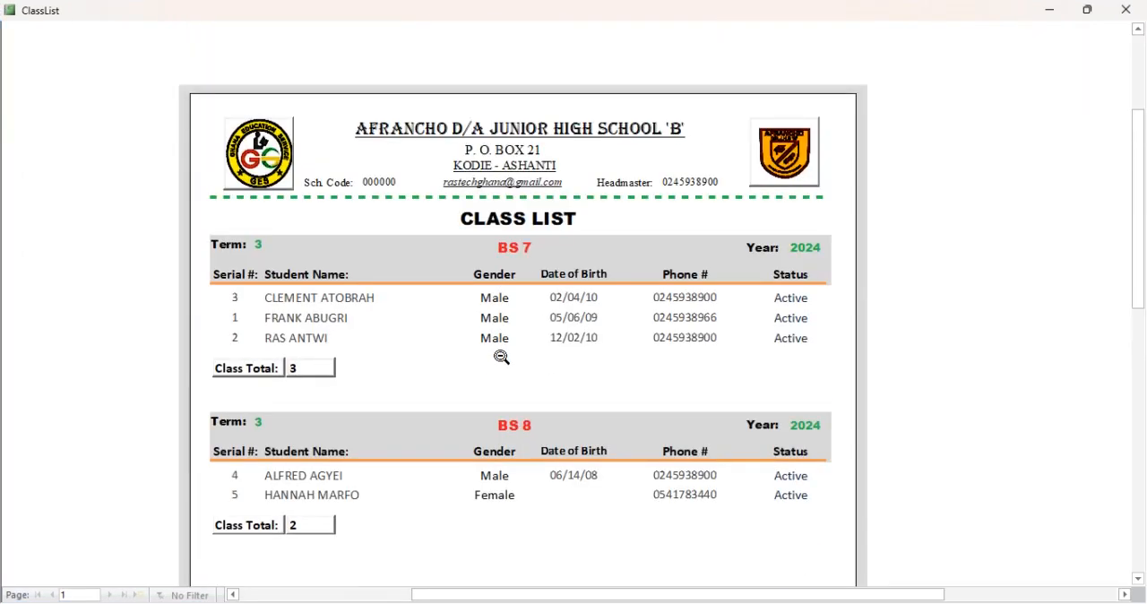
{"action": "scroll", "coordinate": [501, 356], "scroll_direction": "down", "scroll_amount": 1}
{"action": "scroll", "coordinate": [502, 356], "scroll_direction": "down", "scroll_amount": 2}
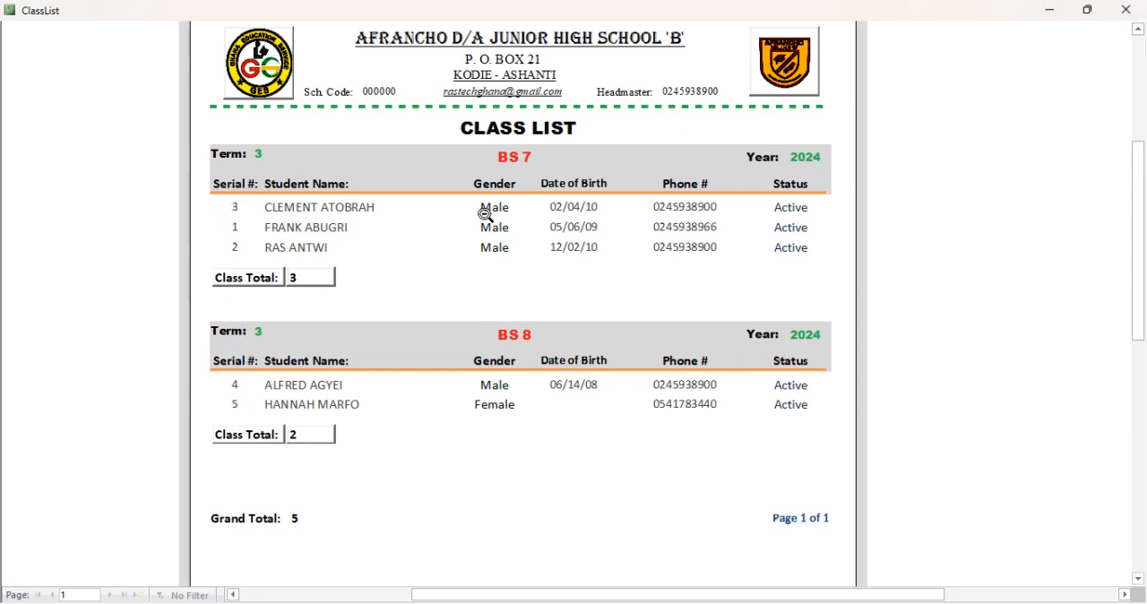
{"action": "left_click", "coordinate": [1127, 9]}
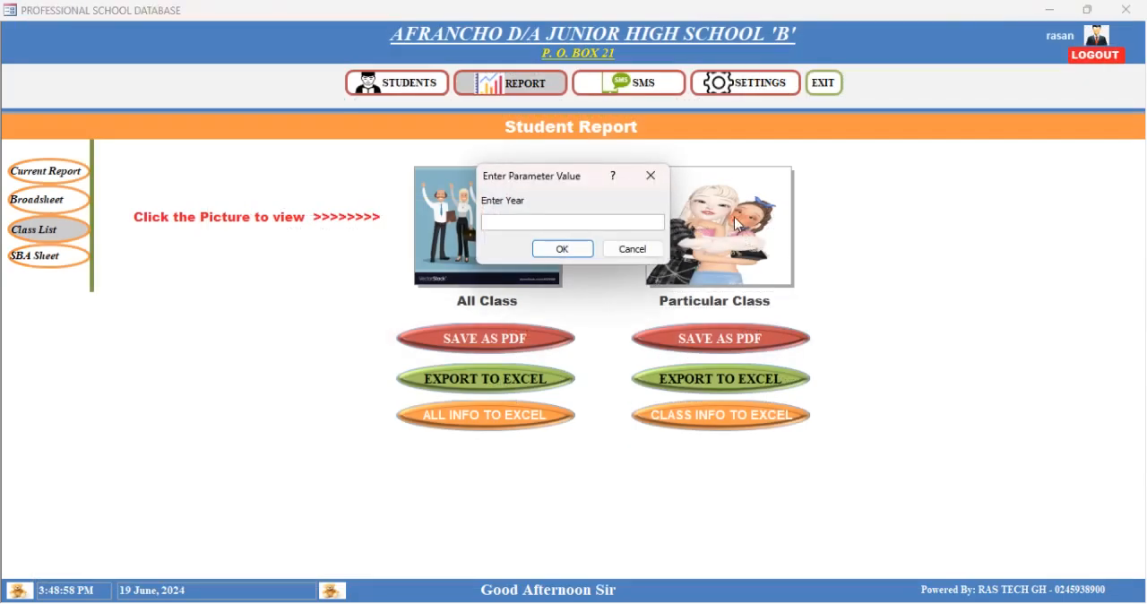
- Generate the class list for a particular class with year 2024, class BS 7, status Active, division Single and term 3
{"action": "type", "text": "2024"}
{"action": "key", "text": "Return"}
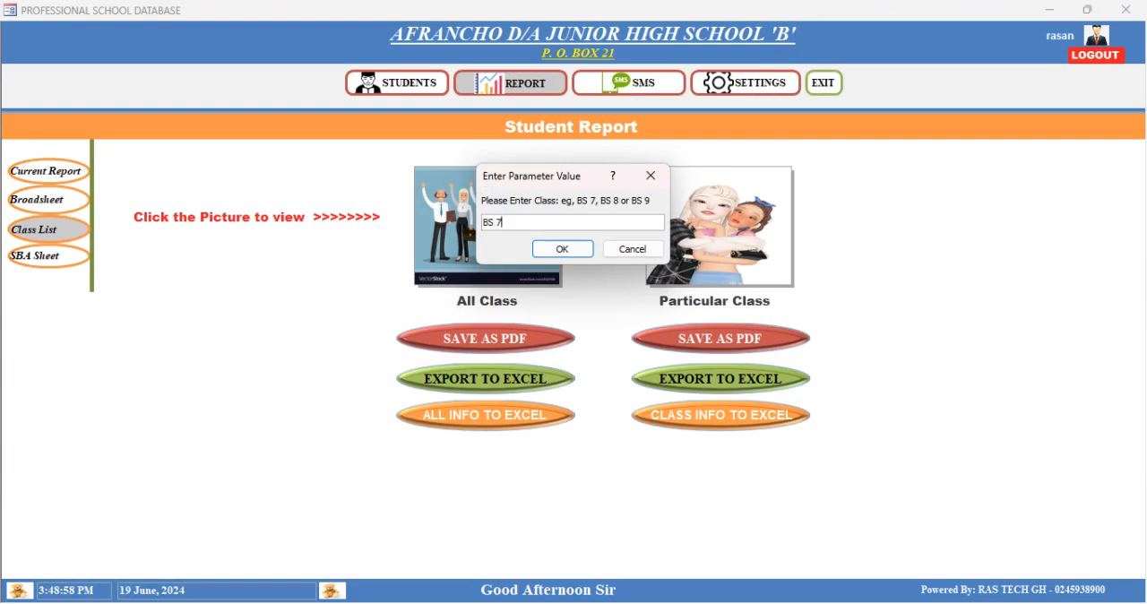
{"action": "key", "text": "Return"}
{"action": "type", "text": "ACTIVE"}
{"action": "key", "text": "Return"}
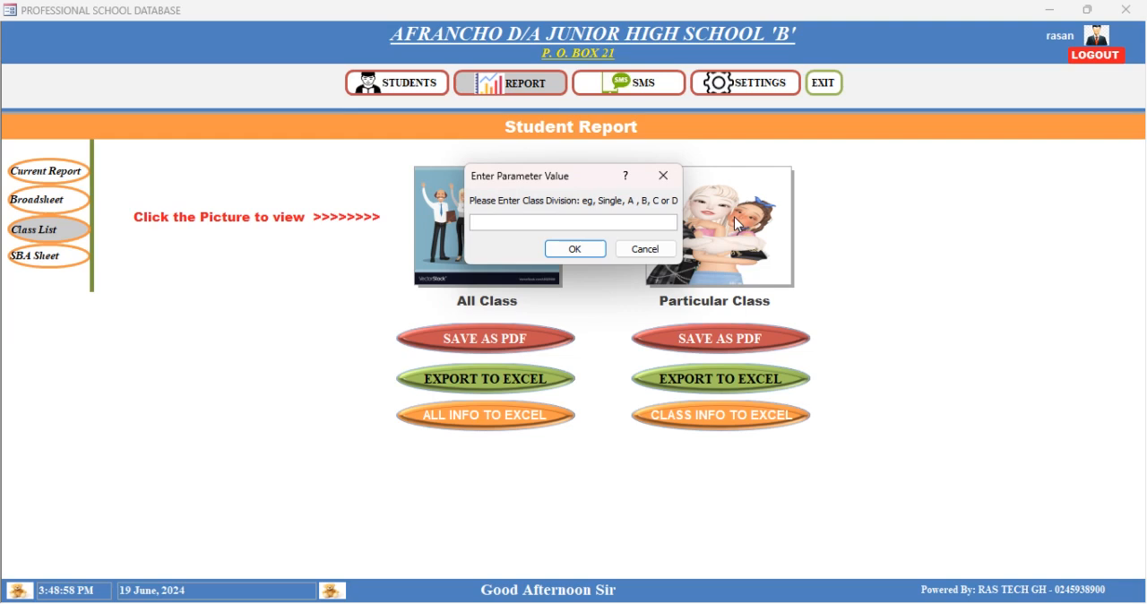
{"action": "type", "text": "SINGLE"}
{"action": "key", "text": "Return"}
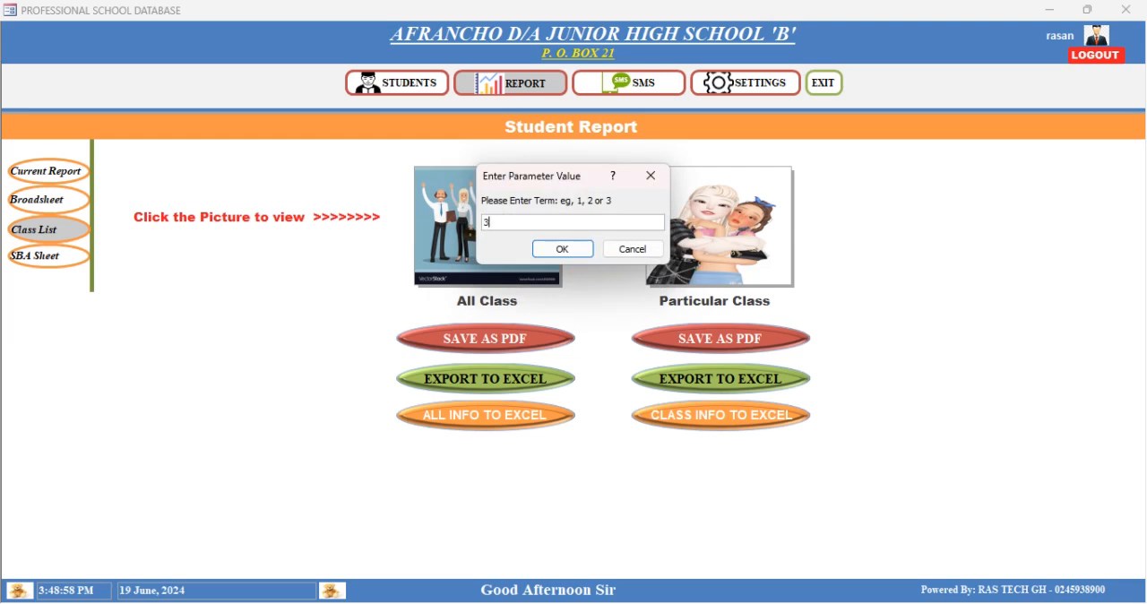
{"action": "key", "text": "Return"}
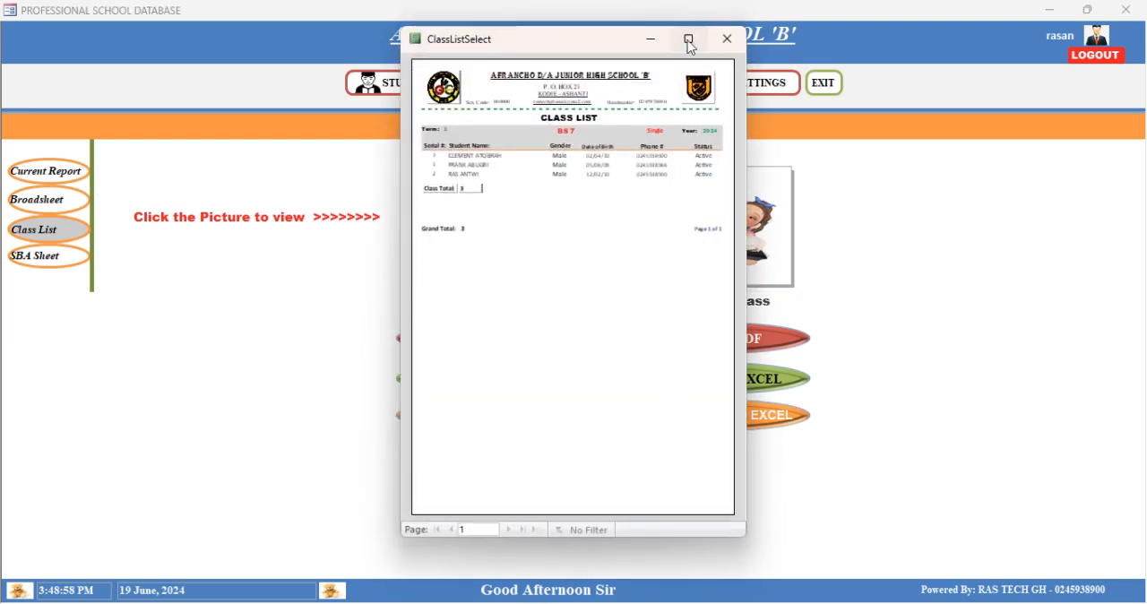
- Enlarge the BS 7 class list, view its pupil entries, and close it
{"action": "left_click", "coordinate": [689, 40]}
{"action": "scroll", "coordinate": [615, 204], "scroll_direction": "up", "scroll_amount": 2}
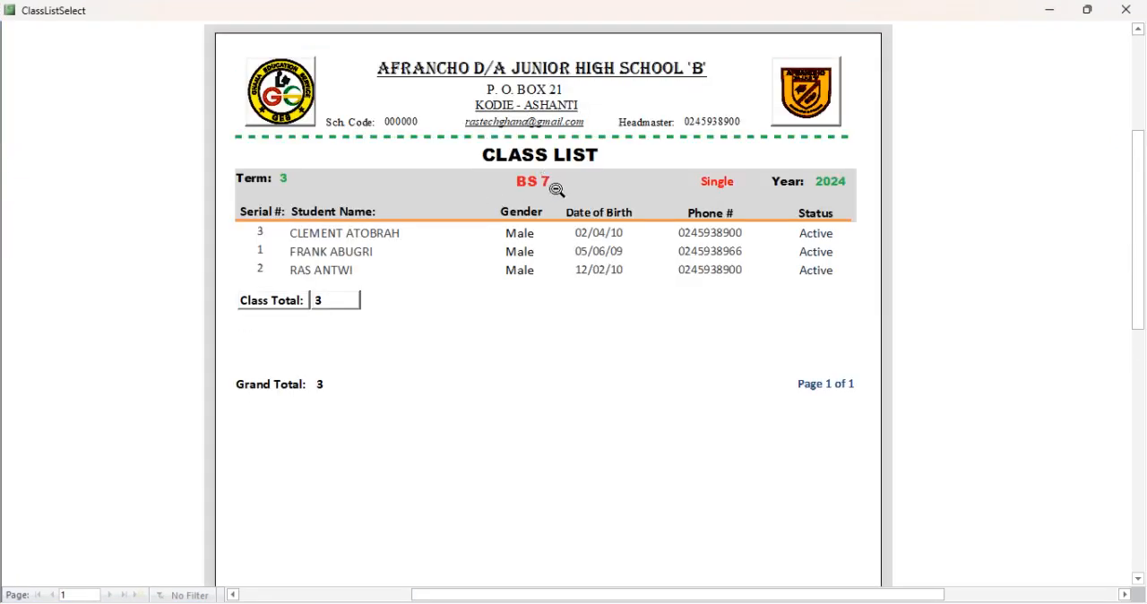
{"action": "left_click", "coordinate": [1125, 10]}
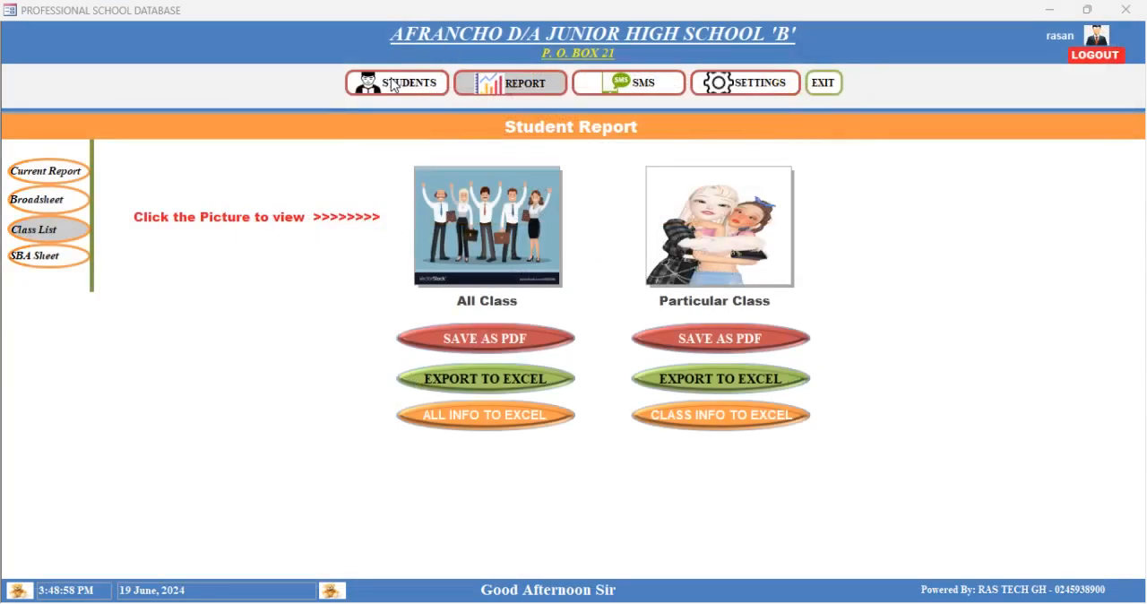
- Generate the SBA sheet for year 2024, class BS 7, status Active, division Single and term 3, and enlarge it
{"action": "left_click", "coordinate": [32, 259]}
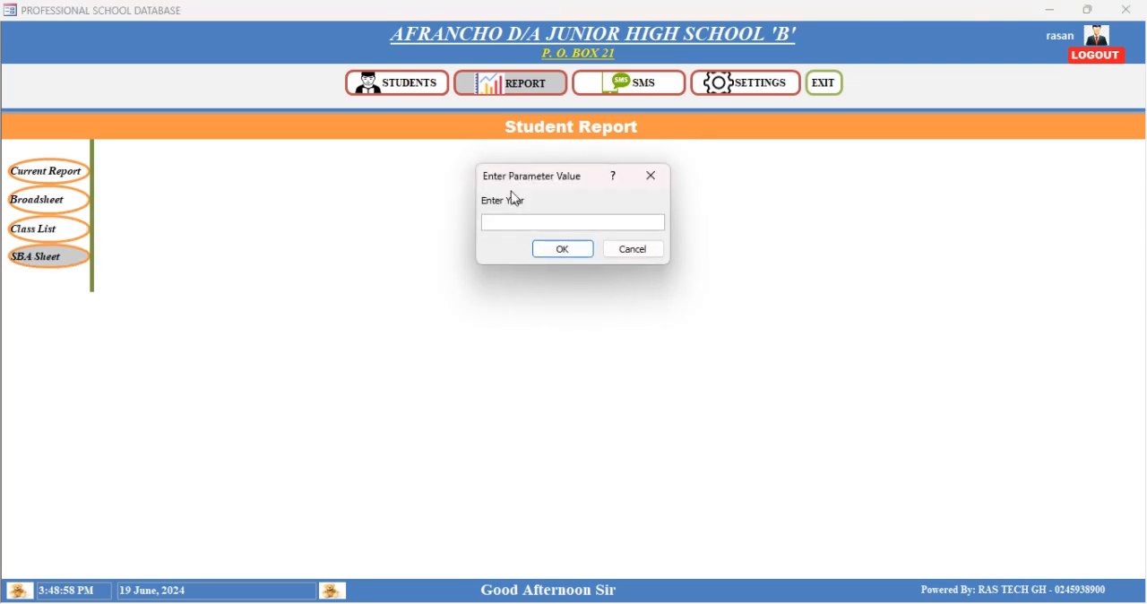
{"action": "type", "text": "2024"}
{"action": "key", "text": "Return"}
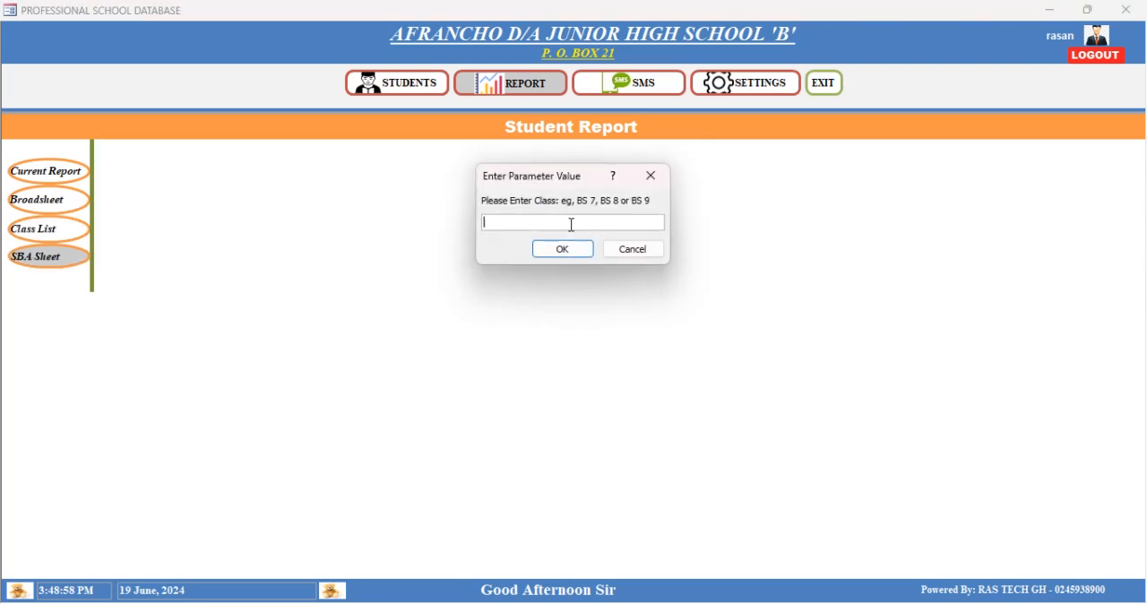
{"action": "type", "text": "BS 7"}
{"action": "key", "text": "Return"}
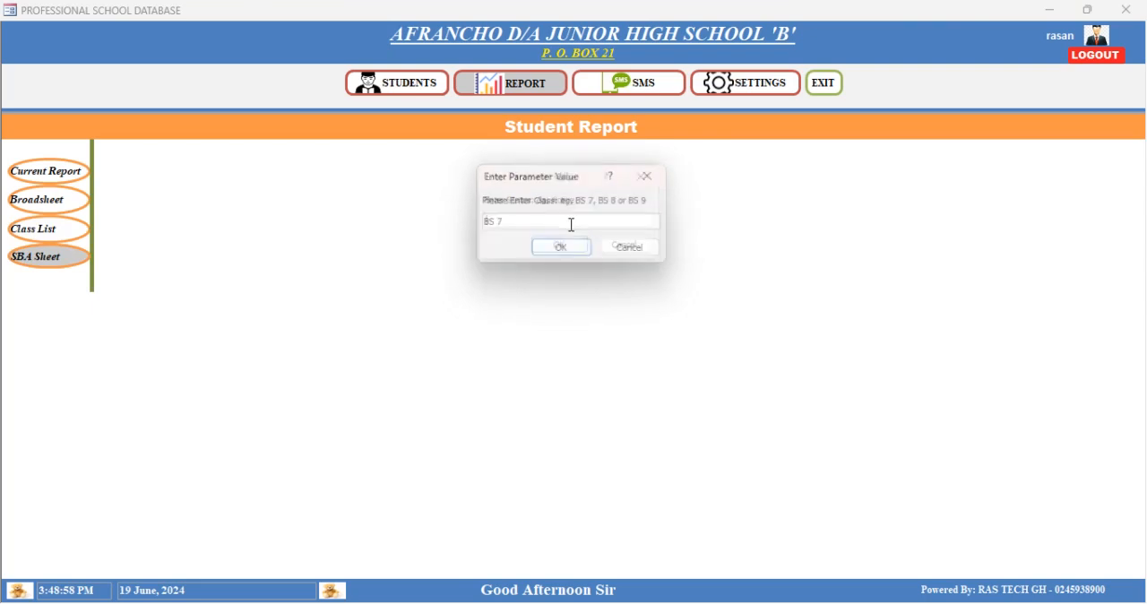
{"action": "type", "text": "ACTIVE"}
{"action": "key", "text": "Return"}
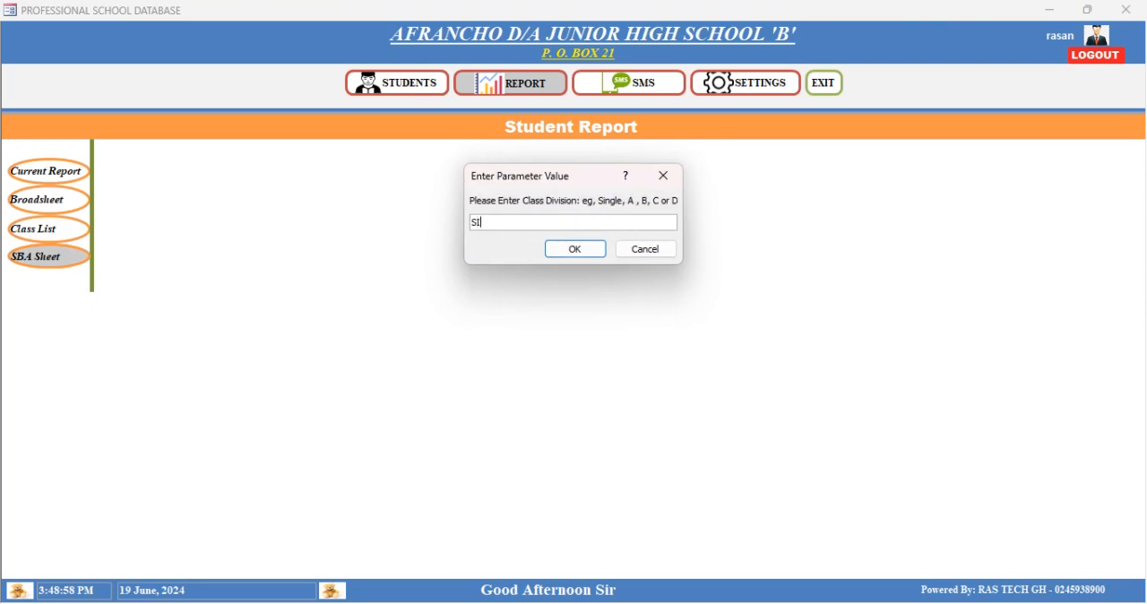
{"action": "key", "text": "Return"}
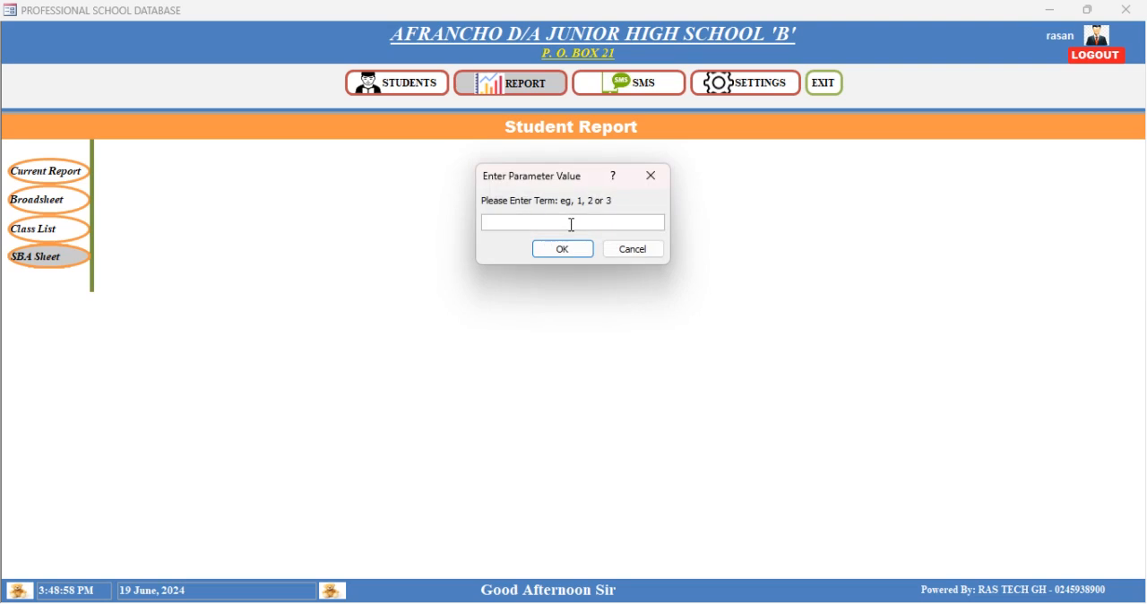
{"action": "type", "text": "3"}
{"action": "key", "text": "Return"}
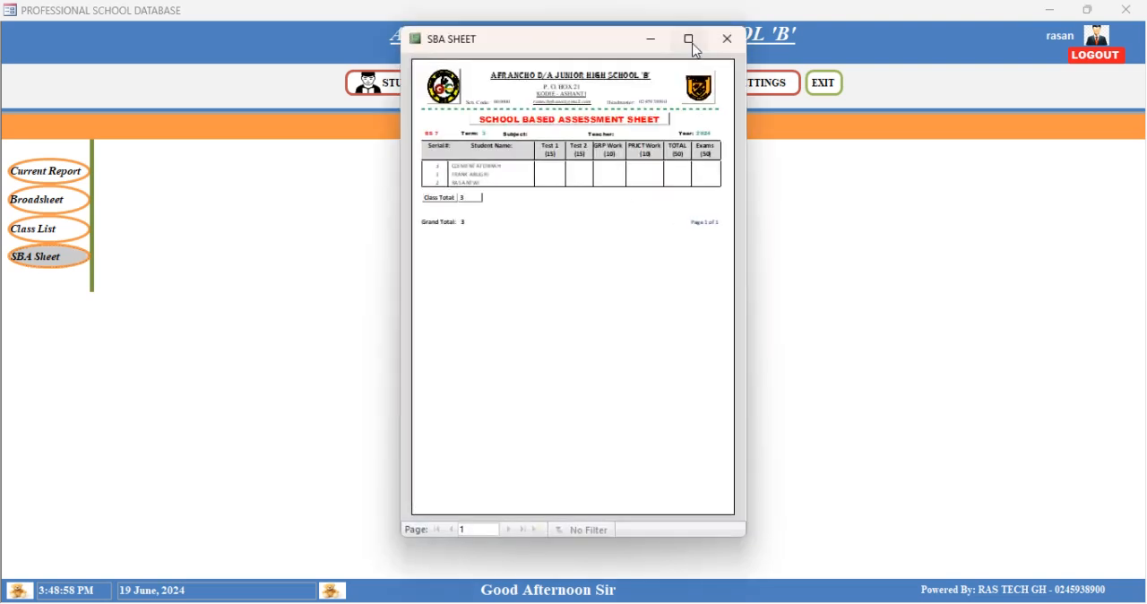
{"action": "left_click", "coordinate": [687, 41]}
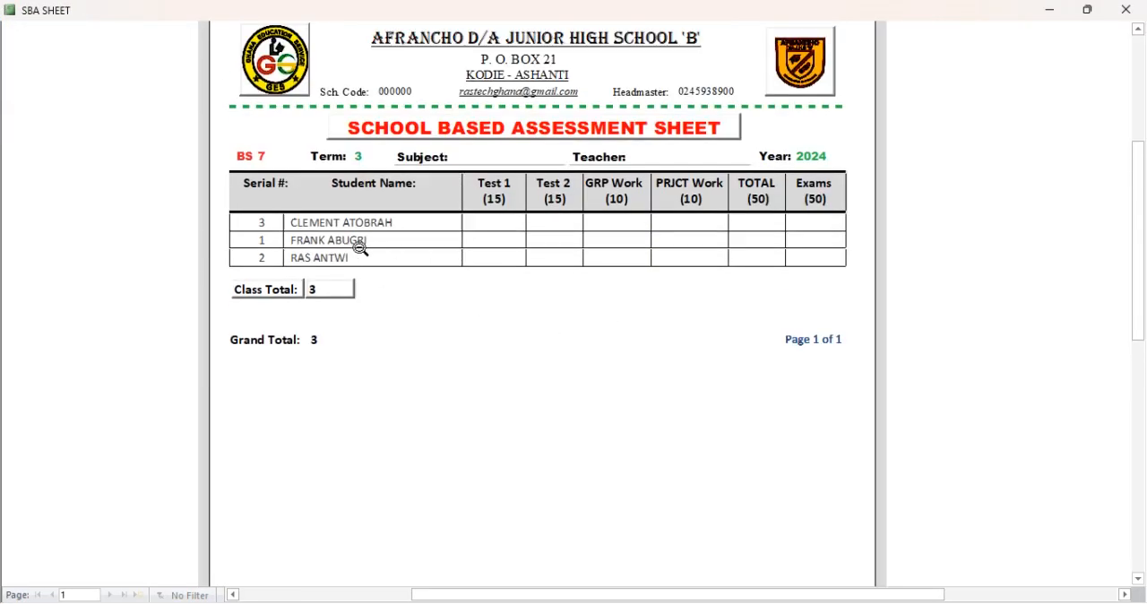
- Examine the student rows and the Test, GRP Work, PRJCT Work, TOTAL and Exams columns of the BS 7 SBA sheet, and close it
{"action": "scroll", "coordinate": [482, 263], "scroll_direction": "up", "scroll_amount": 1}
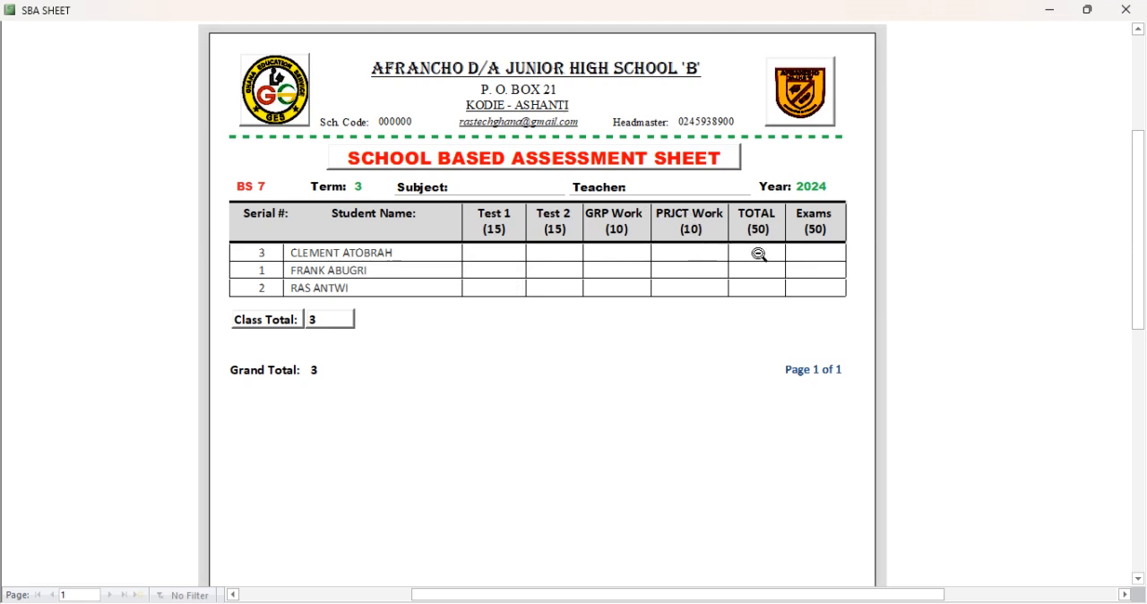
{"action": "left_click", "coordinate": [817, 254]}
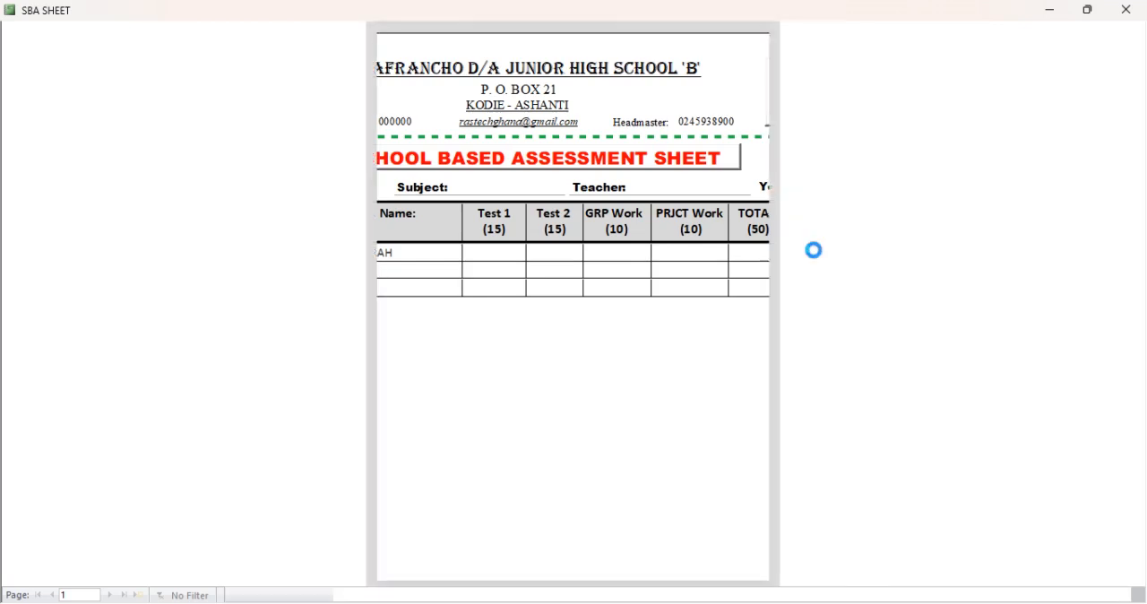
{"action": "left_click", "coordinate": [736, 214]}
{"action": "scroll", "coordinate": [506, 339], "scroll_direction": "up", "scroll_amount": 2}
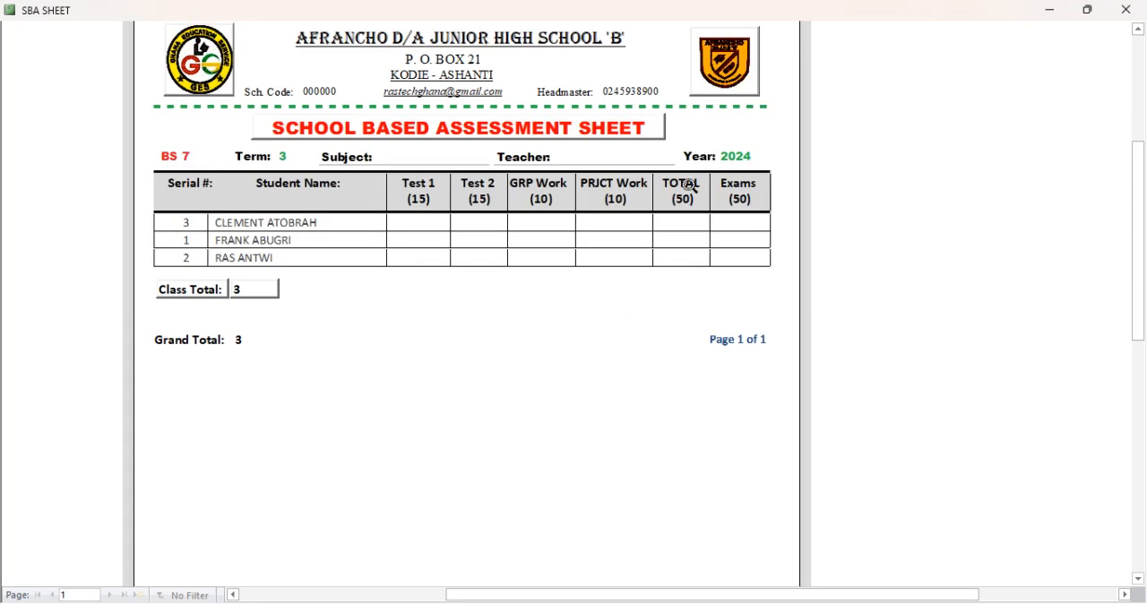
{"action": "scroll", "coordinate": [353, 256], "scroll_direction": "up", "scroll_amount": 1}
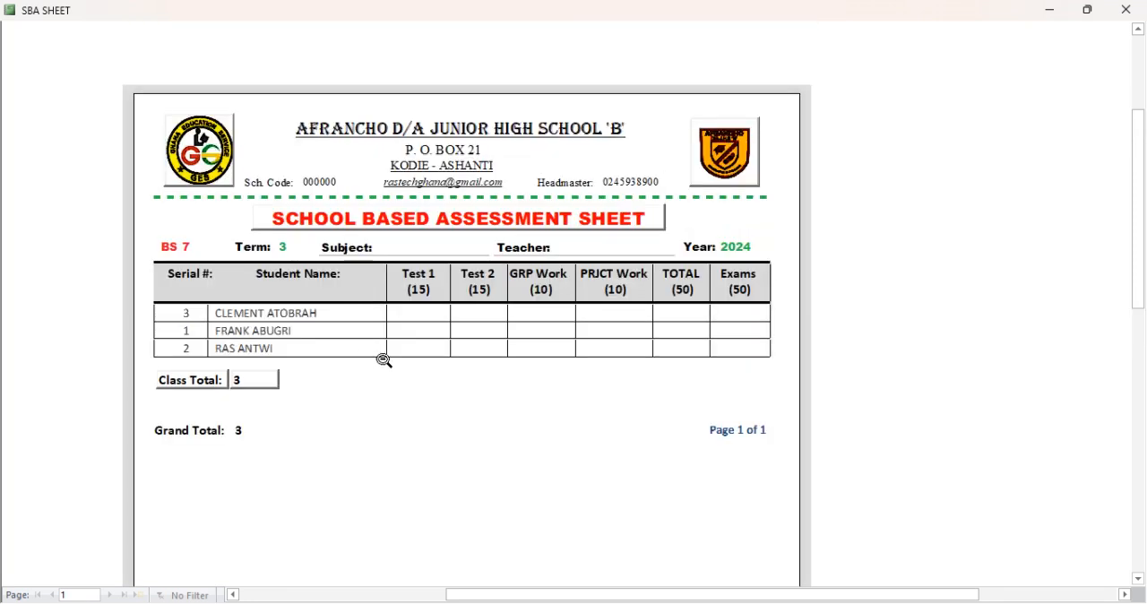
{"action": "scroll", "coordinate": [386, 359], "scroll_direction": "down", "scroll_amount": 1}
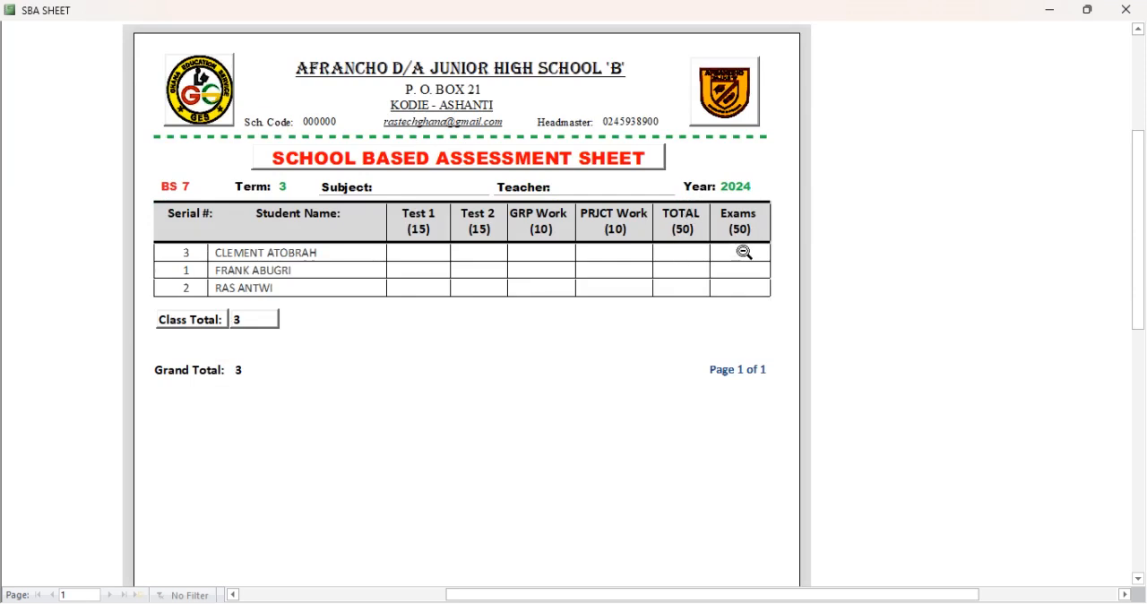
{"action": "left_click", "coordinate": [1126, 9]}
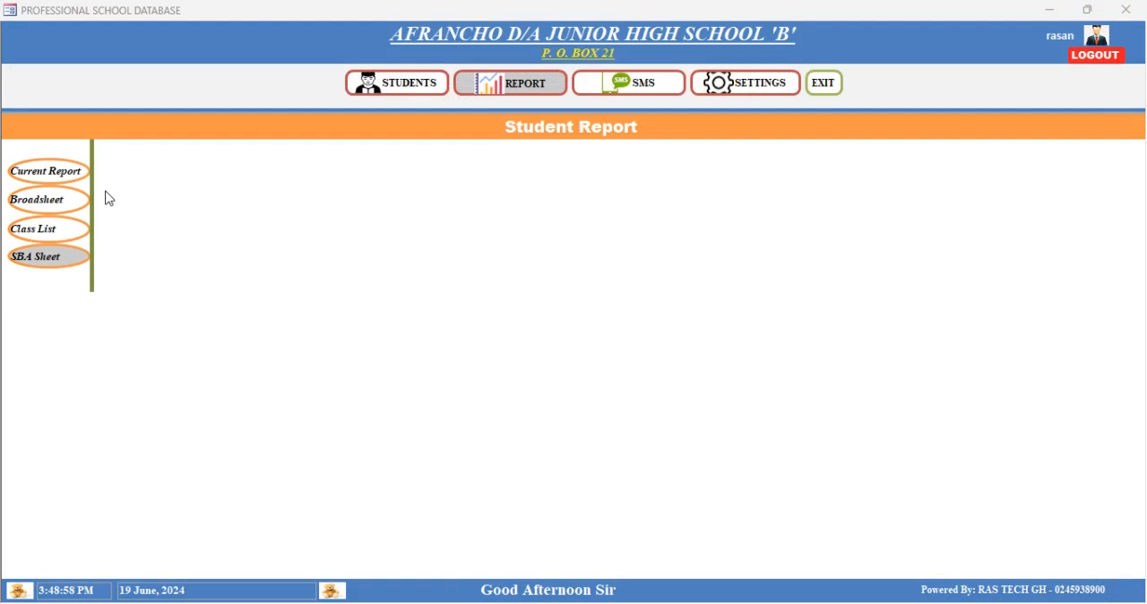
- Open the list for sending student reports by SMS for class BS 7, term 3 and year 2024
{"action": "left_click", "coordinate": [647, 88]}
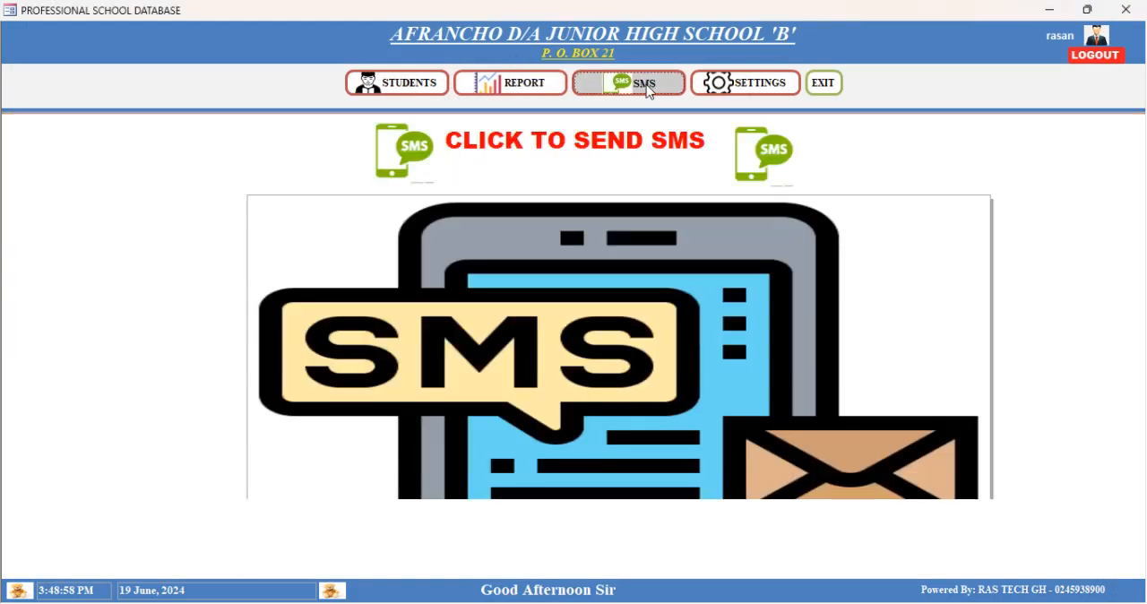
{"action": "left_click", "coordinate": [624, 151]}
{"action": "type", "text": "BS 9"}
{"action": "key", "text": "Return"}
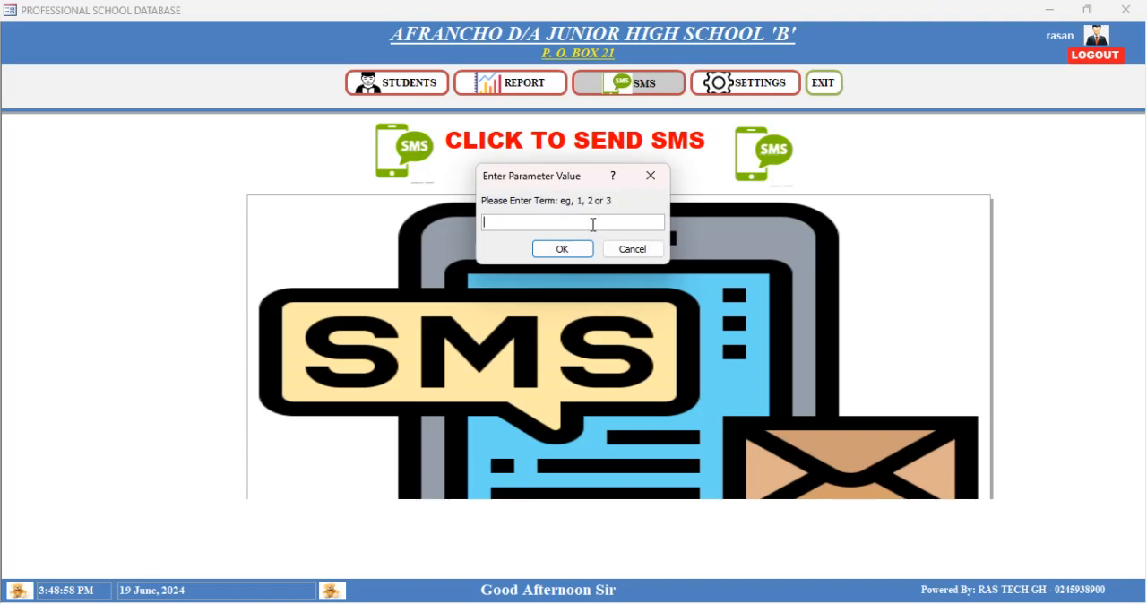
{"action": "type", "text": "3"}
{"action": "key", "text": "Return"}
{"action": "type", "text": "2024"}
{"action": "key", "text": "Return"}
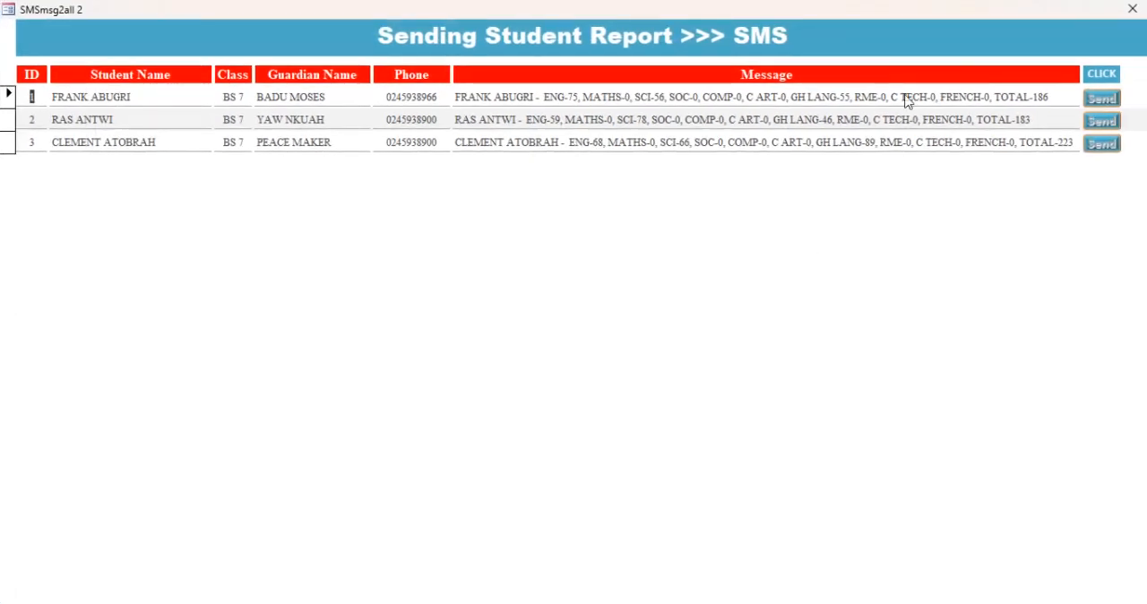
- Send the SMS reports of the second and third listed students, and close the sending list
{"action": "left_click", "coordinate": [1101, 121]}
{"action": "left_click", "coordinate": [1101, 144]}
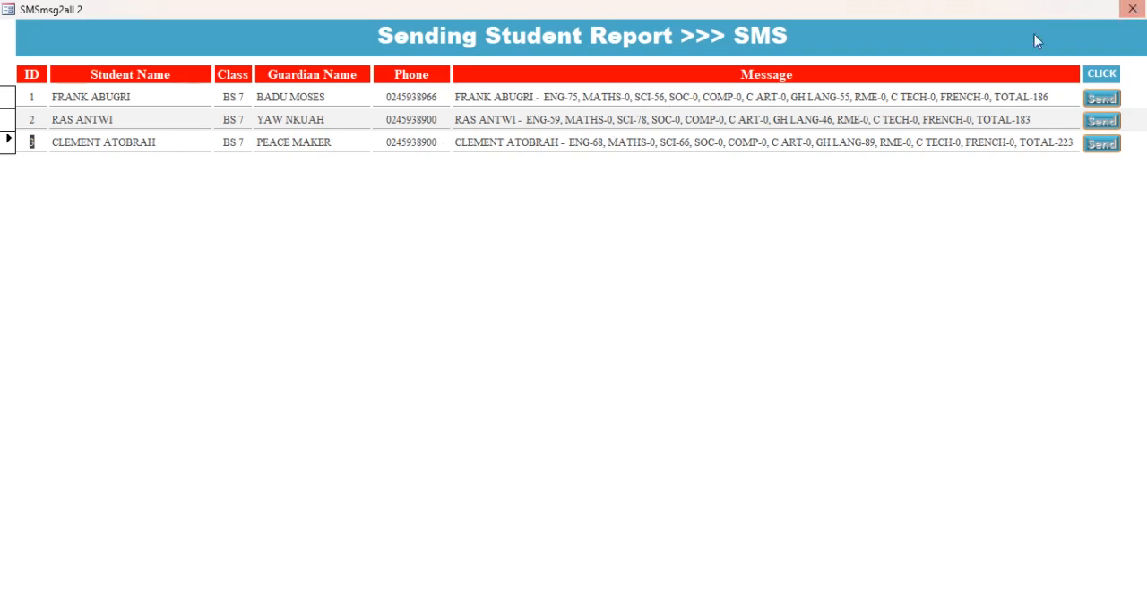
{"action": "left_click", "coordinate": [1134, 9]}
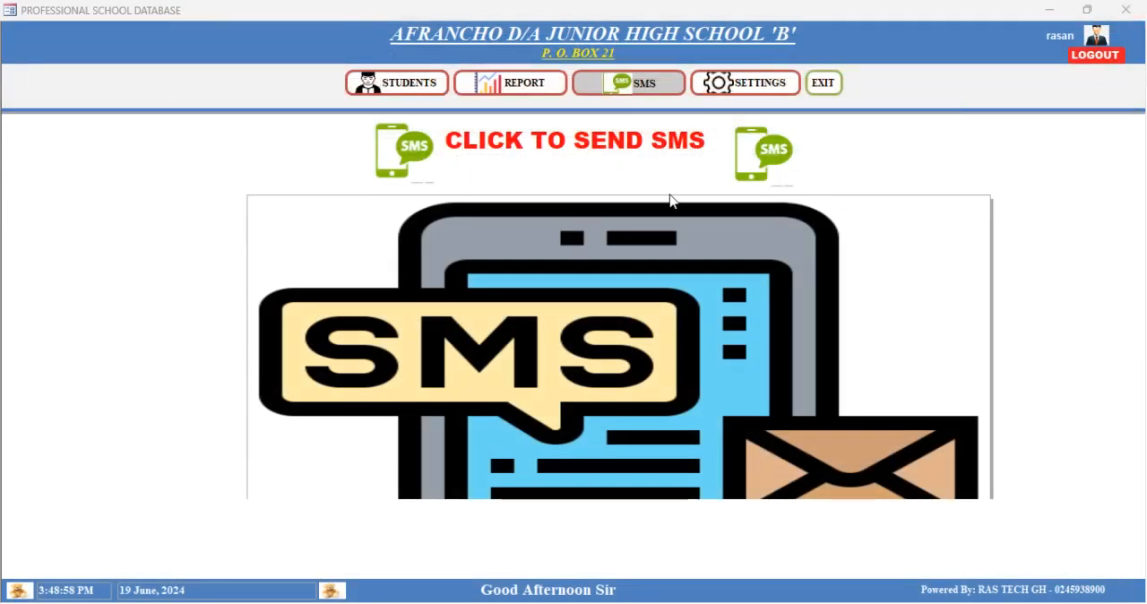
- Exit the school database from its settings page and present the CONTACT slide full screen in PowerPoint
{"action": "left_click", "coordinate": [760, 88]}
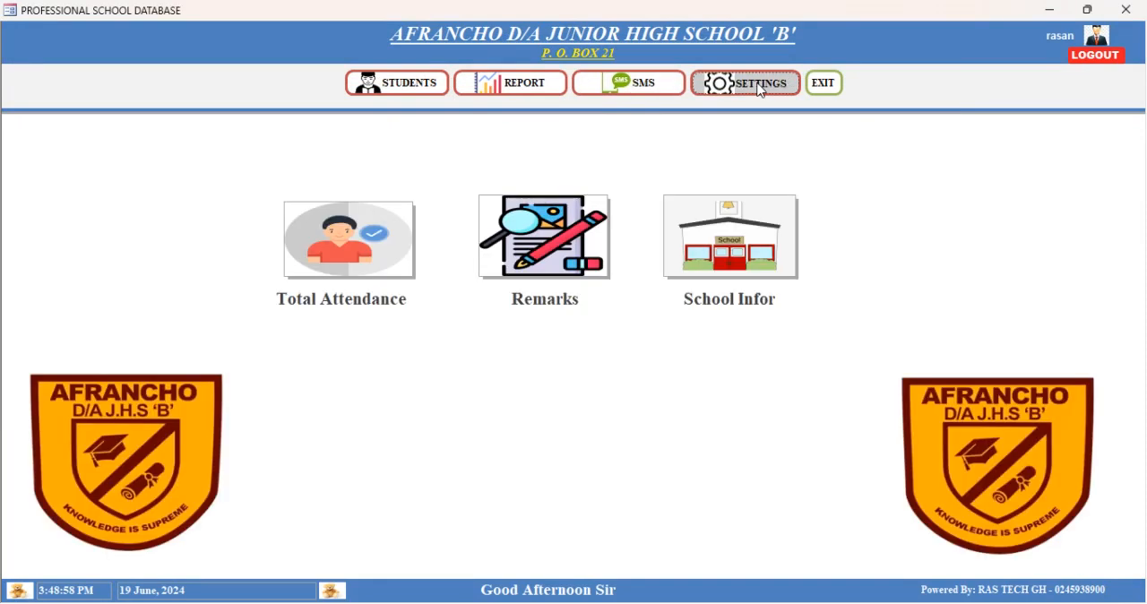
{"action": "left_click", "coordinate": [823, 87]}
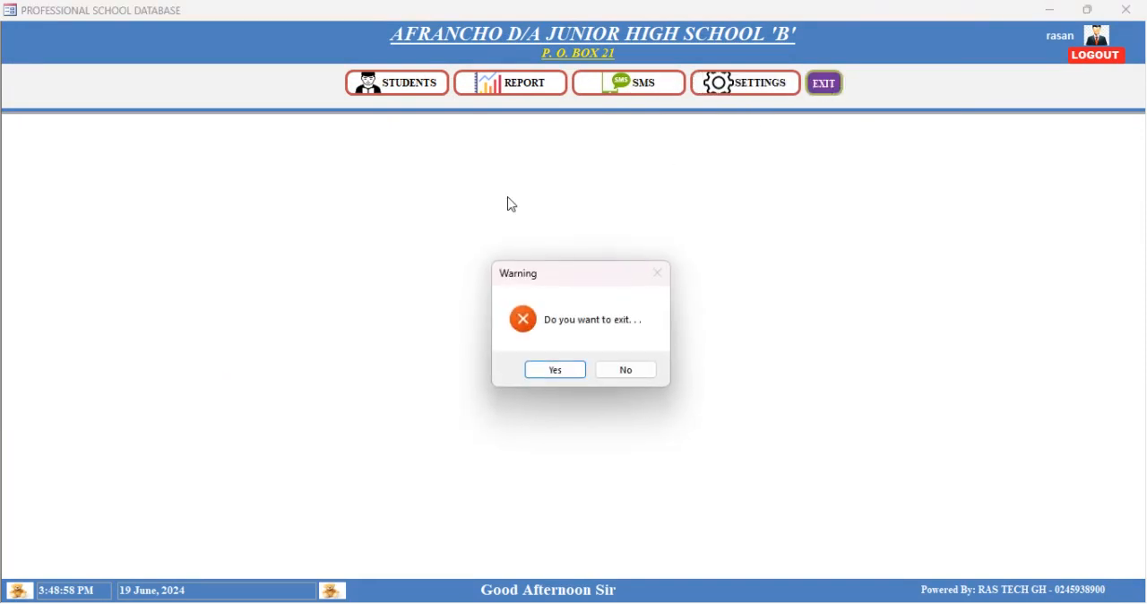
{"action": "left_click", "coordinate": [566, 380]}
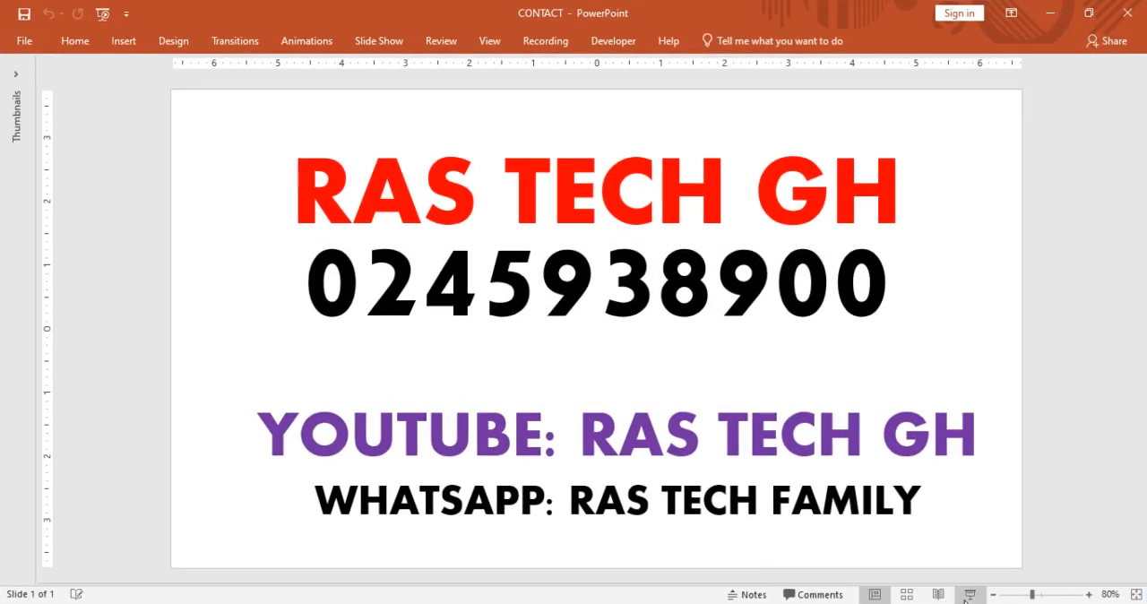
{"action": "left_click", "coordinate": [969, 594]}
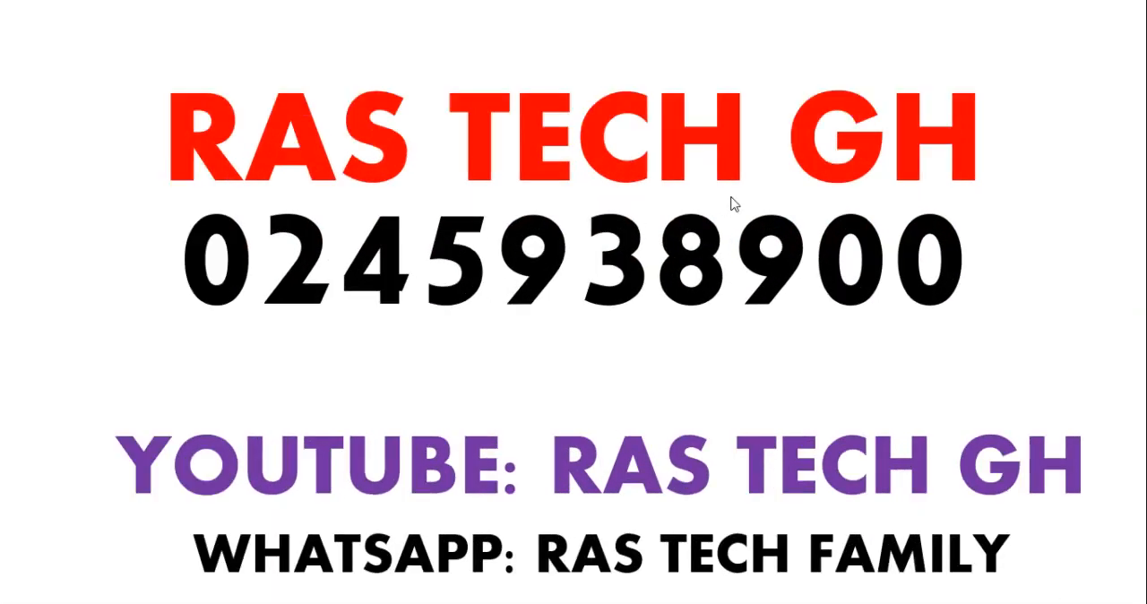